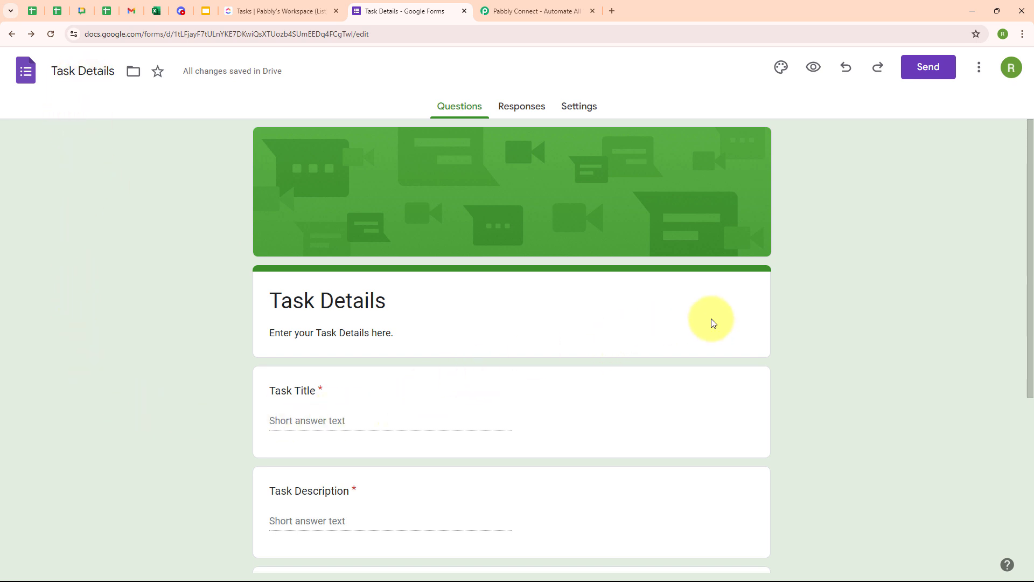
# Review the questions of the Task Details form and the Tasks list in ClickUp.
pyautogui.scroll(-4, 711, 319)
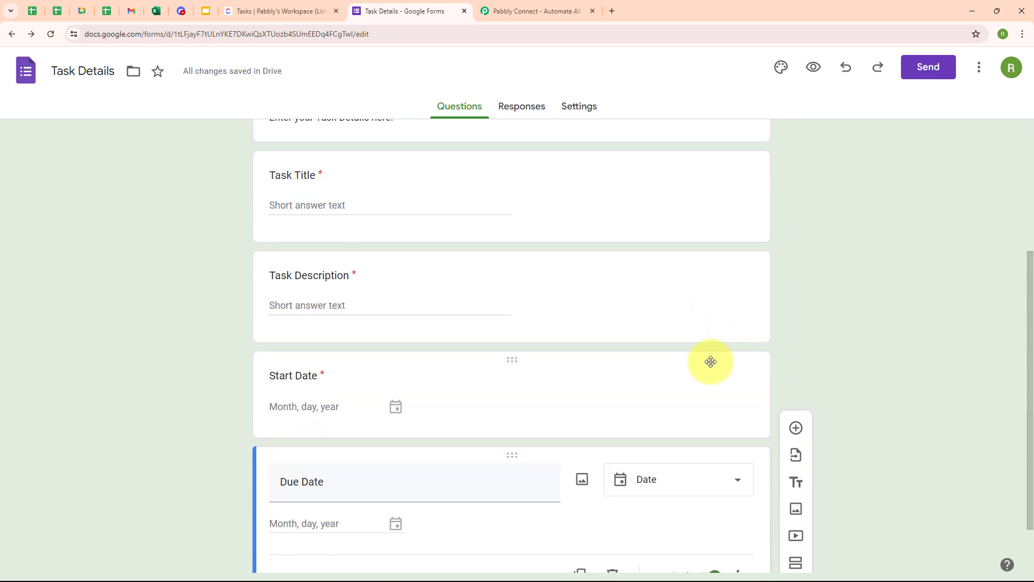
pyautogui.scroll(-1, 708, 366)
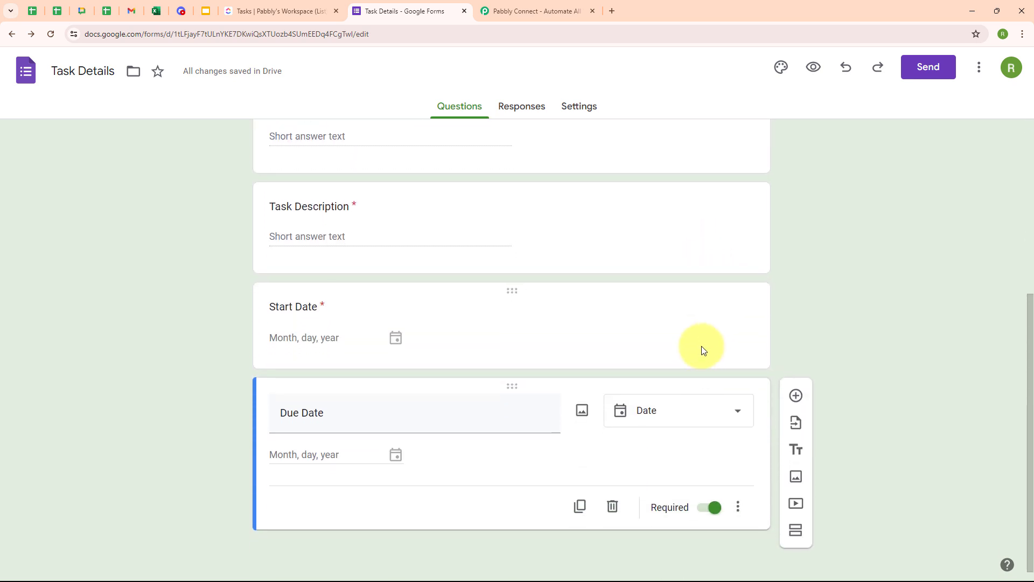
pyautogui.scroll(5, 702, 348)
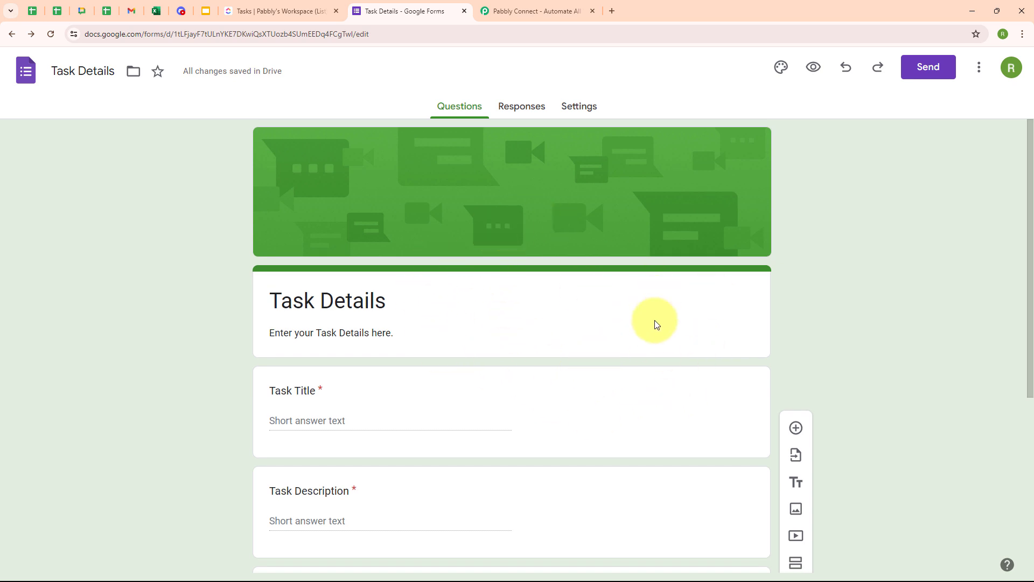
pyautogui.click(266, 8)
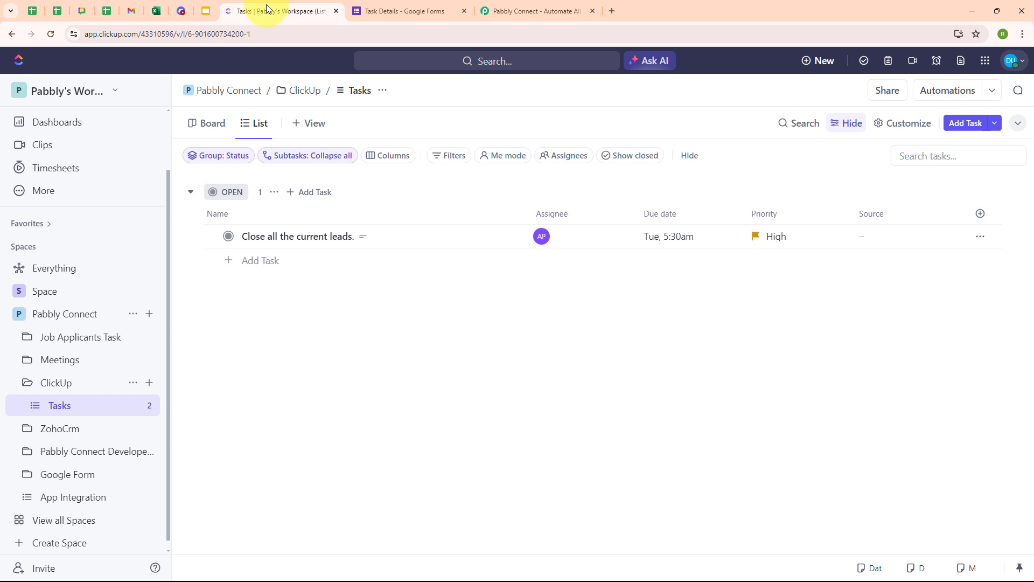
# Switch to the Pabbly Connect website, sign in to the existing account and access the Pabbly Connect app.
pyautogui.click(542, 11)
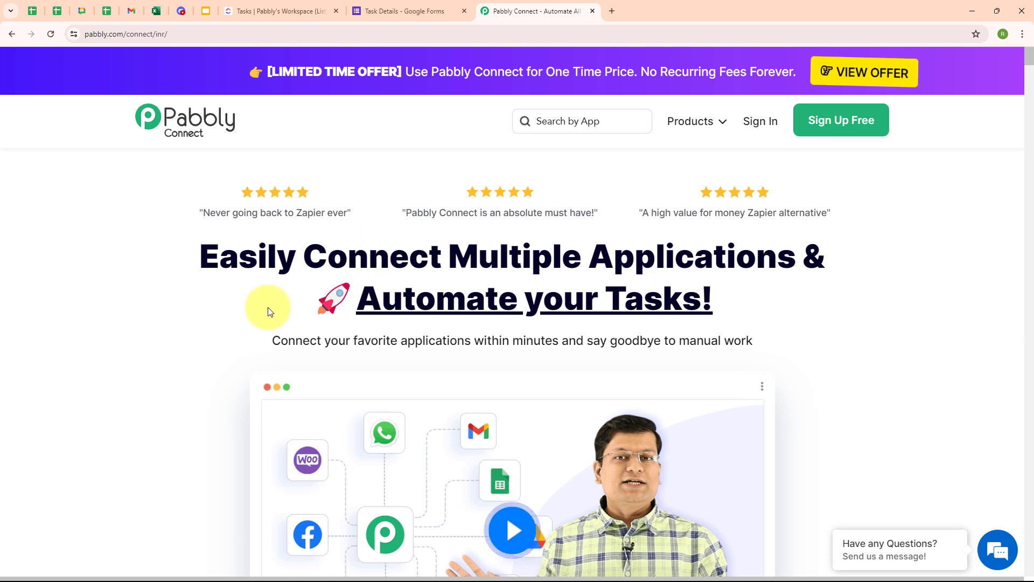
pyautogui.click(173, 32)
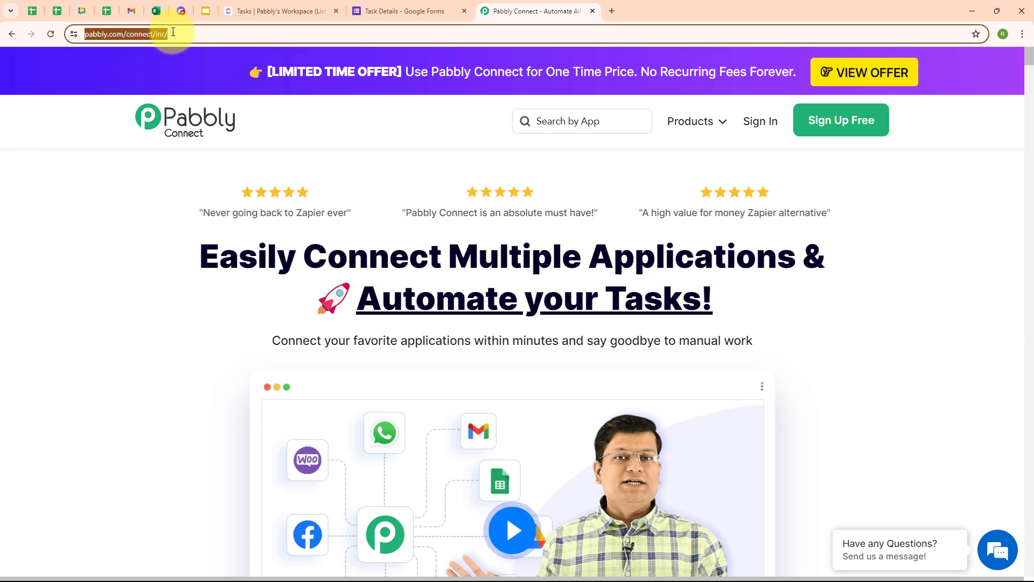
pyautogui.click(114, 235)
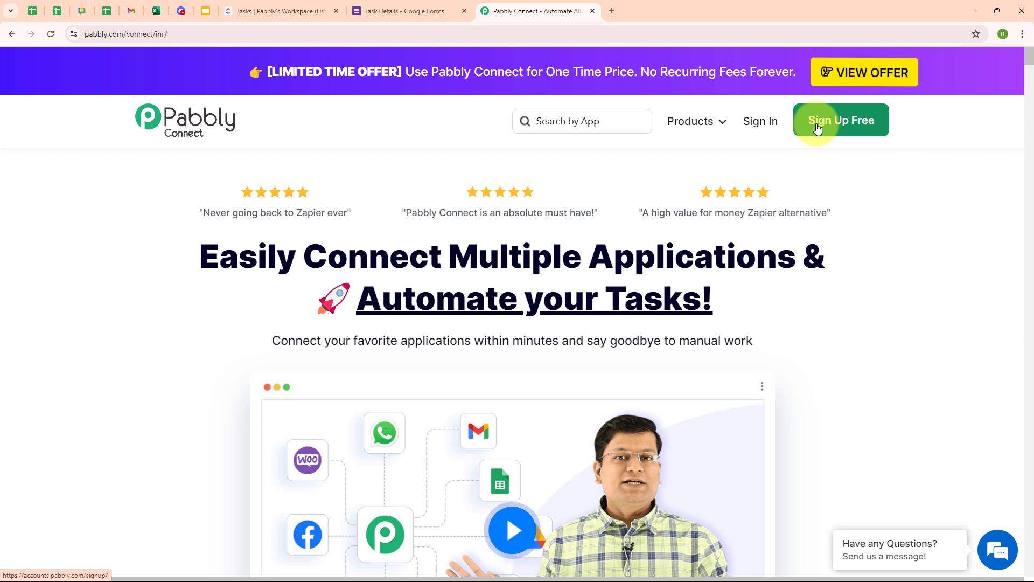
pyautogui.click(754, 124)
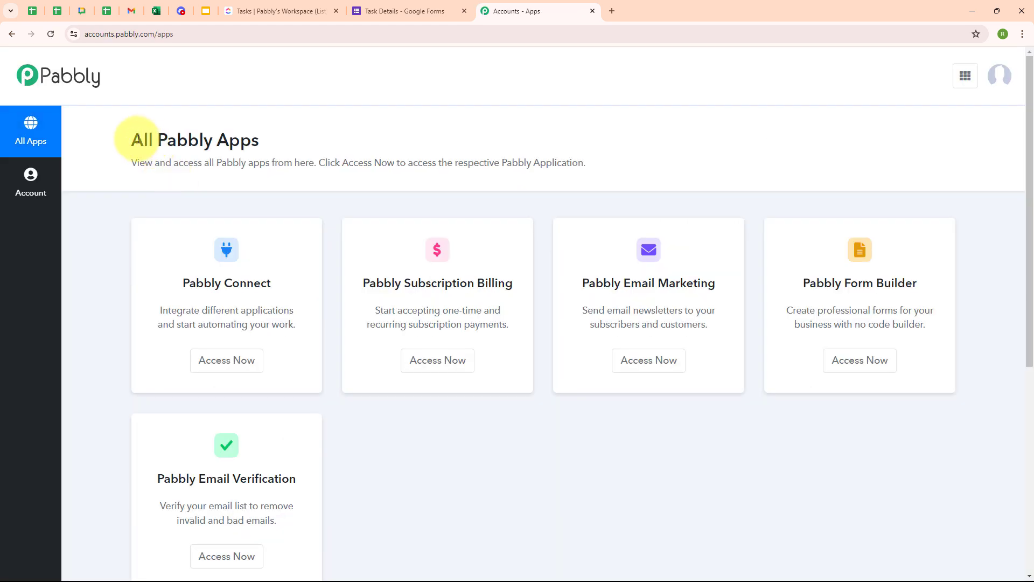
pyautogui.moveTo(137, 139); pyautogui.dragTo(300, 142)
pyautogui.click(306, 143)
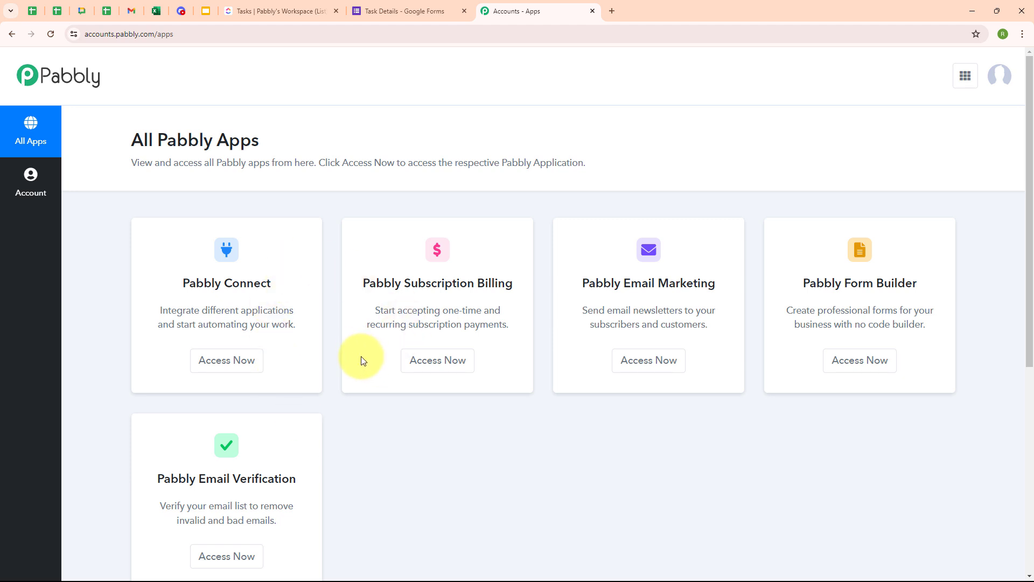
pyautogui.click(252, 361)
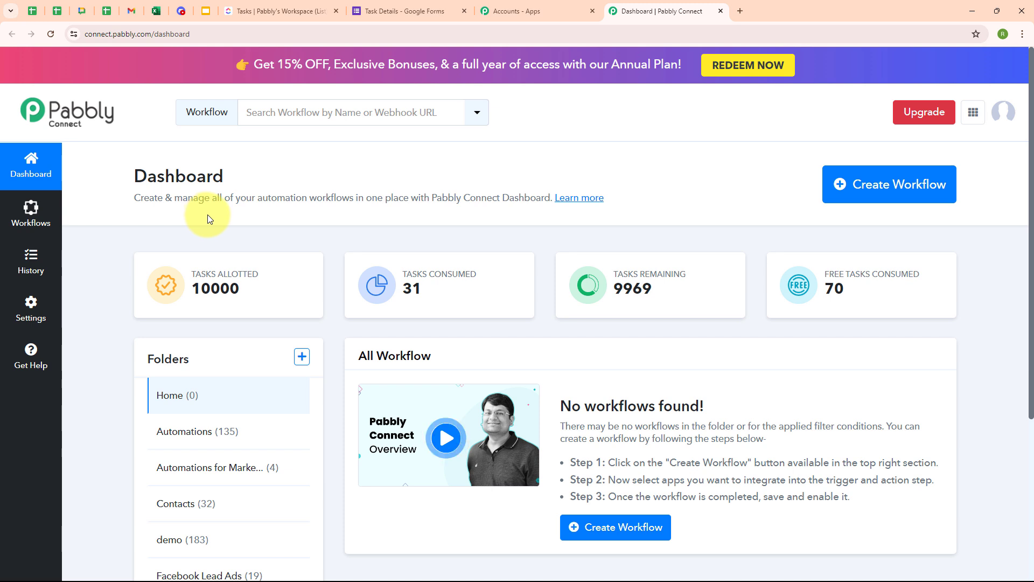
# Start a new workflow named "Create ClickUp Task from Google Forms Responses" and choose the Automations folder for it.
pyautogui.click(914, 203)
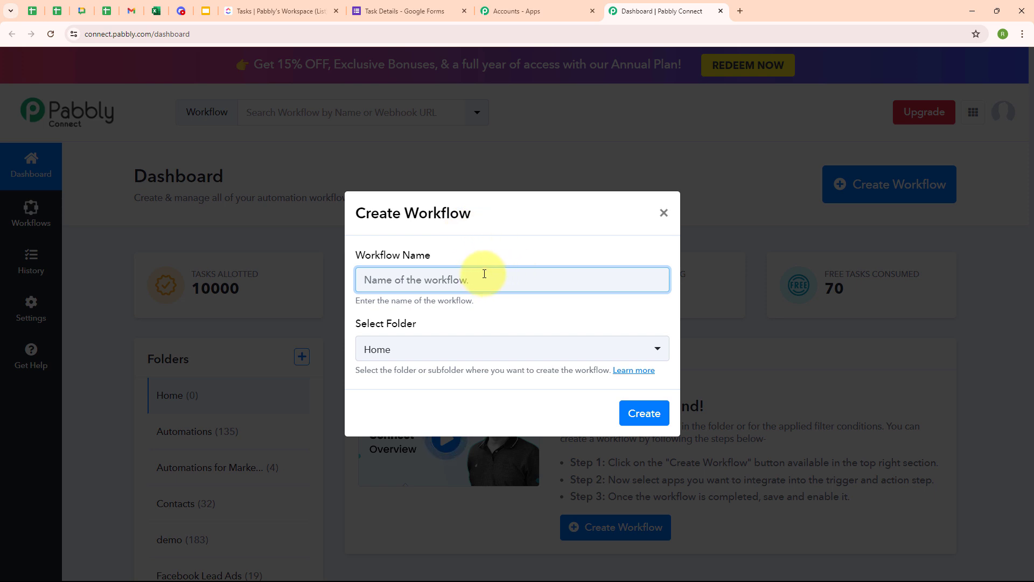
pyautogui.write('Create ClickUp Task from Google Forms Responses')
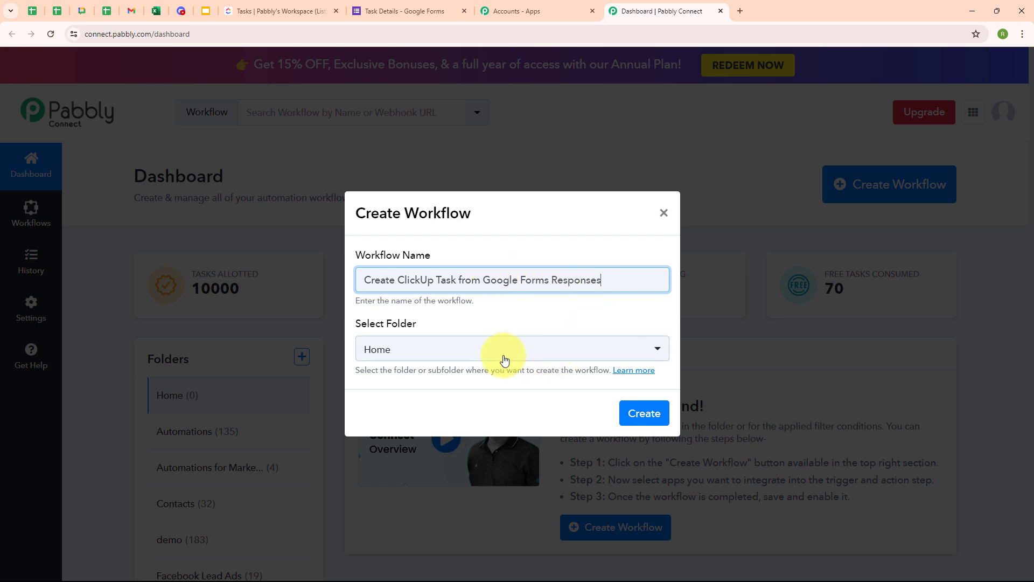
pyautogui.click(439, 352)
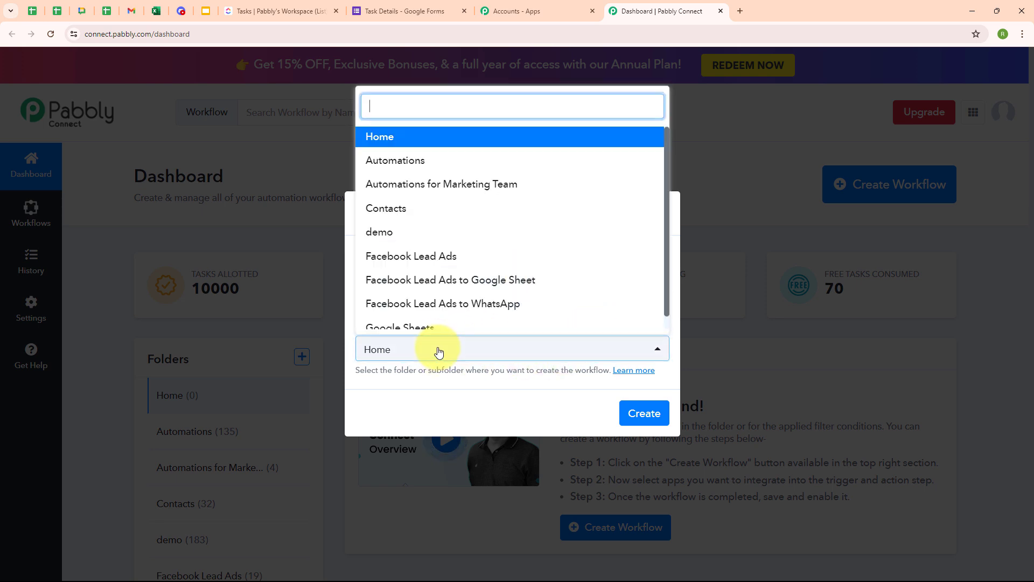
pyautogui.click(414, 167)
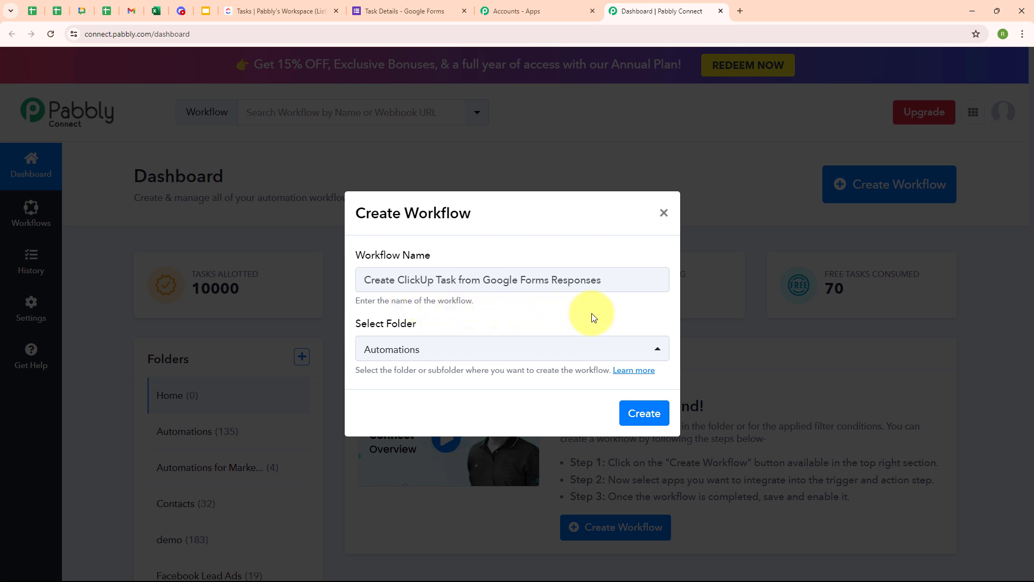
# Read the support article on workflow folders, then close it and return to the workflow creation dialog.
pyautogui.click(632, 371)
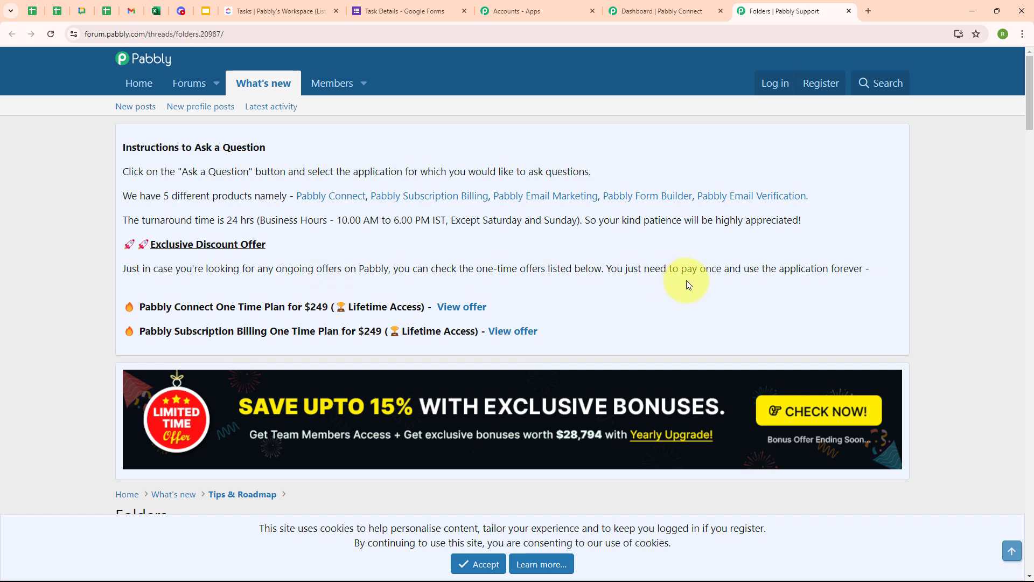
pyautogui.scroll(-3, 656, 328)
pyautogui.scroll(-6, 656, 330)
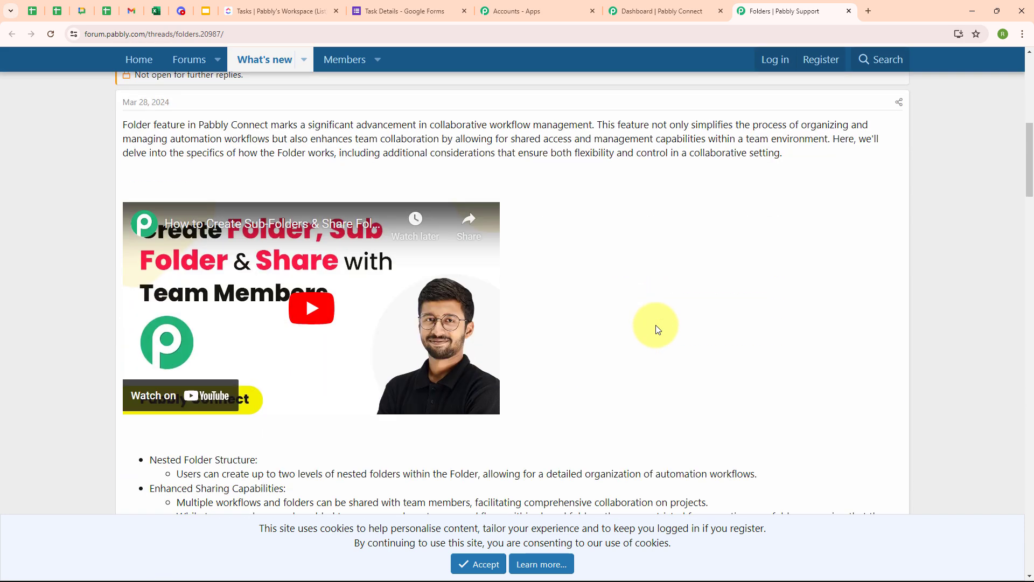
pyautogui.scroll(-1, 656, 327)
pyautogui.scroll(-1, 657, 327)
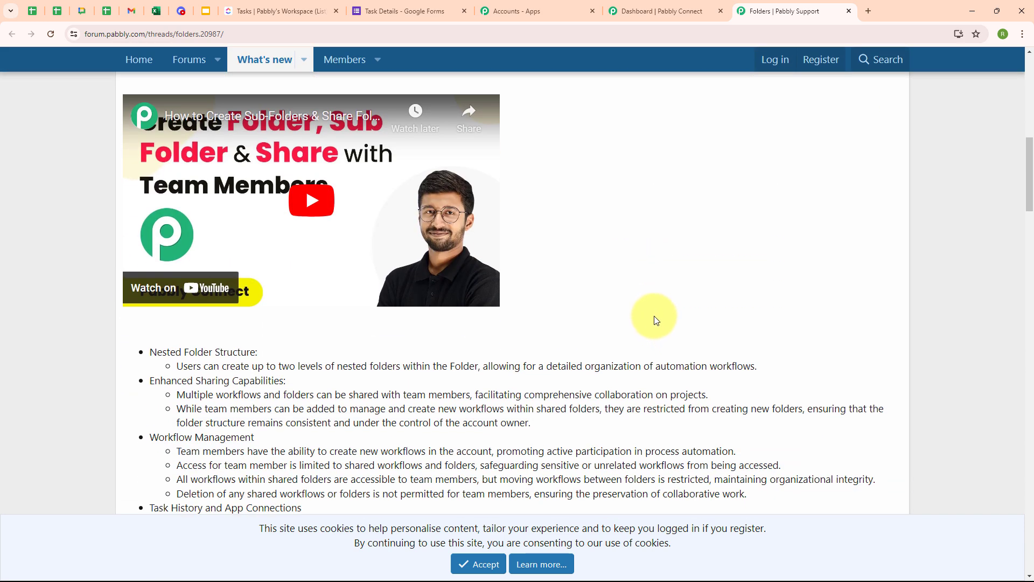
pyautogui.click(666, 12)
pyautogui.click(849, 11)
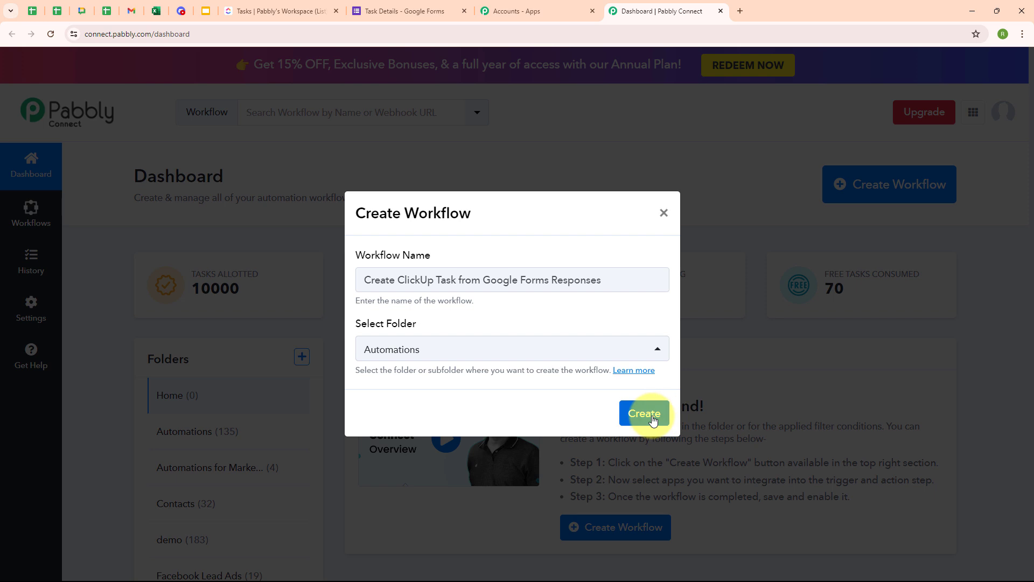
# Create the workflow and collapse its trigger section to view the trigger and action steps together.
pyautogui.click(644, 414)
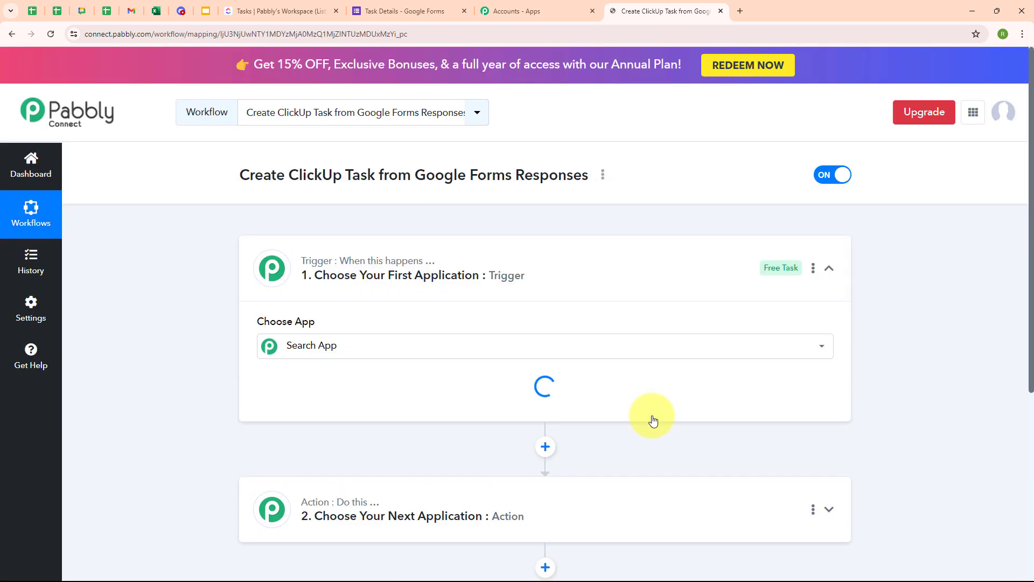
pyautogui.click(829, 268)
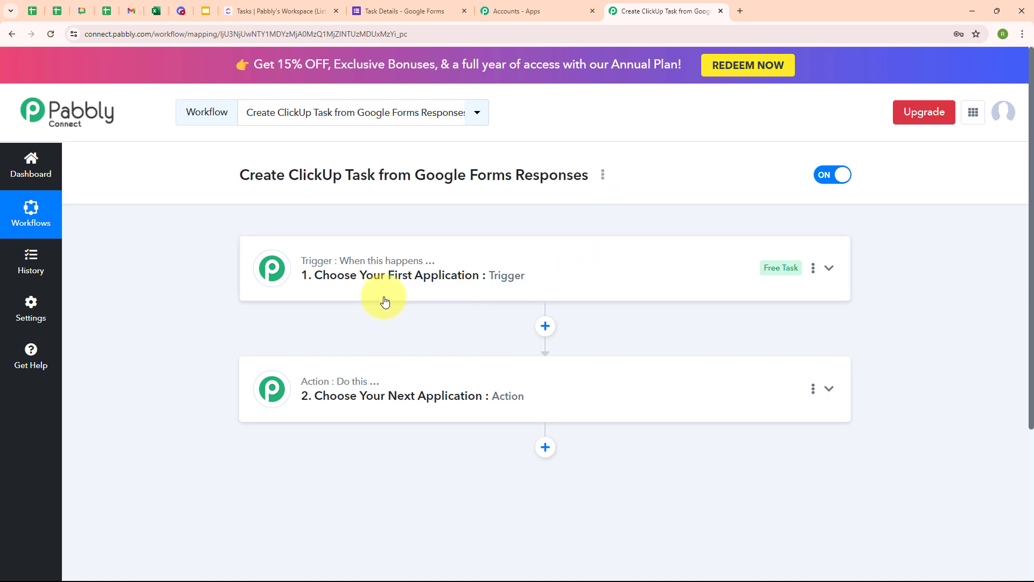
pyautogui.moveTo(327, 386)
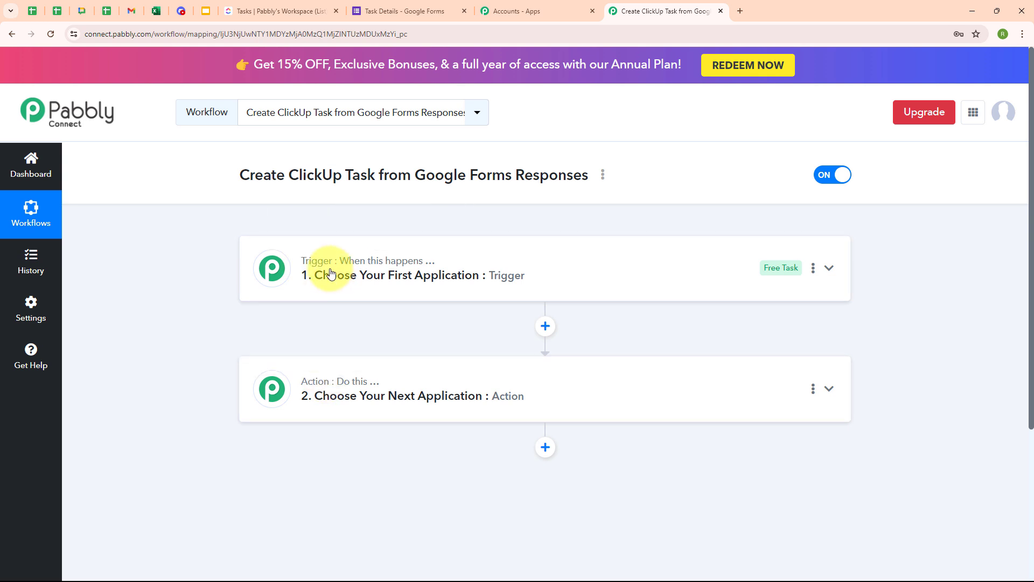
pyautogui.moveTo(415, 270)
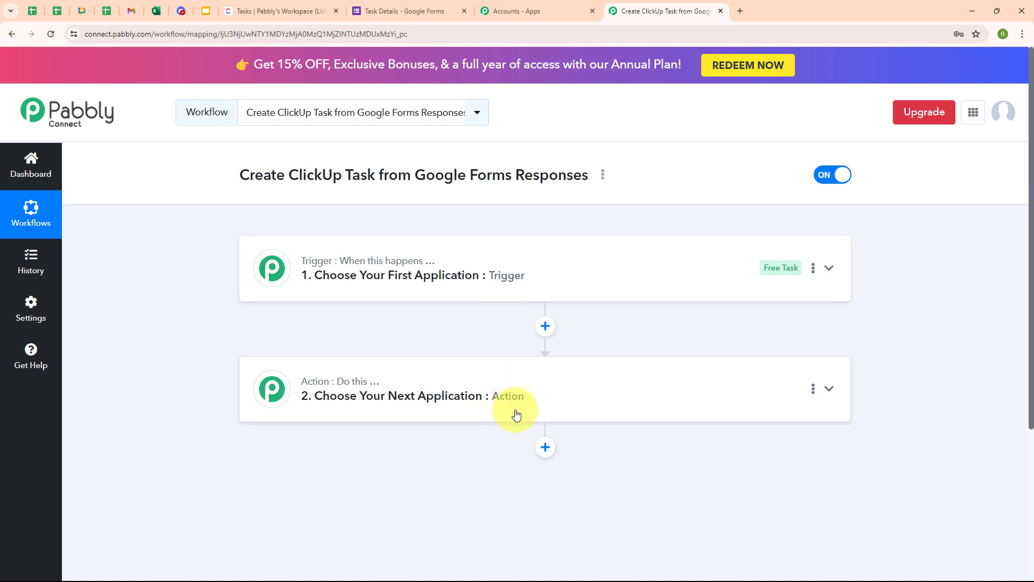
# Set the trigger to Google Forms with the event New Response Received and read the webhook setup instructions.
pyautogui.click(830, 269)
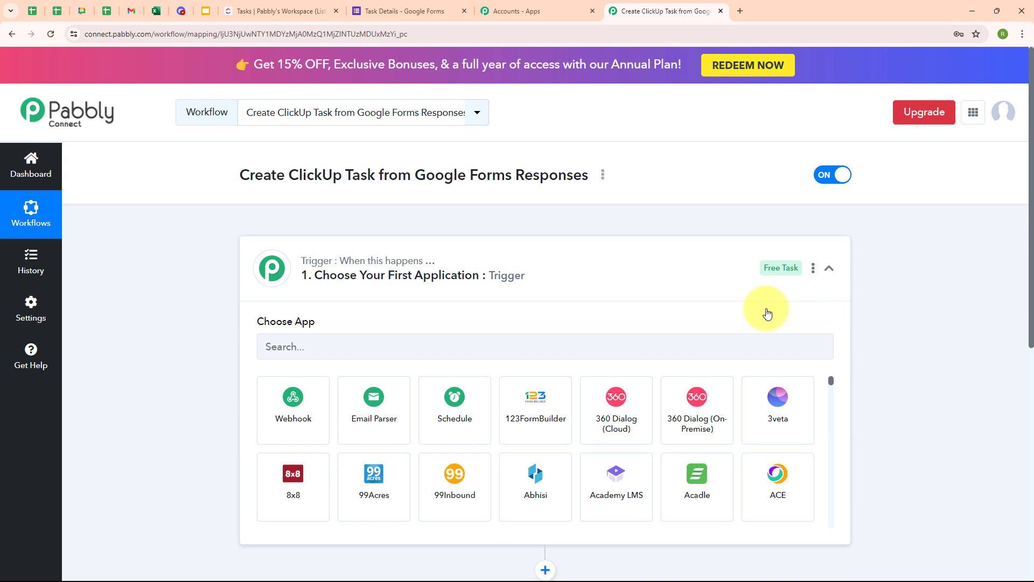
pyautogui.click(289, 349)
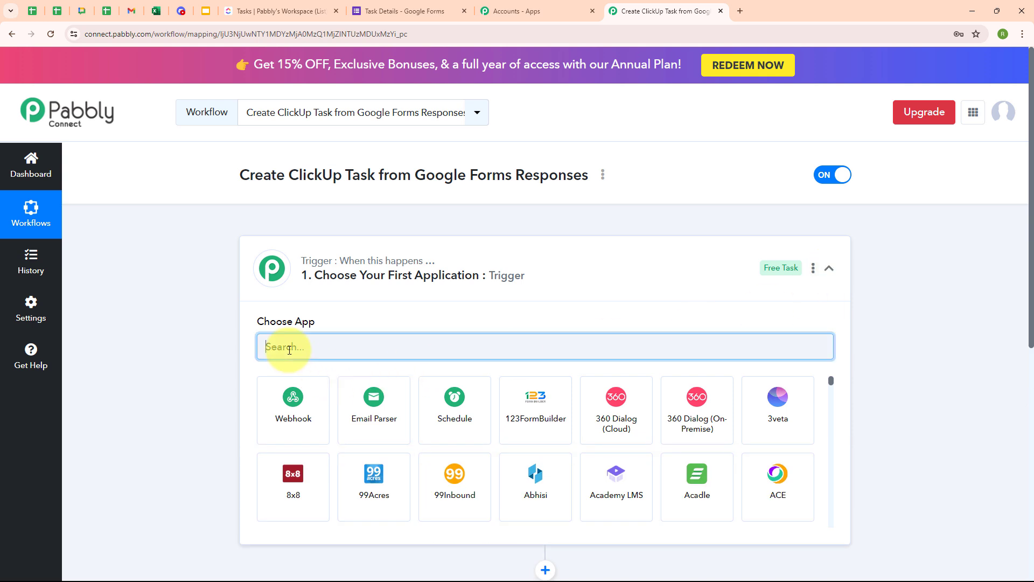
pyautogui.write('g')
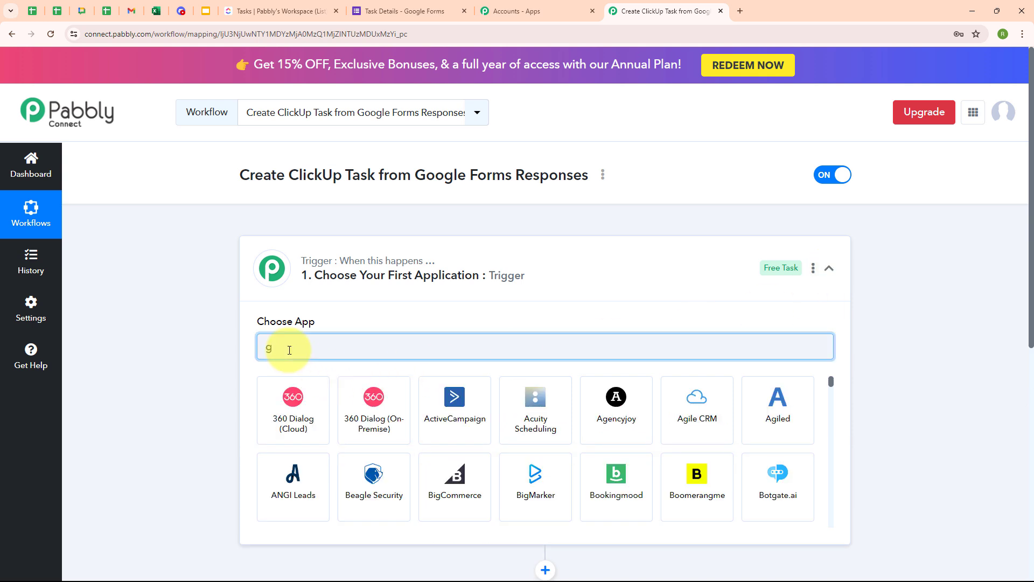
pyautogui.write('oo')
pyautogui.click(454, 476)
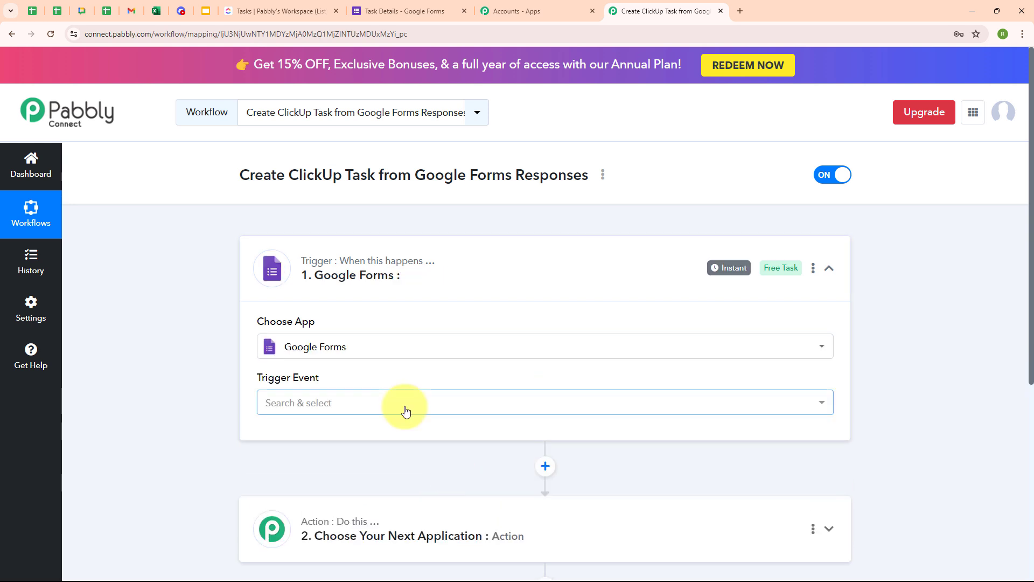
pyautogui.click(406, 412)
pyautogui.click(404, 474)
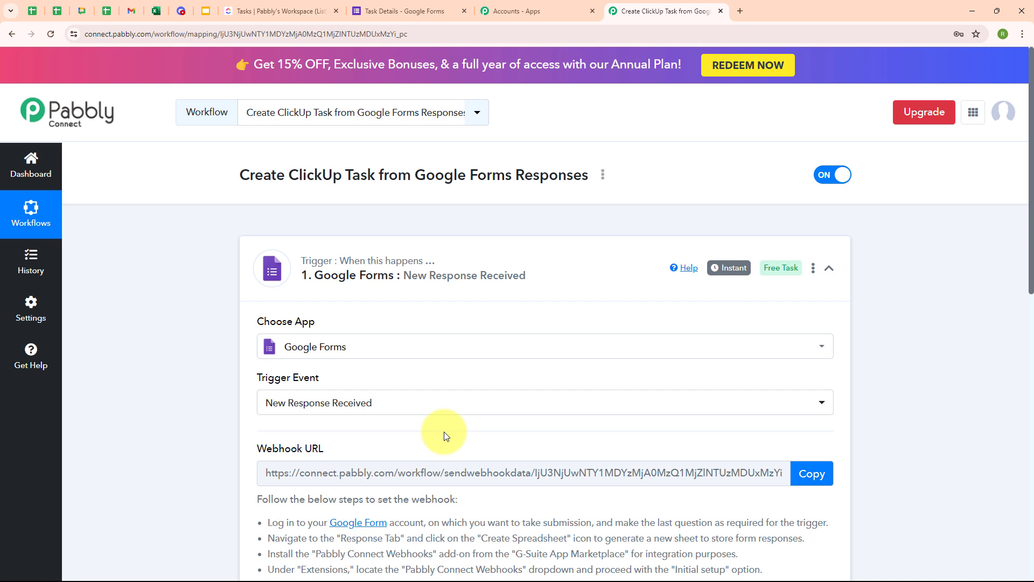
pyautogui.scroll(-3, 540, 438)
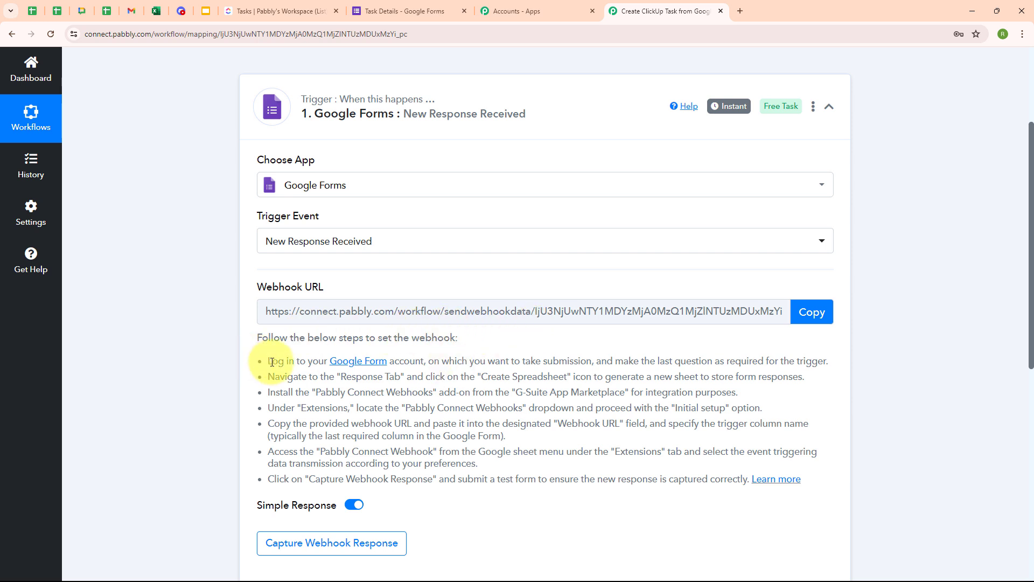
pyautogui.moveTo(272, 362); pyautogui.dragTo(559, 475)
pyautogui.click(477, 345)
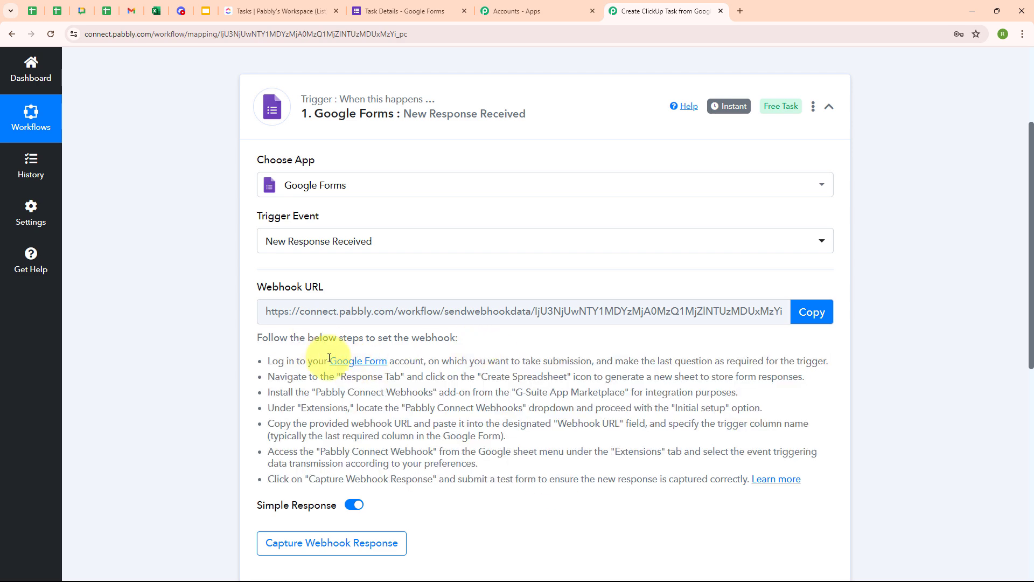
# Link the Task Details form's responses to a new spreadsheet named "Task Details (Responses)".
pyautogui.click(441, 4)
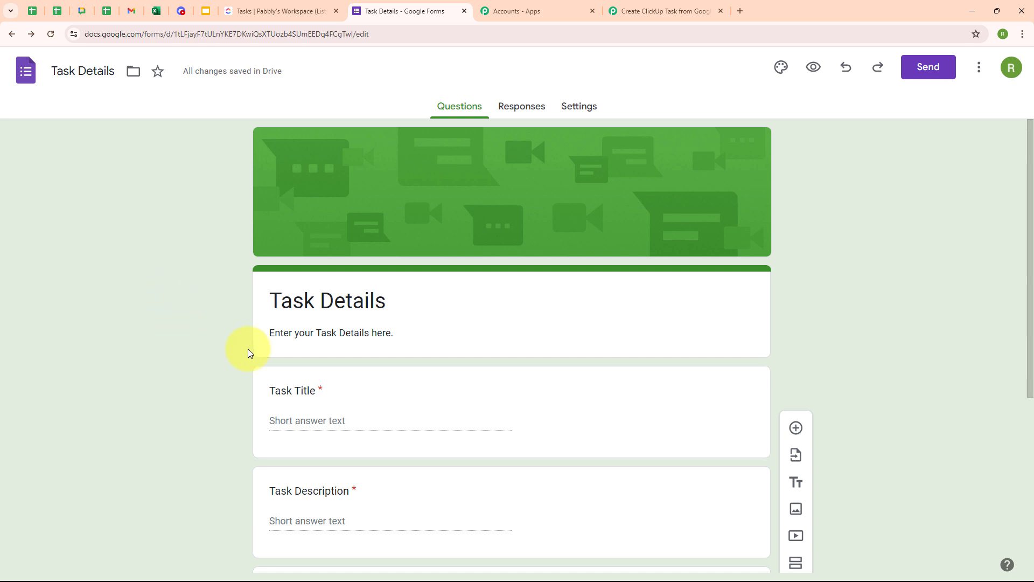
pyautogui.scroll(-1, 797, 306)
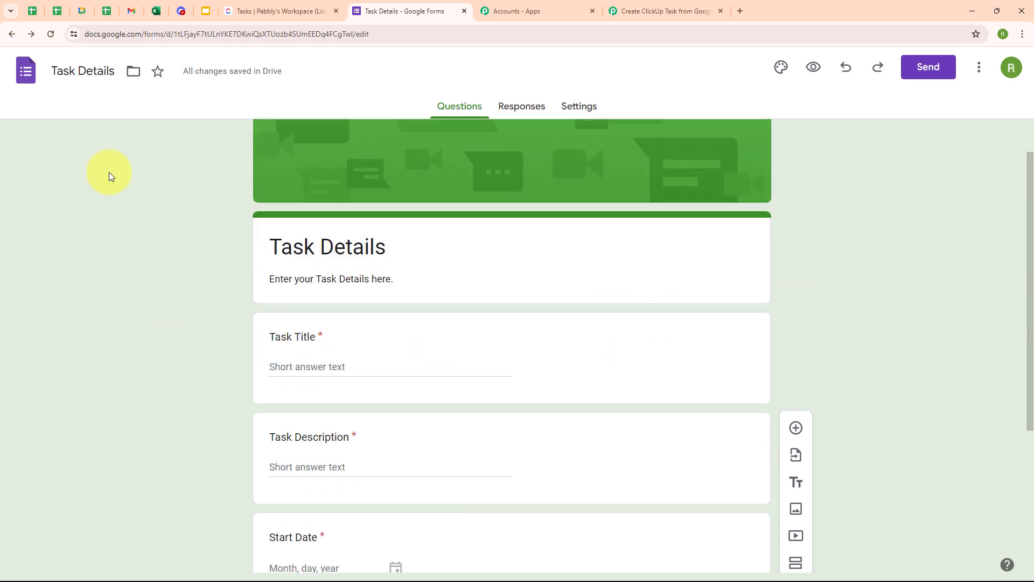
pyautogui.scroll(-4, 792, 308)
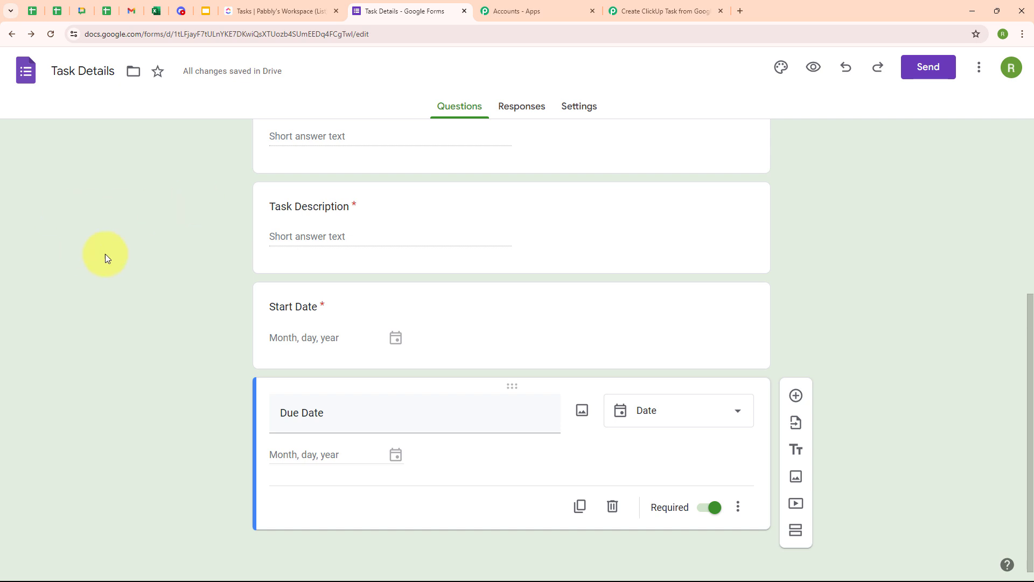
pyautogui.click(522, 114)
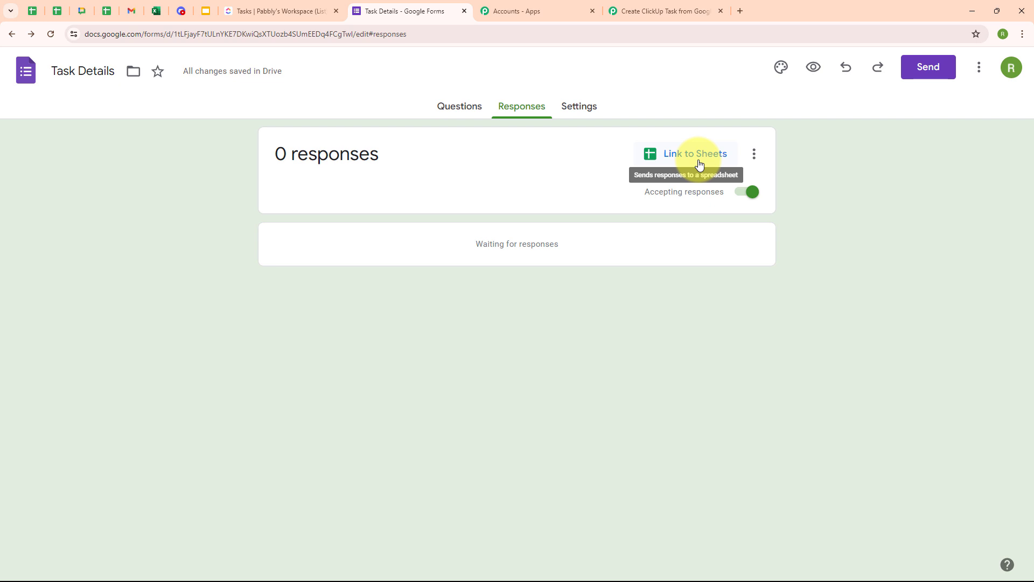
pyautogui.click(678, 156)
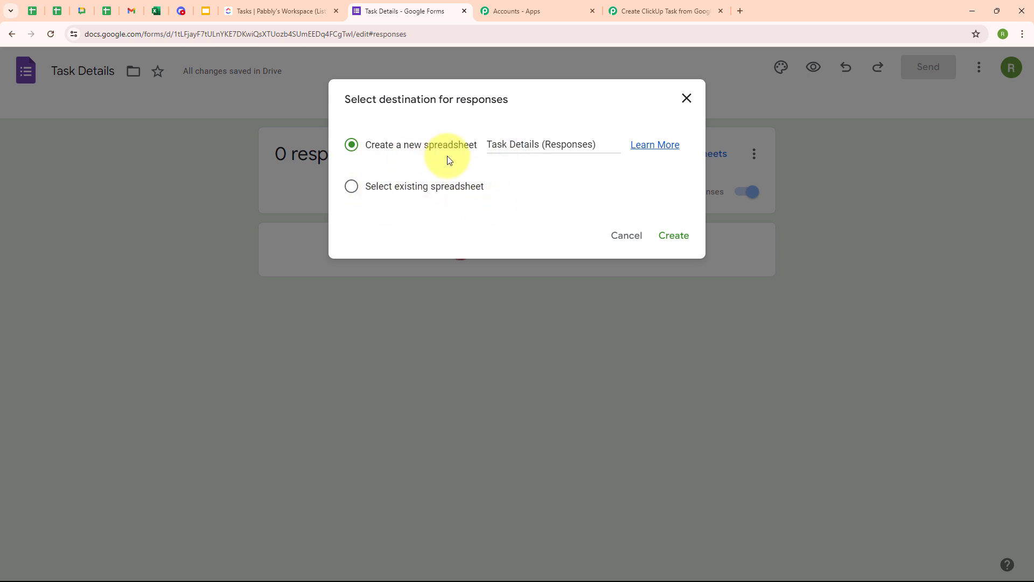
pyautogui.click(675, 243)
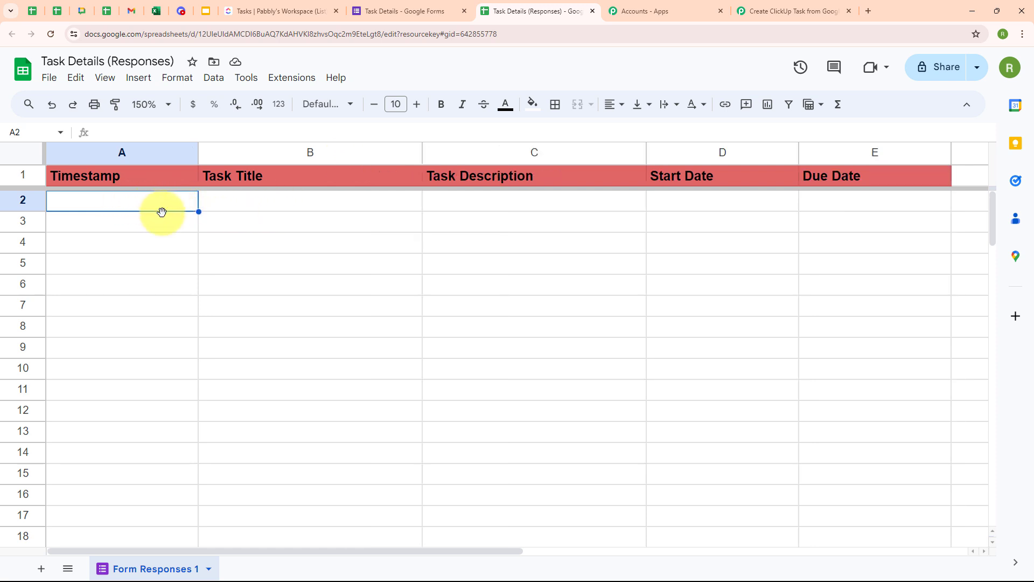
# Open the live Task Details form and fill in the title "Add all leads data in Microsoft Excel." and description "Create MS Excel Sheet and store all leads data".
pyautogui.click(413, 13)
pyautogui.click(814, 69)
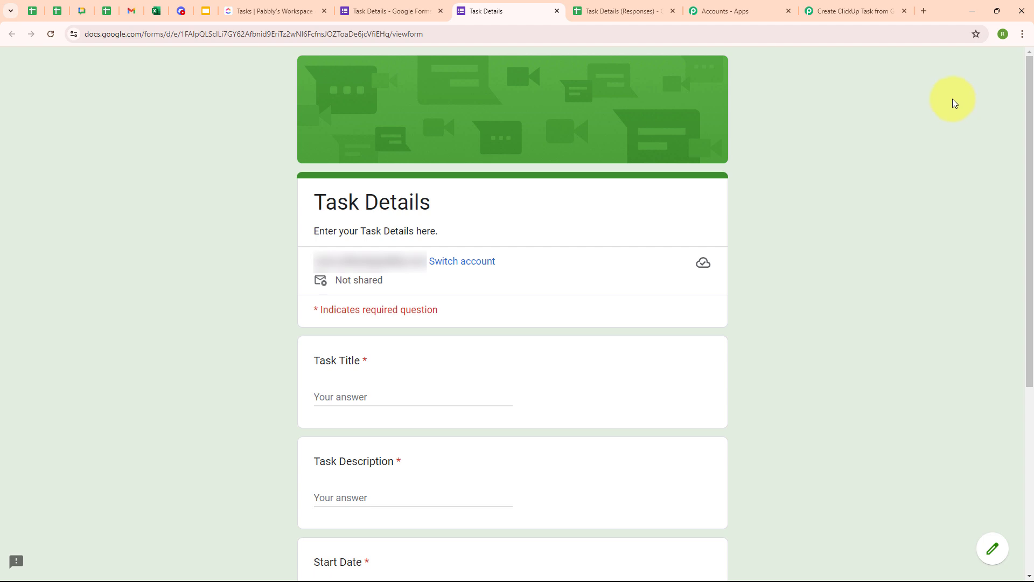
pyautogui.scroll(-5, 953, 99)
pyautogui.click(349, 128)
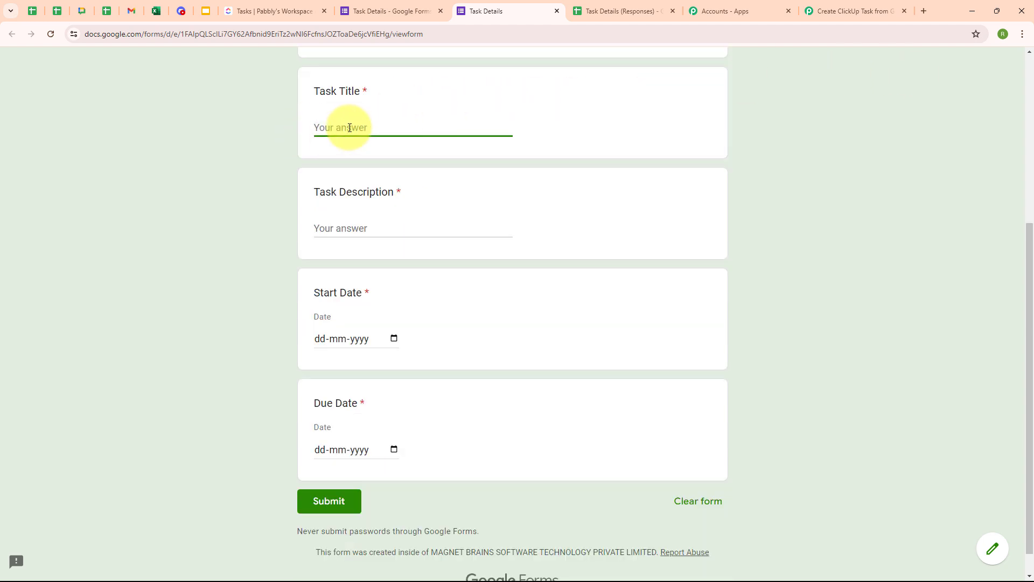
pyautogui.write('Add all leads data in Microsoft Excel.')
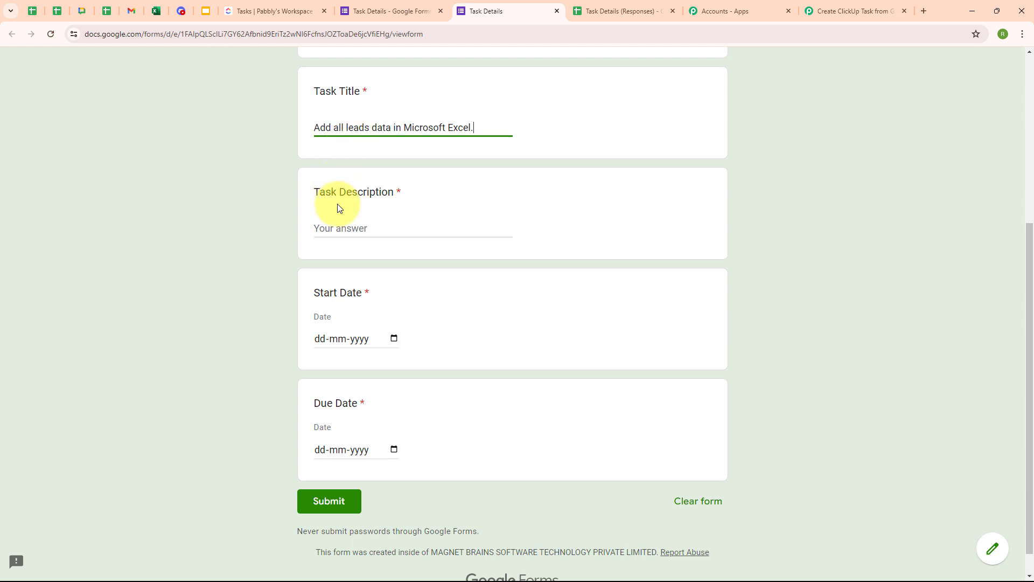
pyautogui.click(356, 228)
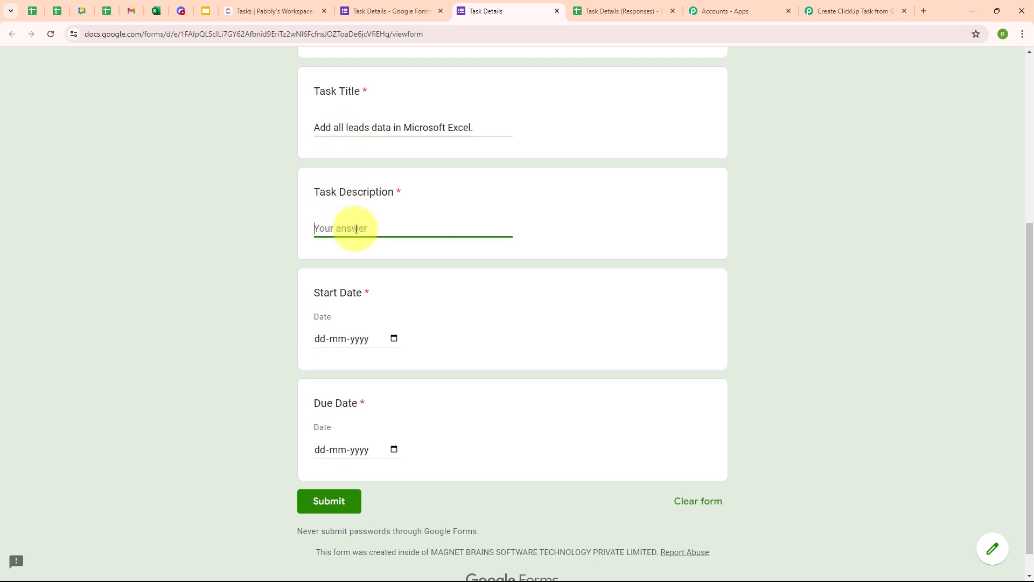
pyautogui.write('Create MS Excel Sheet and store all leads data')
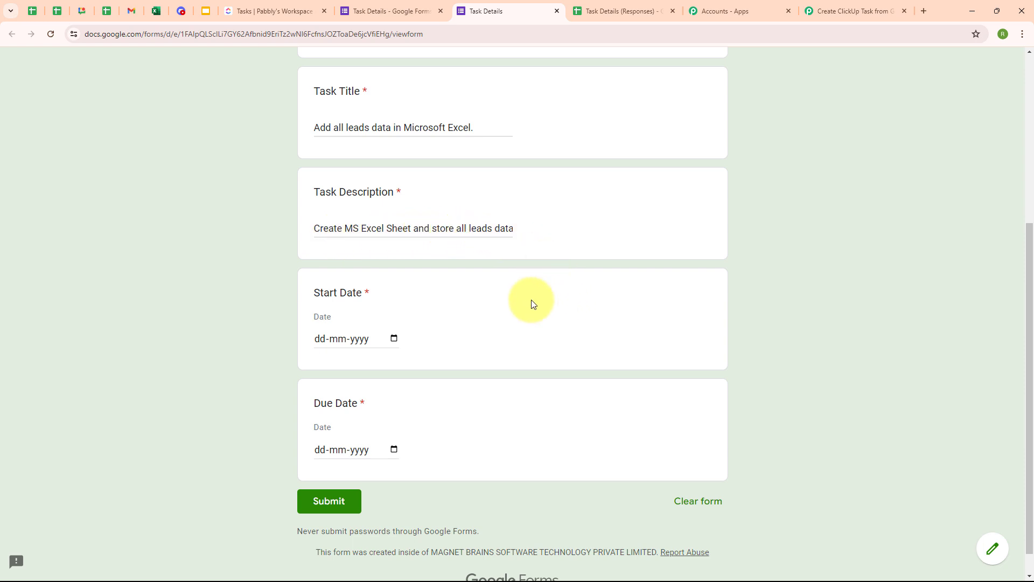
# Set the start date to 21-06-2024 and the due date to 27-06-2024, and submit the form response.
pyautogui.scroll(-1, 532, 303)
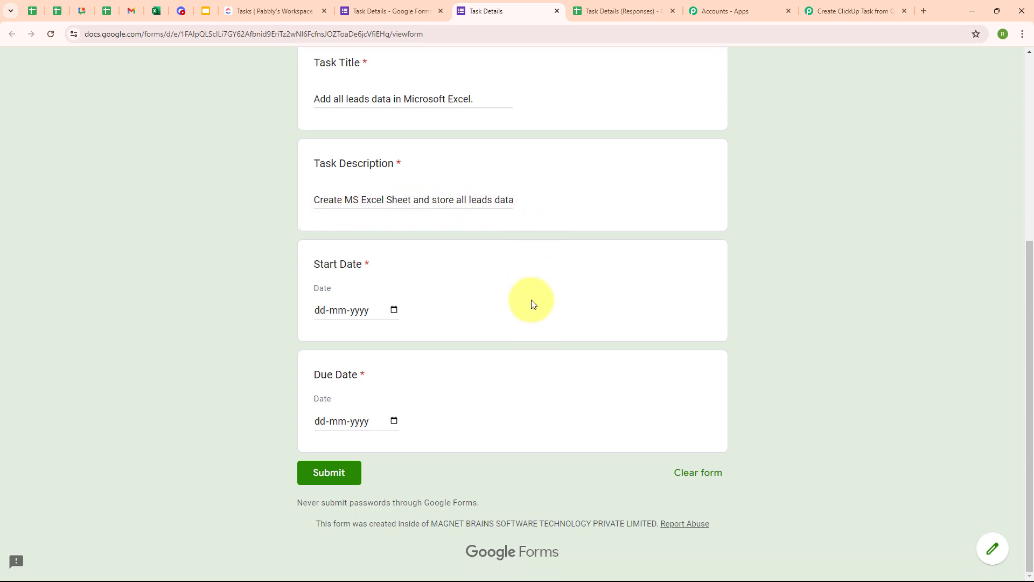
pyautogui.click(393, 310)
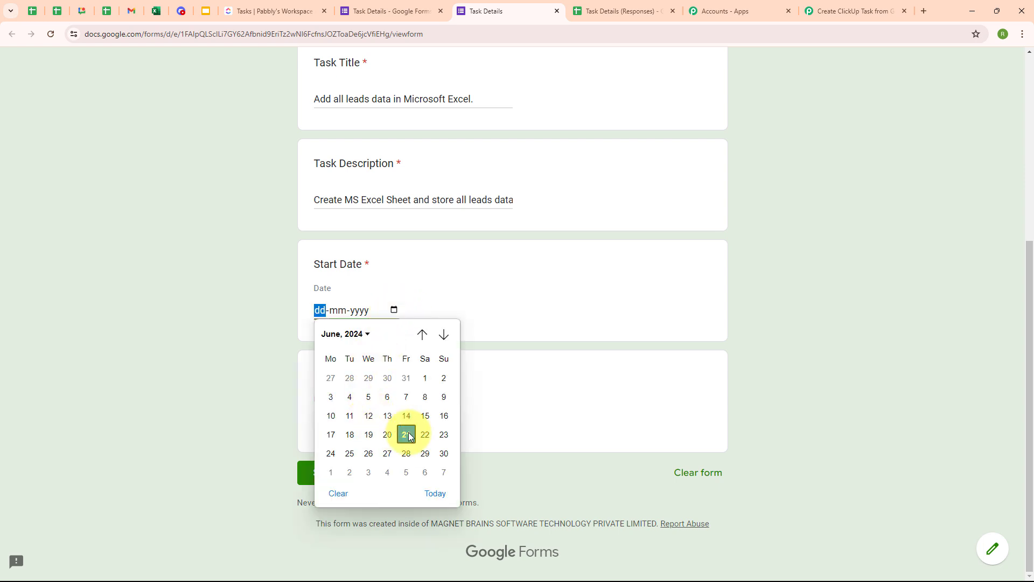
pyautogui.click(406, 435)
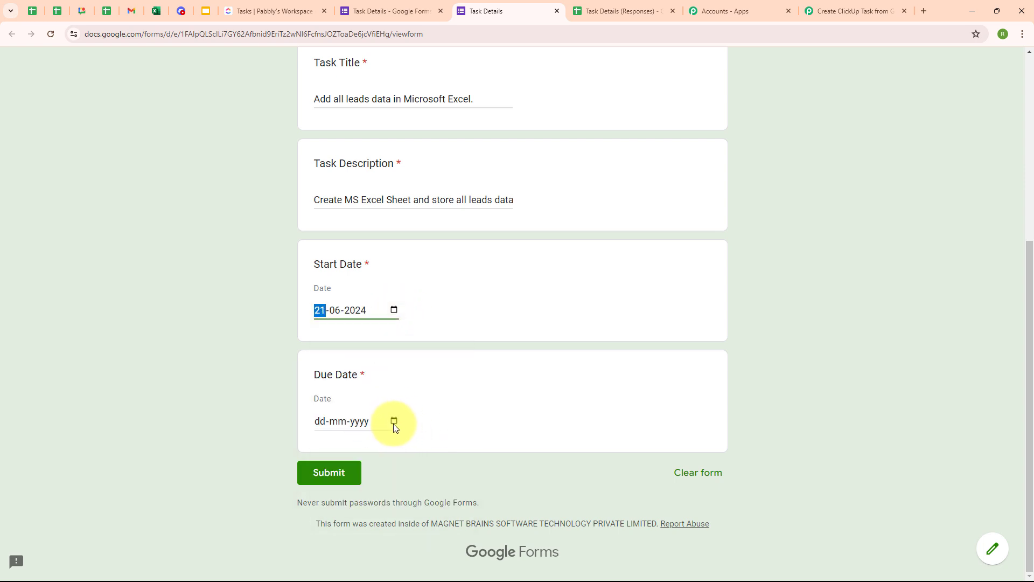
pyautogui.click(394, 422)
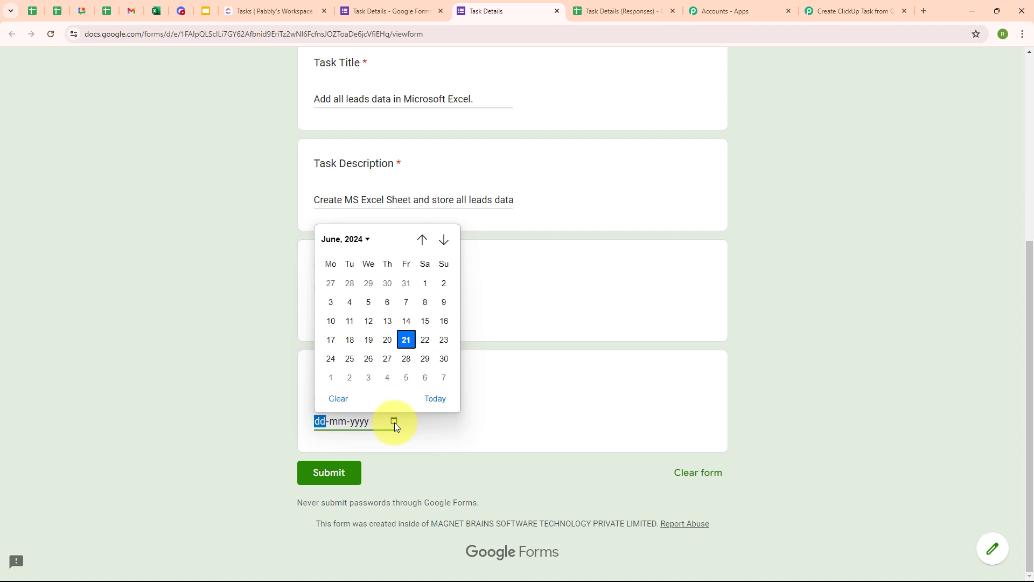
pyautogui.click(389, 364)
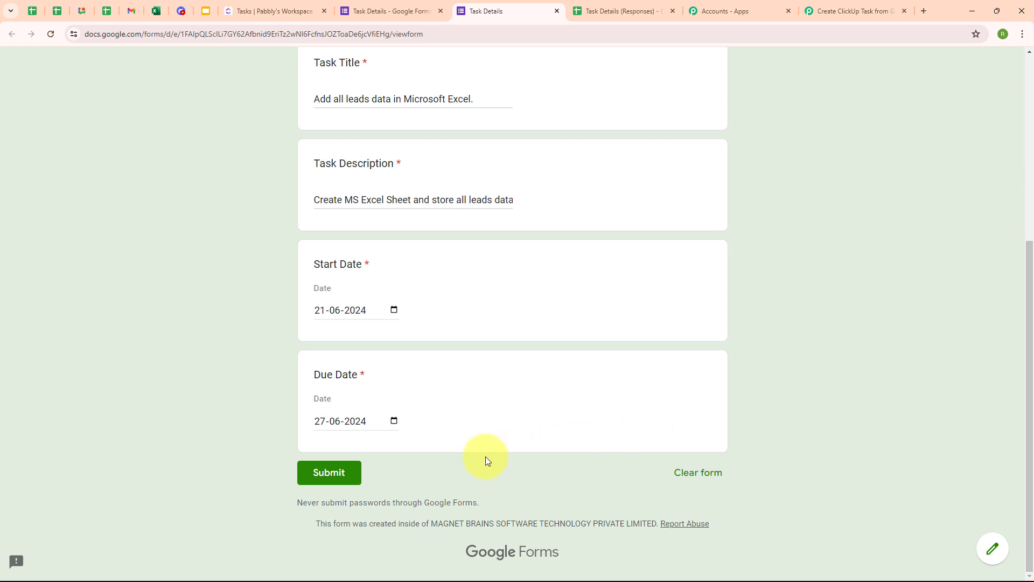
pyautogui.click(332, 479)
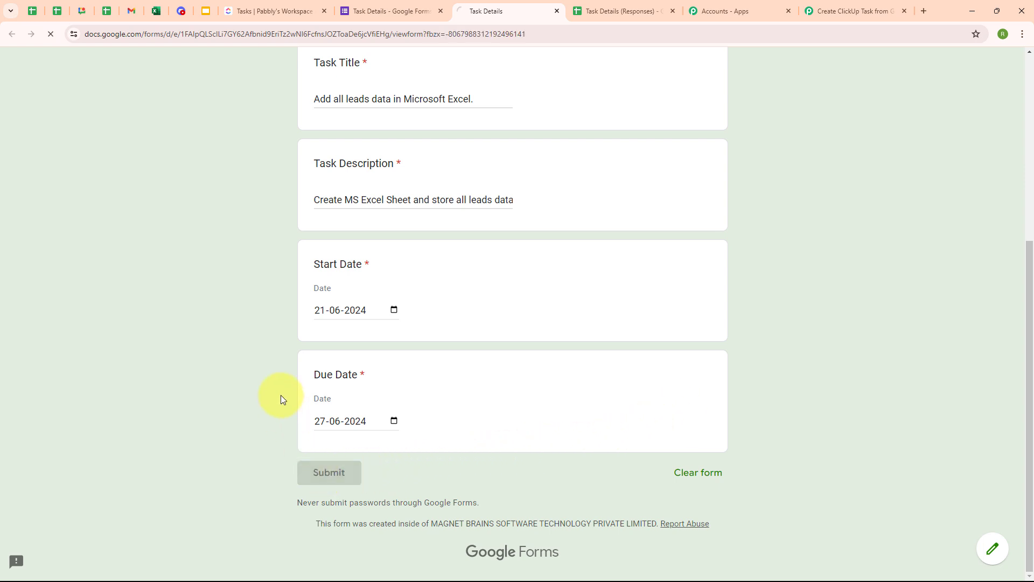
# Check the form's submission message and the new response row in the Task Details (Responses) spreadsheet.
pyautogui.moveTo(321, 241); pyautogui.dragTo(556, 249)
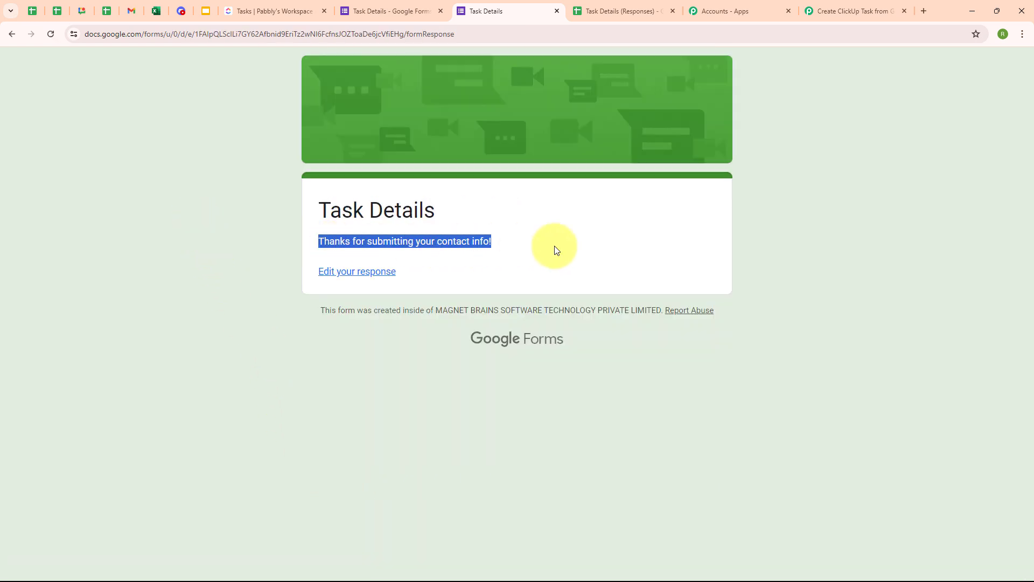
pyautogui.click(396, 252)
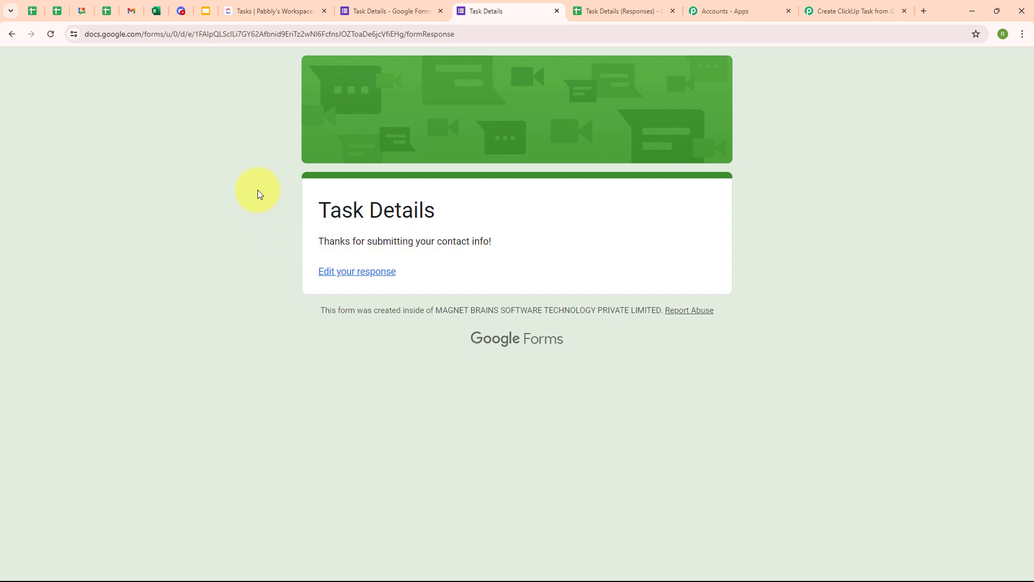
pyautogui.click(593, 7)
pyautogui.click(164, 228)
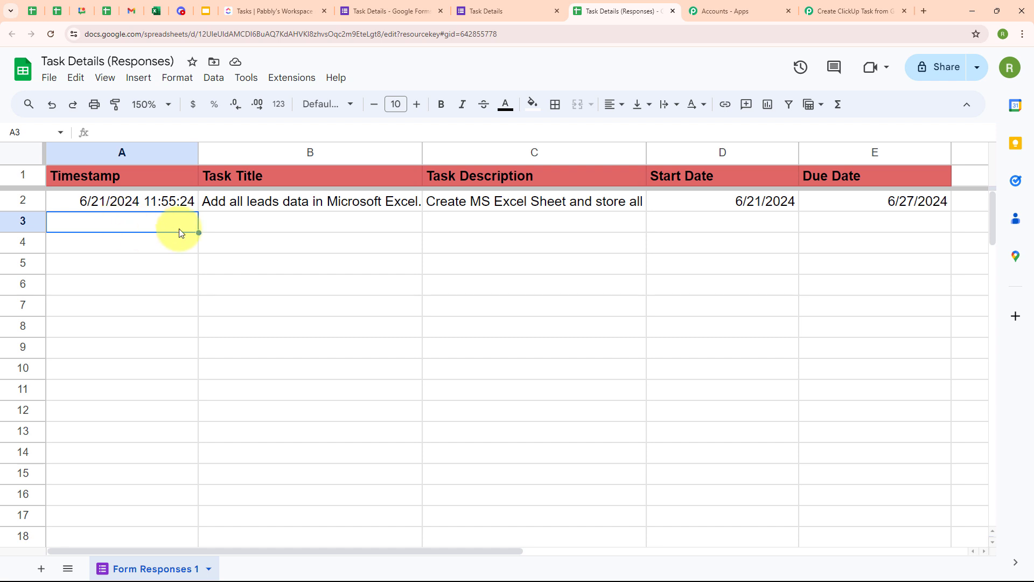
# Look up the Pabbly Connect Webhooks add-on in the Google Workspace Marketplace to check its installation, then close the marketplace.
pyautogui.click(298, 78)
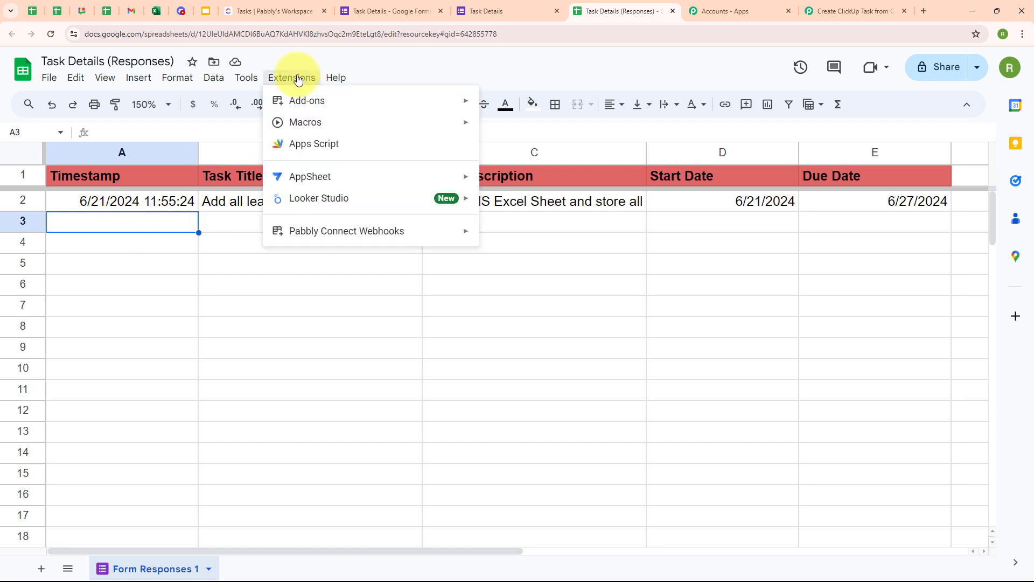
pyautogui.moveTo(305, 104)
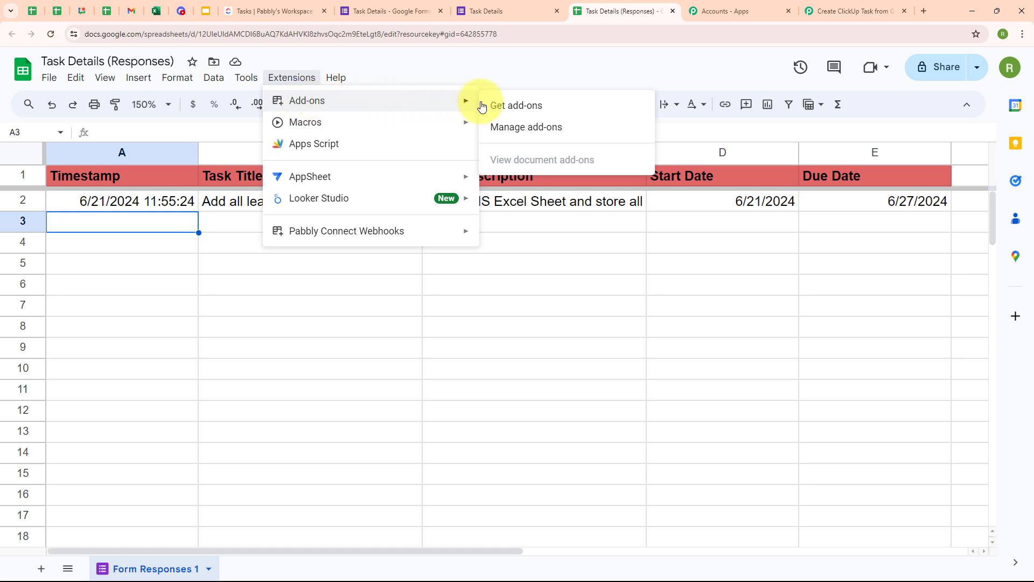
pyautogui.click(548, 106)
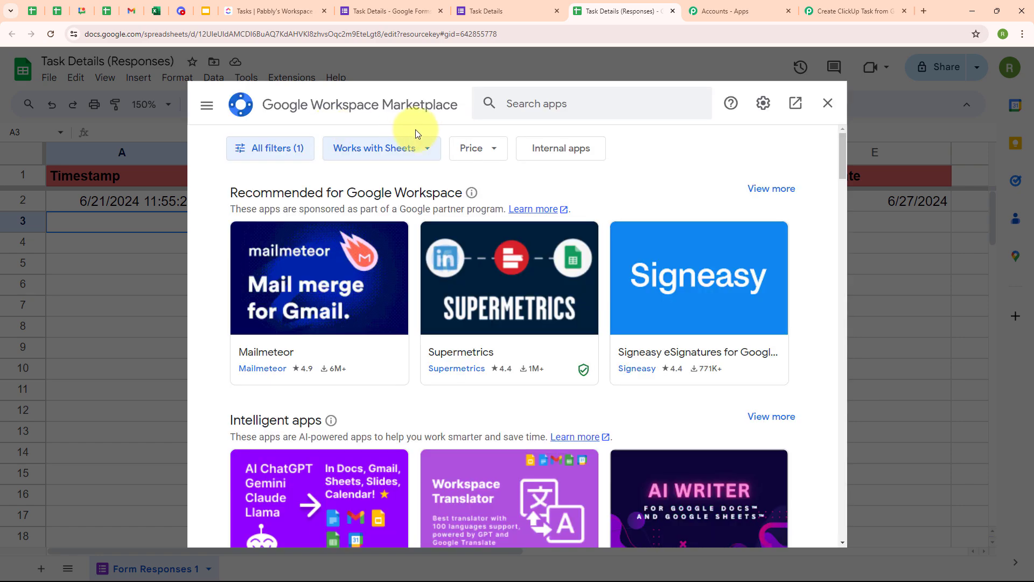
pyautogui.click(513, 110)
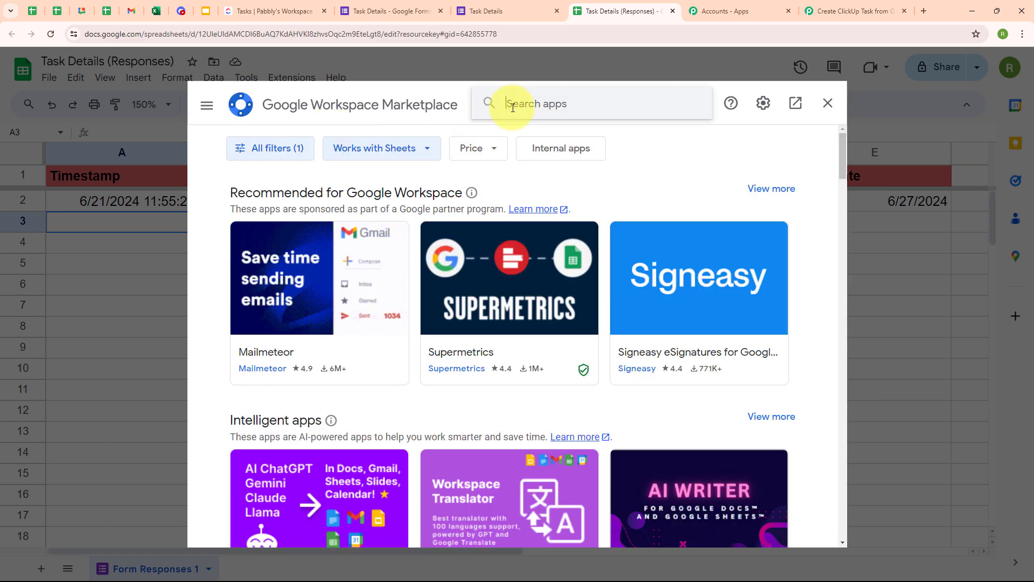
pyautogui.write('pabbl')
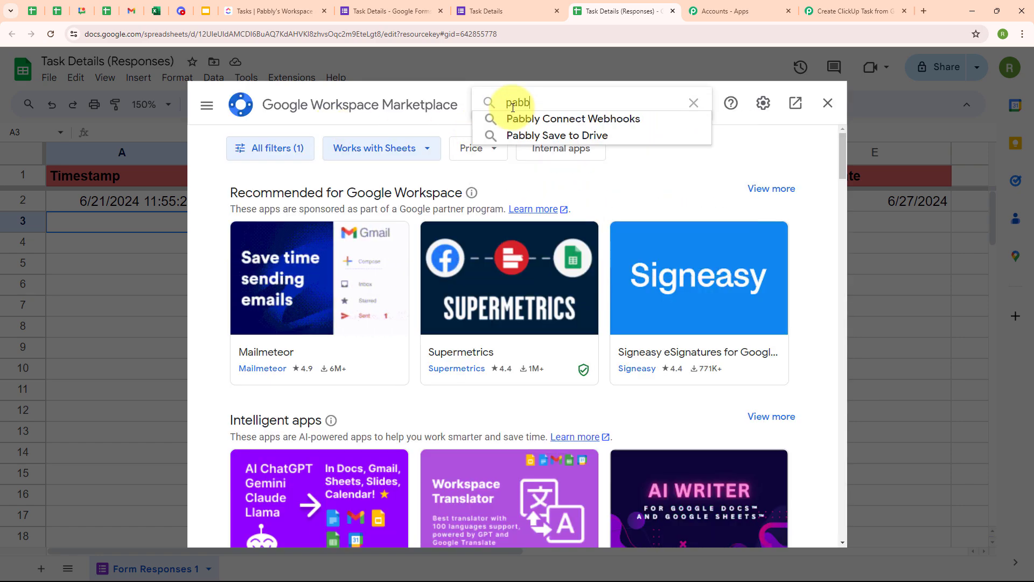
pyautogui.click(542, 116)
pyautogui.click(339, 293)
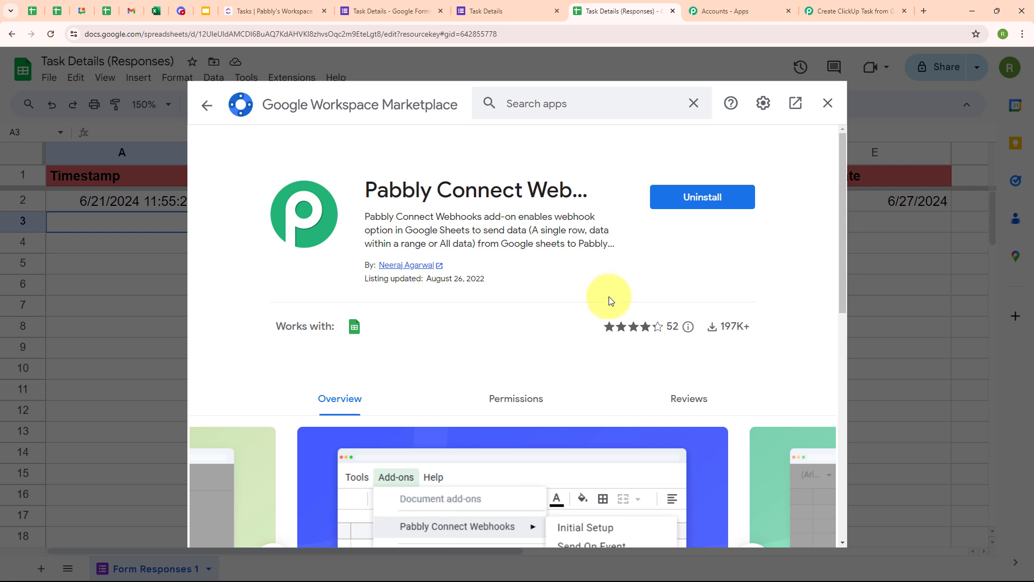
pyautogui.click(203, 107)
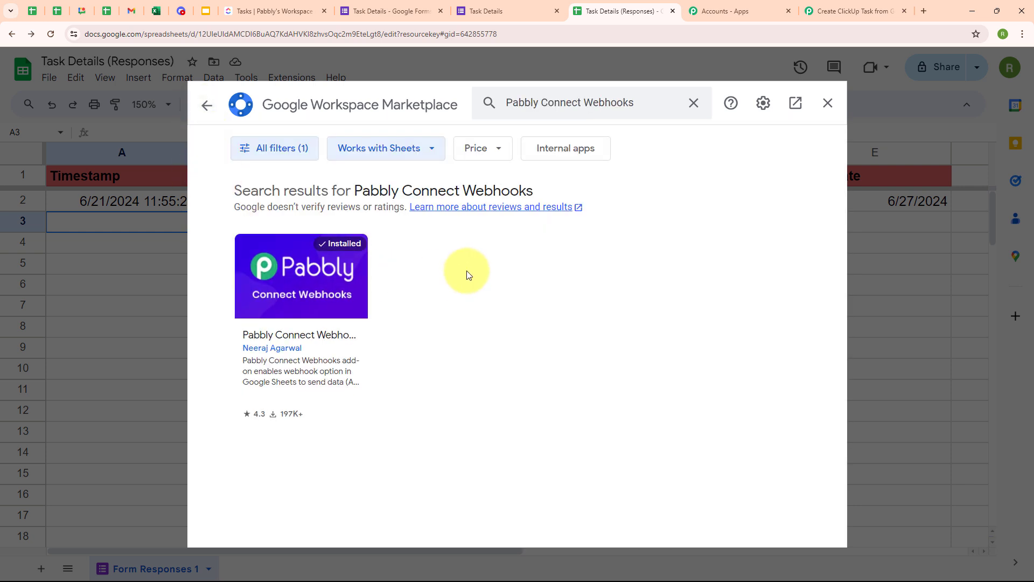
pyautogui.click(830, 104)
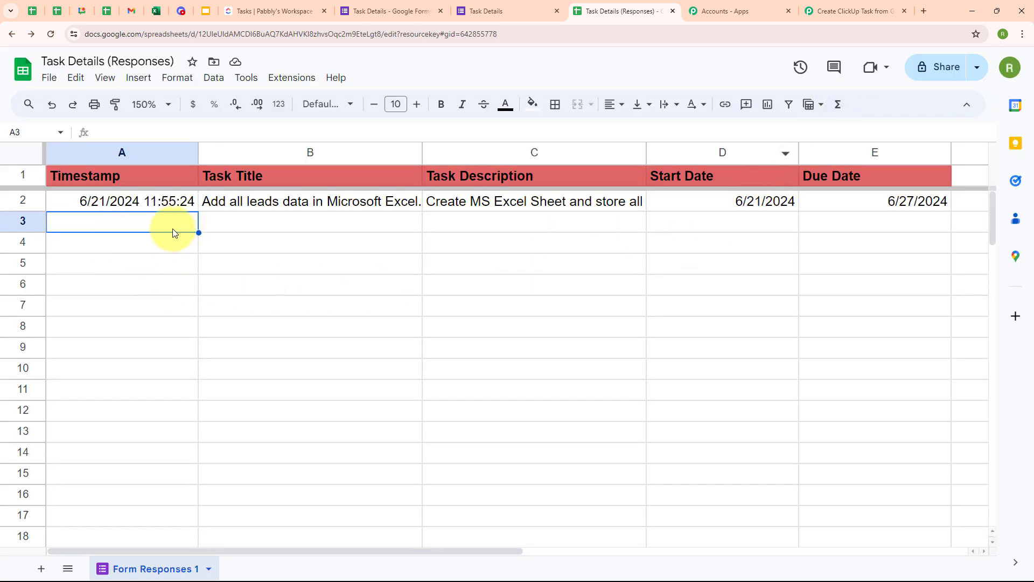
# Open the Pabbly Connect Webhooks initial setup for the responses sheet and paste in the webhook URL copied from the workflow's Google Forms trigger.
pyautogui.click(289, 81)
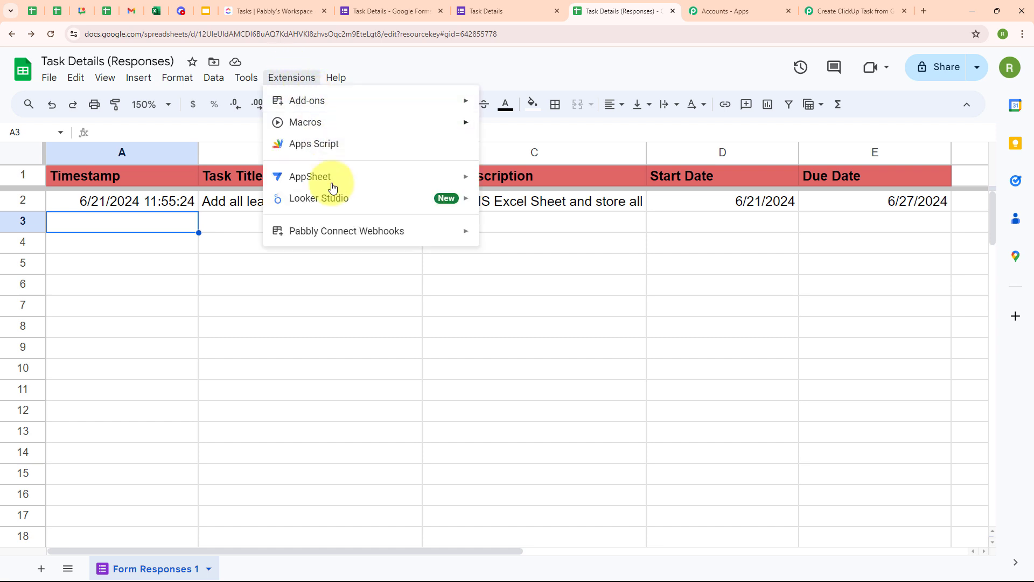
pyautogui.moveTo(336, 232)
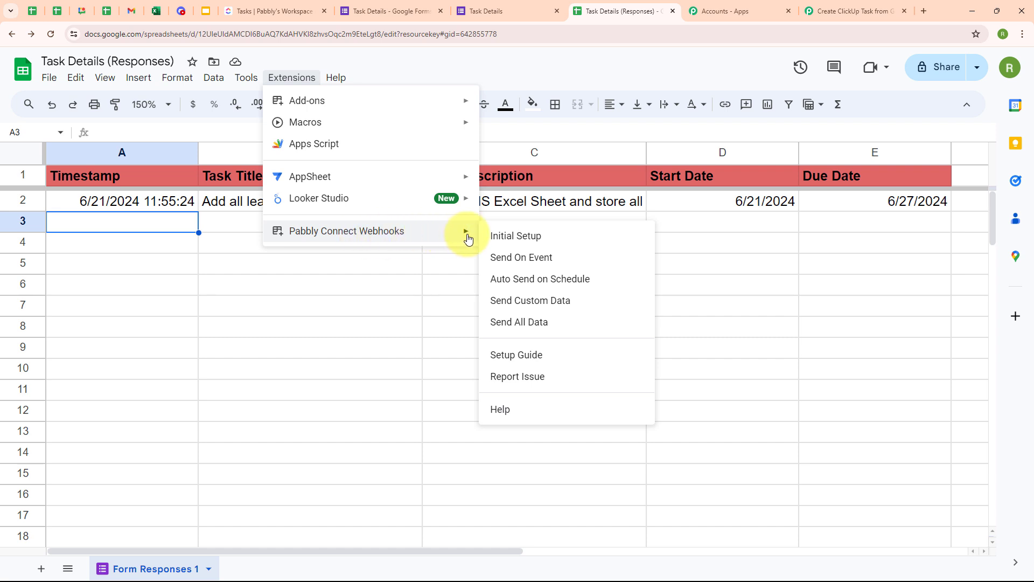
pyautogui.click(533, 239)
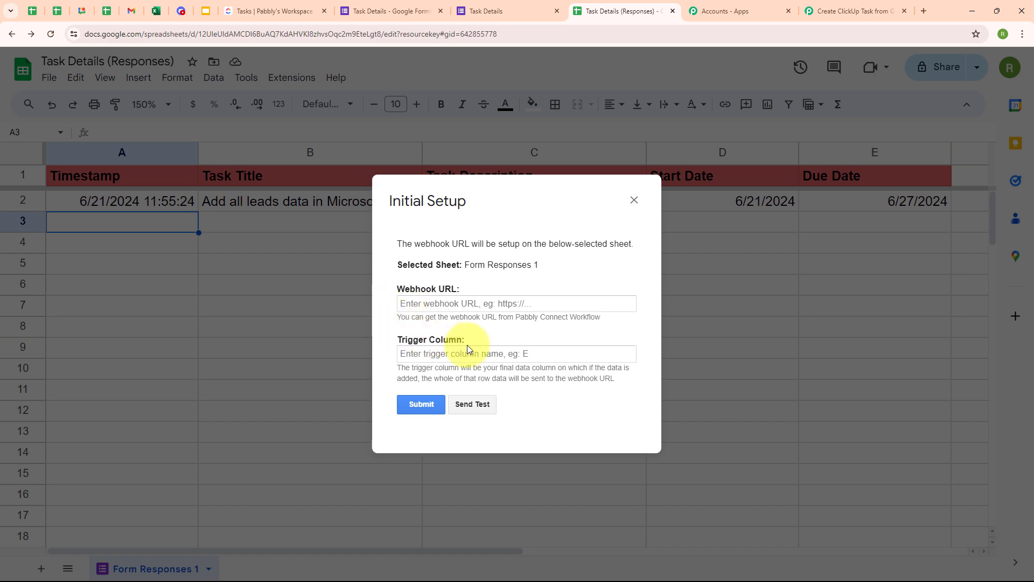
pyautogui.click(873, 7)
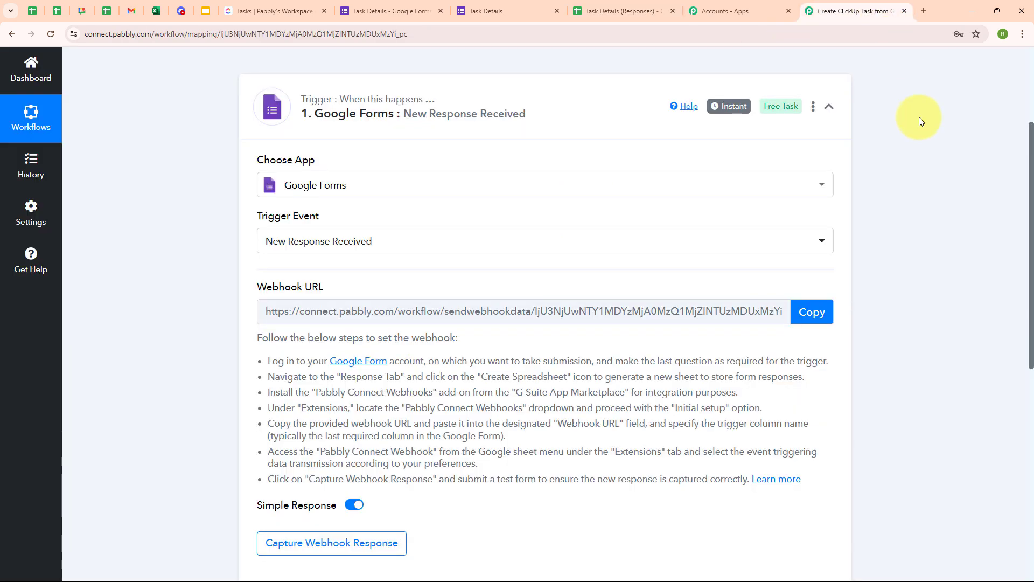
pyautogui.click(814, 320)
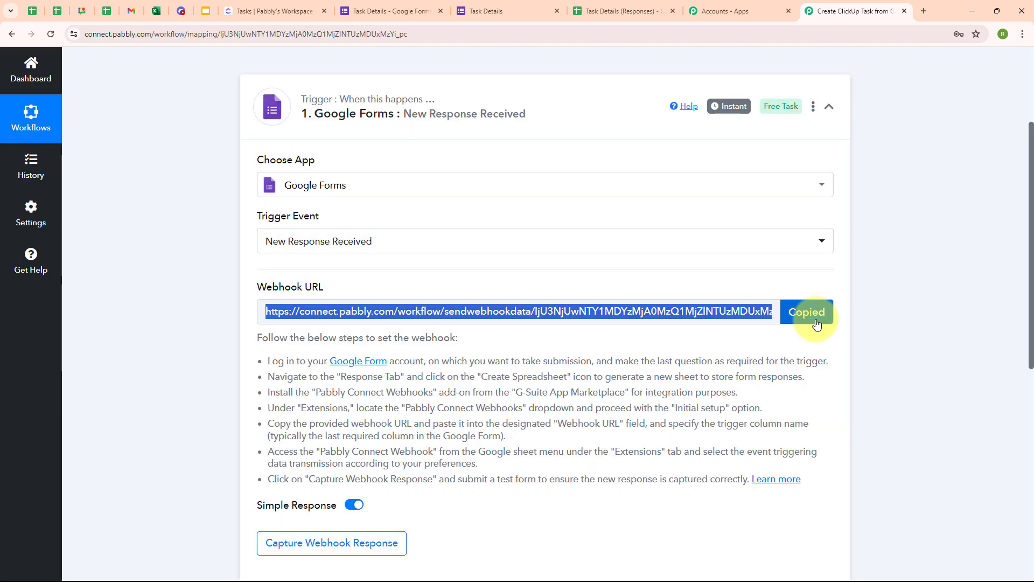
pyautogui.click(600, 18)
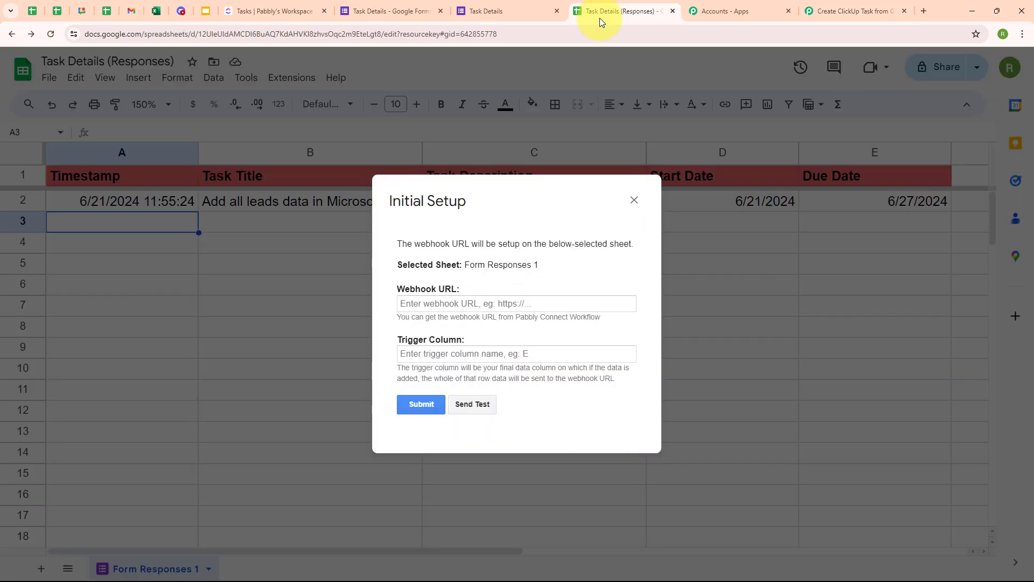
pyautogui.click(475, 305)
pyautogui.hotkey('ctrl', 'v')
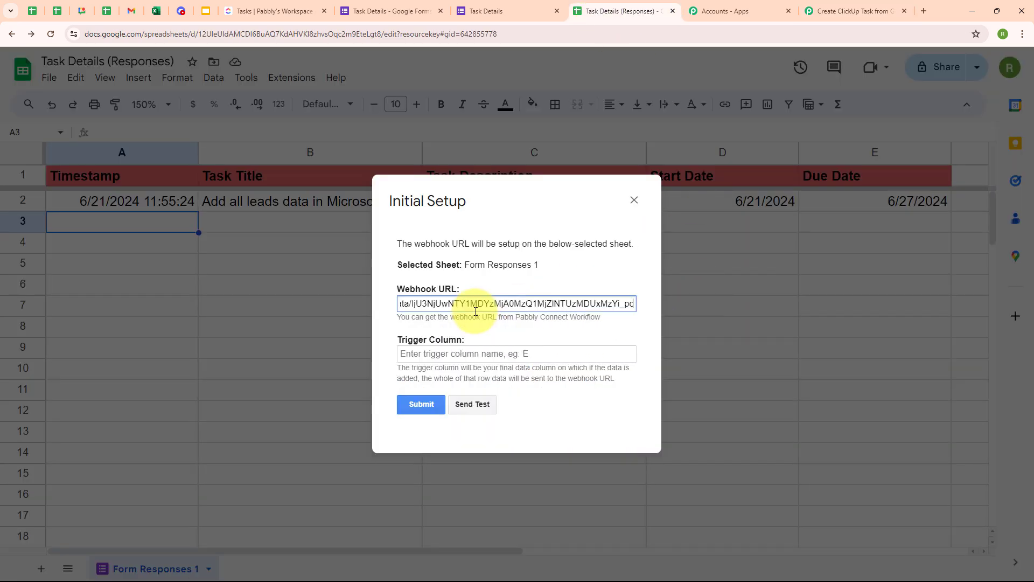
# Set the trigger column to E and submit the webhook's initial setup.
pyautogui.click(487, 335)
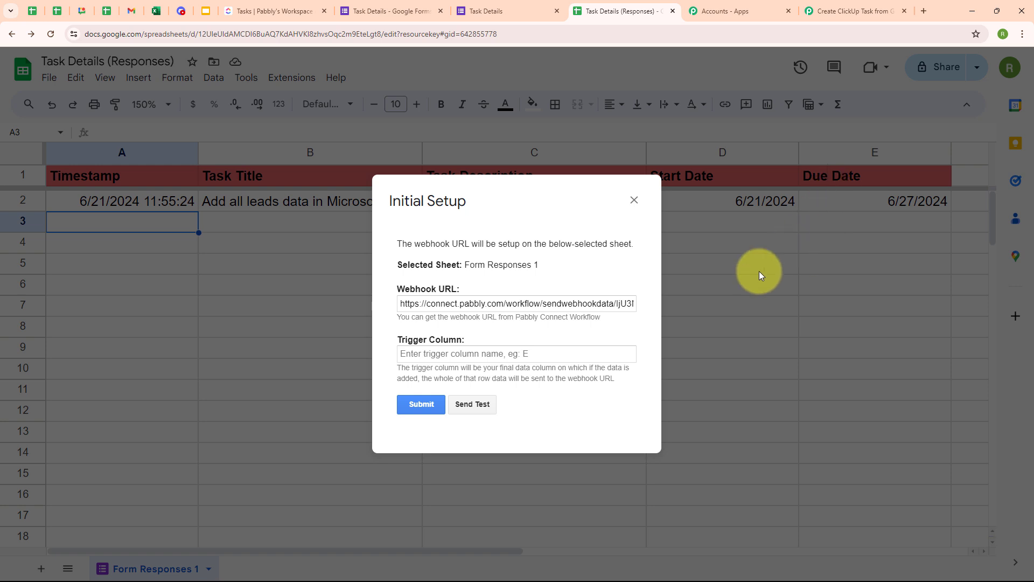
pyautogui.click(446, 351)
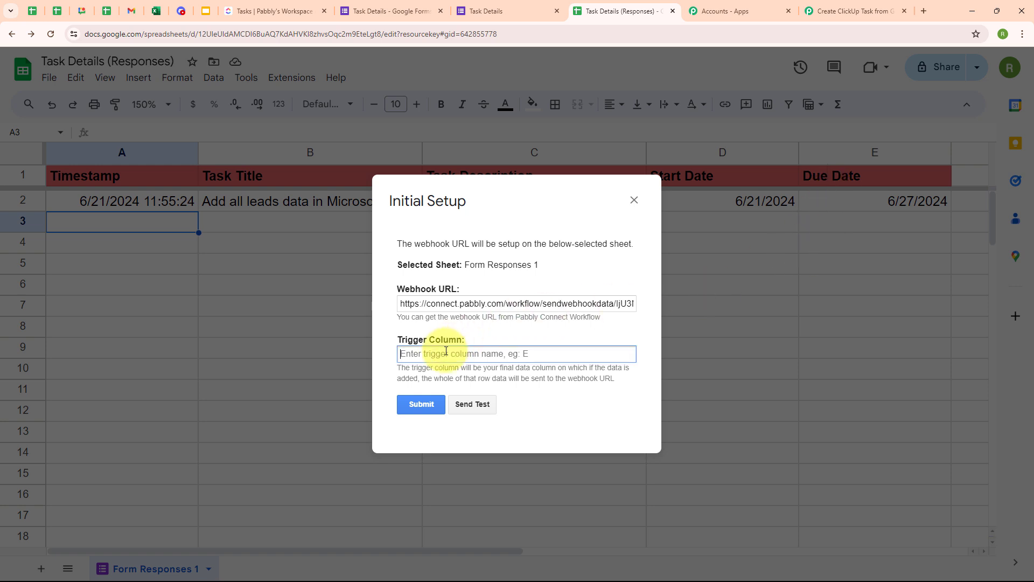
pyautogui.write('E')
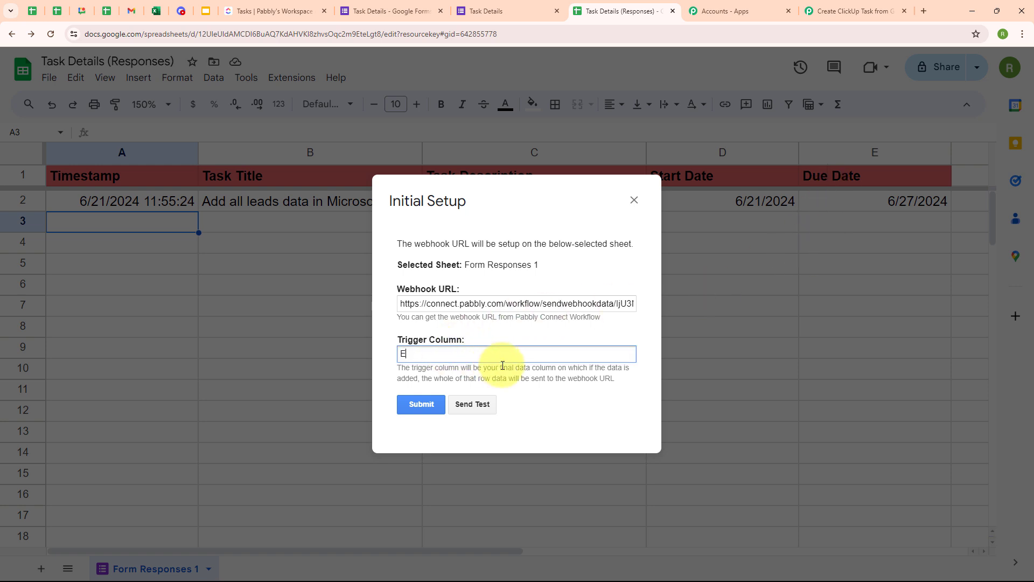
pyautogui.click(540, 386)
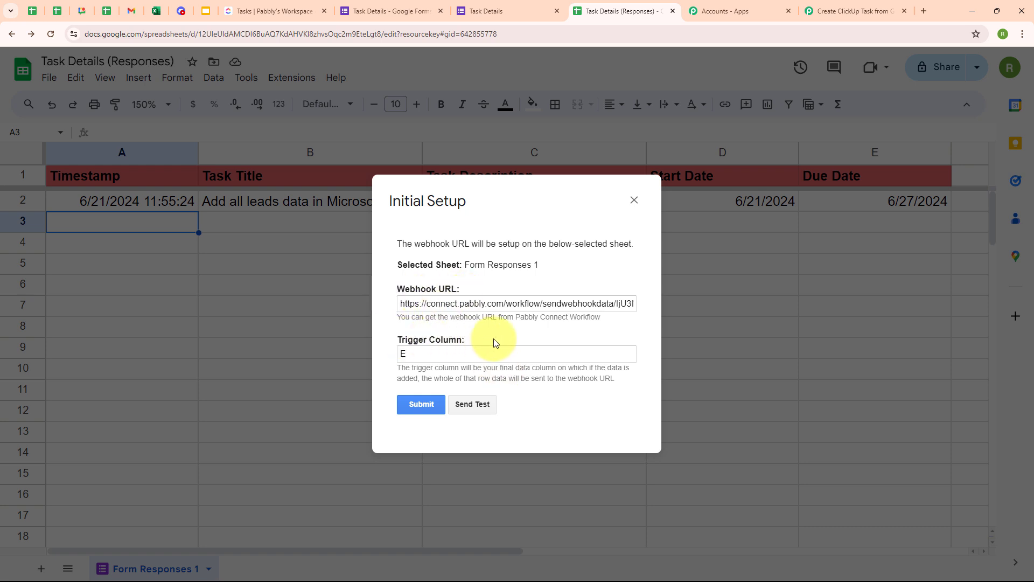
pyautogui.click(420, 410)
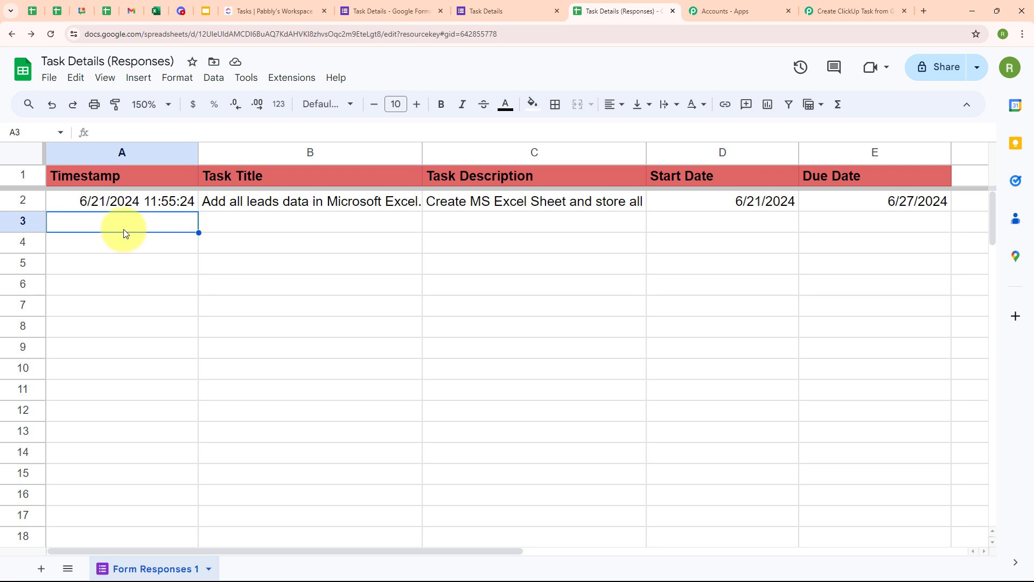
# Enable Send On Event in the responses sheet's Pabbly Connect Webhooks add-on and check that the option is ticked.
pyautogui.click(292, 79)
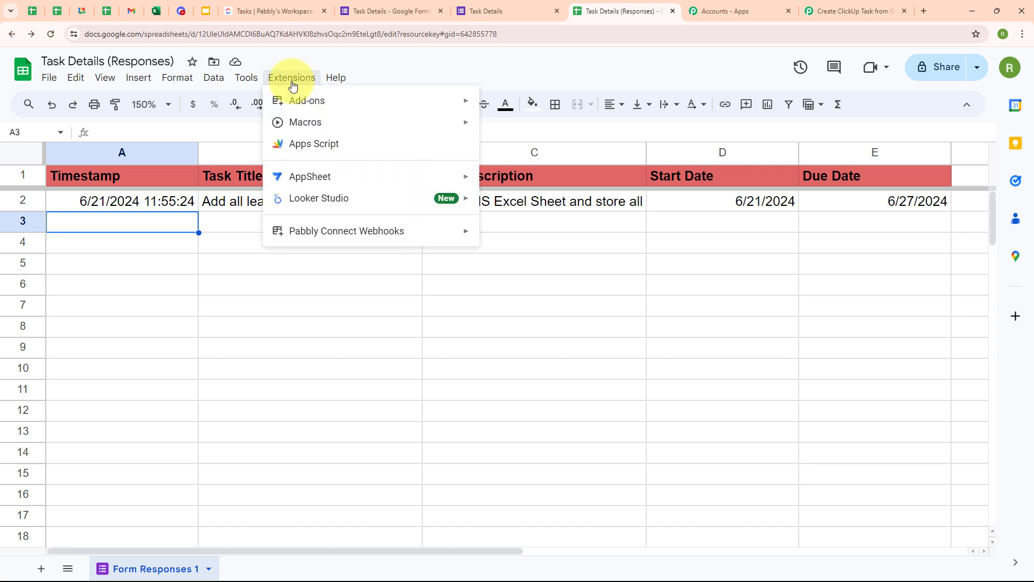
pyautogui.moveTo(336, 236)
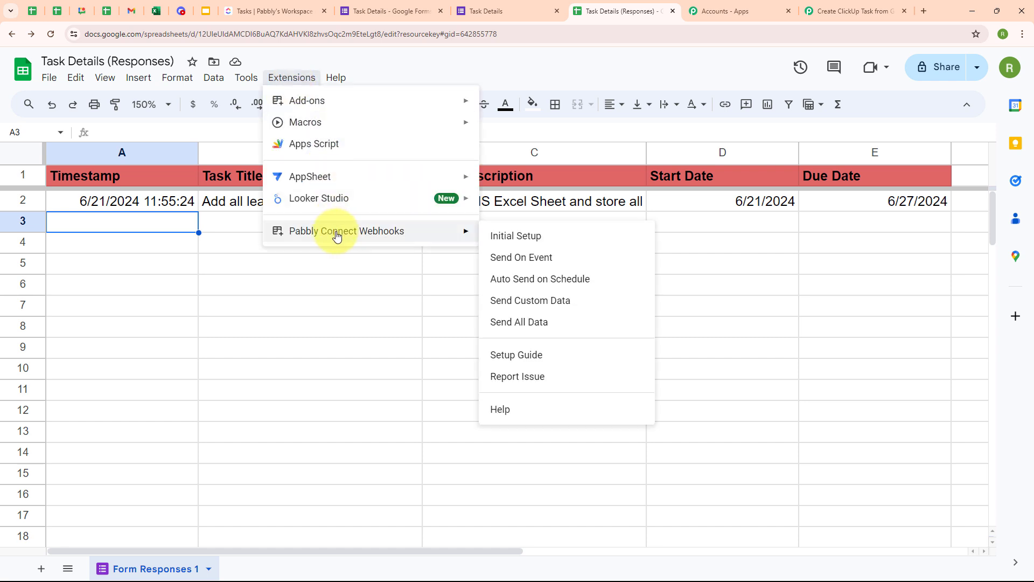
pyautogui.click(515, 259)
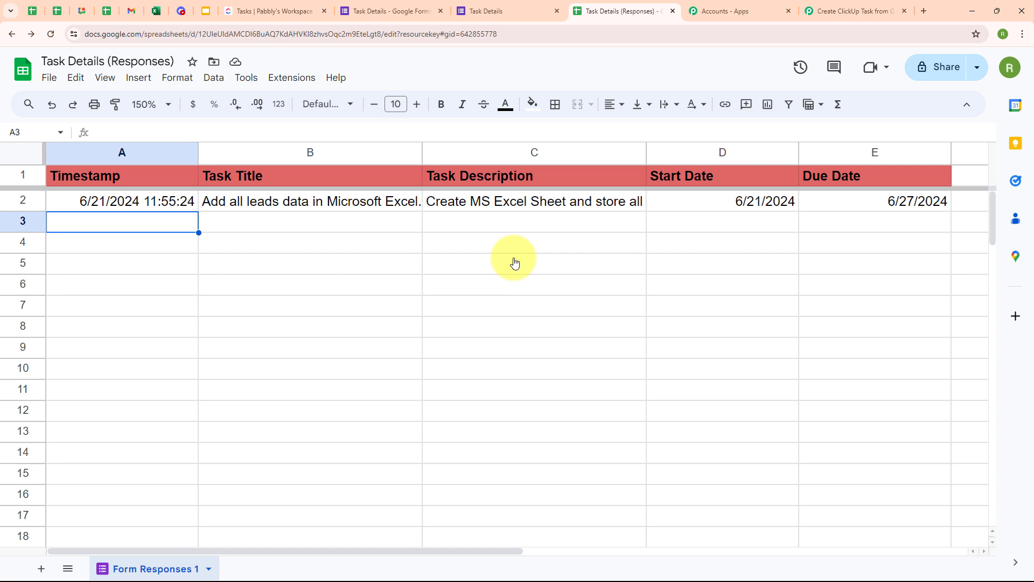
pyautogui.click(291, 77)
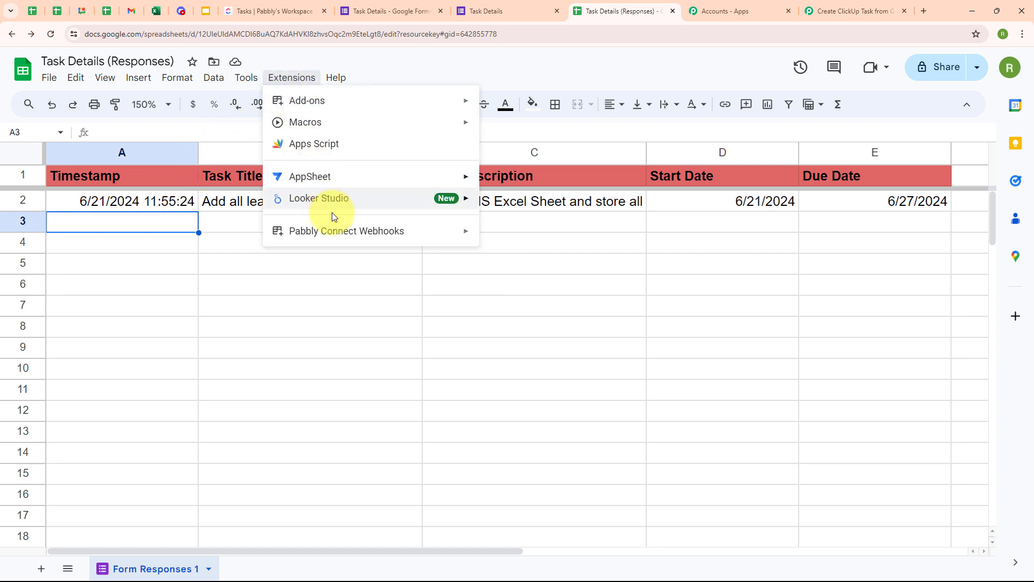
pyautogui.moveTo(421, 231)
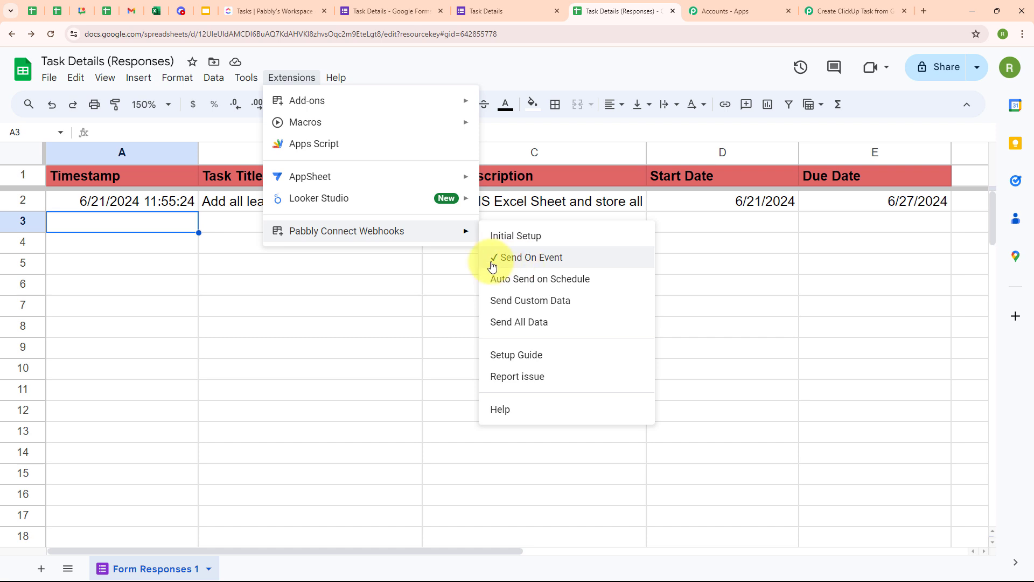
pyautogui.click(139, 239)
pyautogui.click(139, 224)
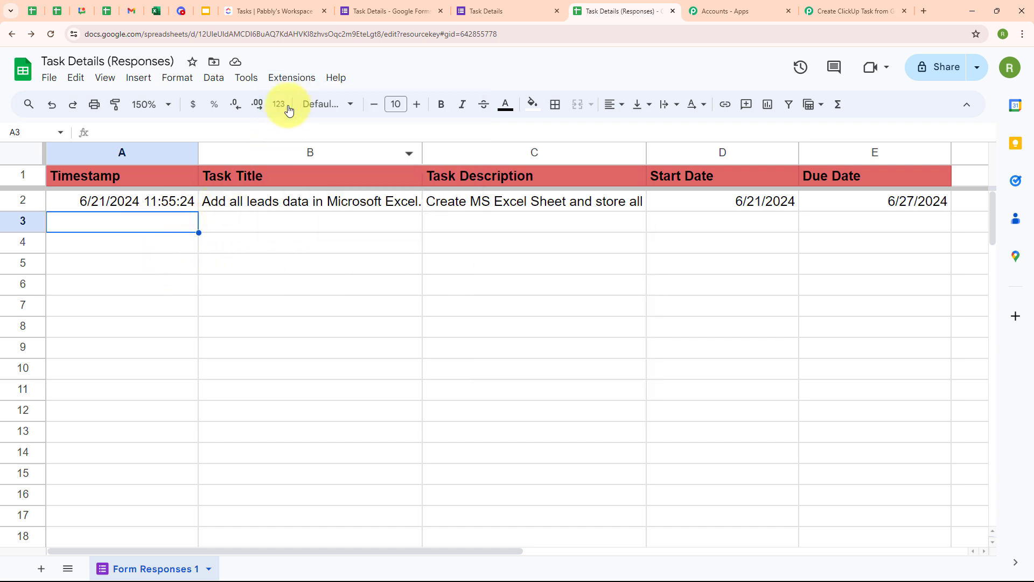
# Reopen the add-on's initial setup, send a test of the sheet data to the webhook, and close the setup.
pyautogui.click(296, 79)
pyautogui.moveTo(347, 173)
pyautogui.click(497, 240)
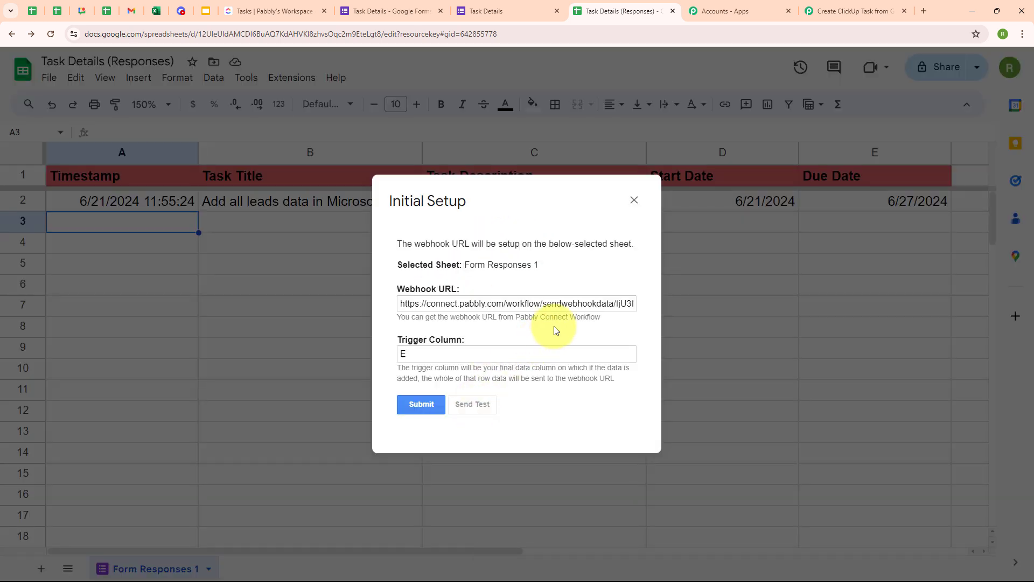
pyautogui.click(474, 404)
pyautogui.click(634, 200)
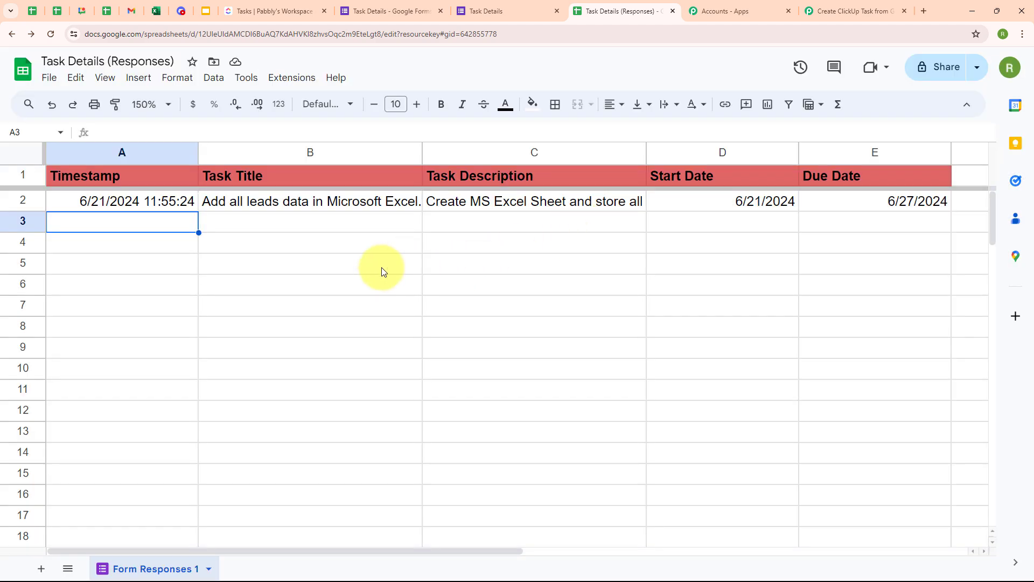
# Switch to the Pabbly Connect workflow and review the test response data received by the Google Forms trigger.
pyautogui.click(854, 10)
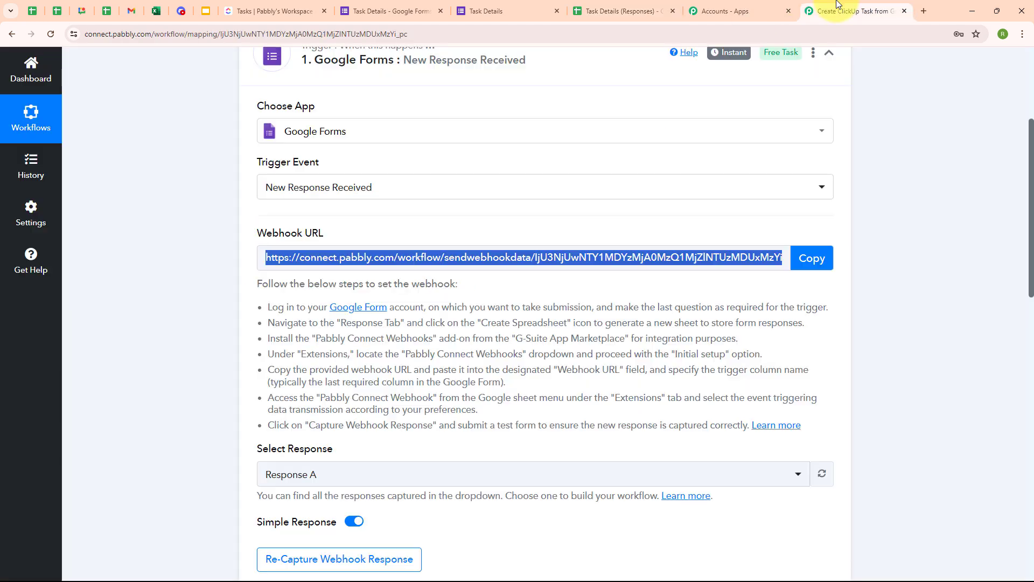
pyautogui.scroll(-7, 815, 325)
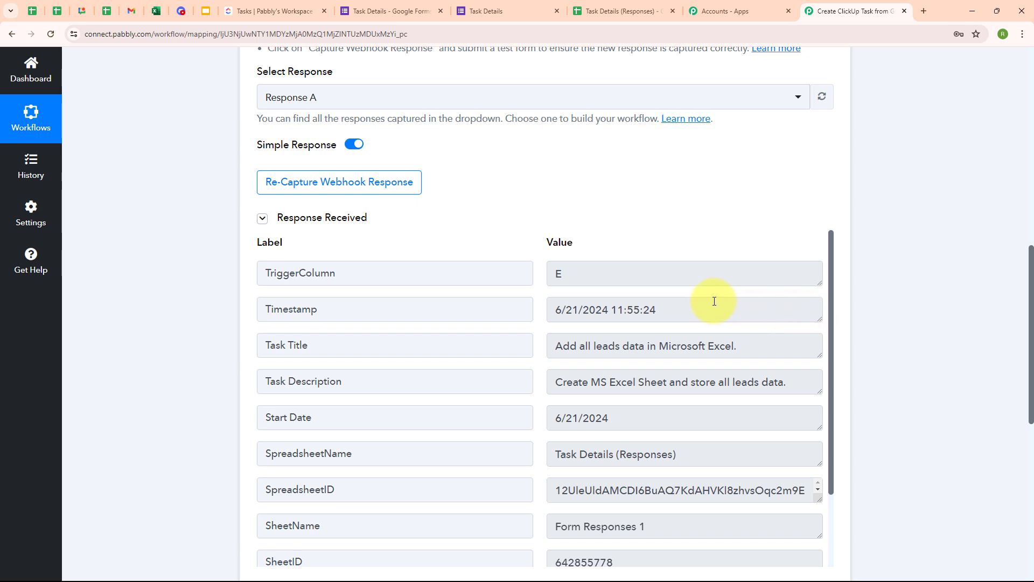
pyautogui.scroll(-2, 714, 301)
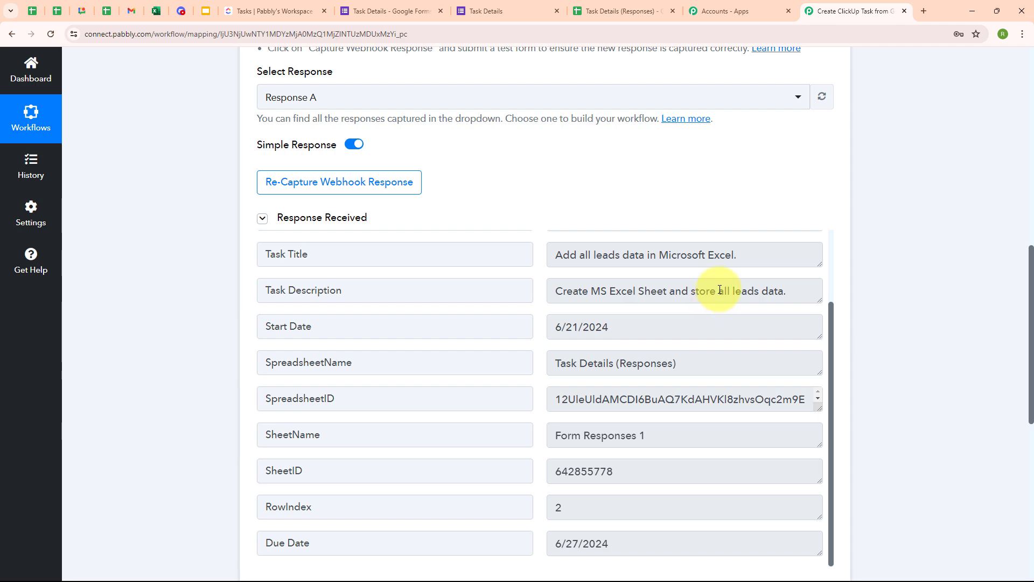
pyautogui.scroll(-2, 714, 290)
pyautogui.scroll(6, 824, 97)
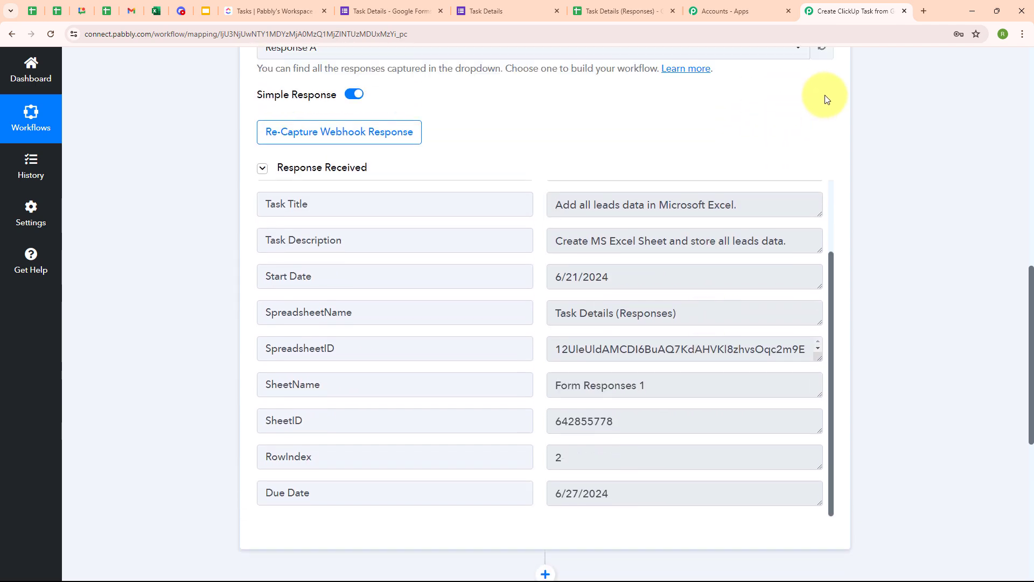
pyautogui.scroll(5, 825, 95)
# Collapse the Google Forms trigger and set the workflow's action step to ClickUp with the Create Task event.
pyautogui.click(833, 268)
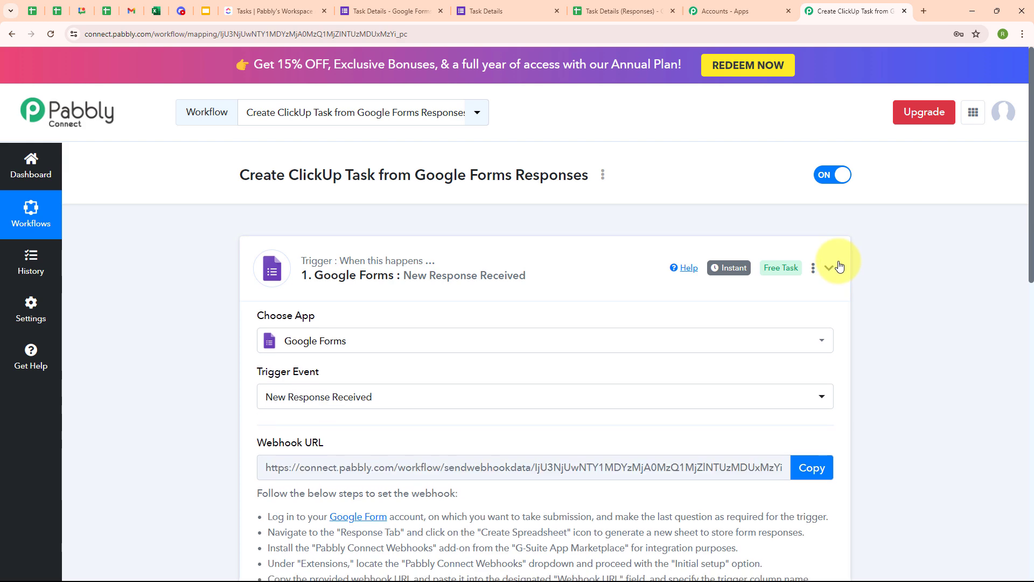
pyautogui.click(436, 377)
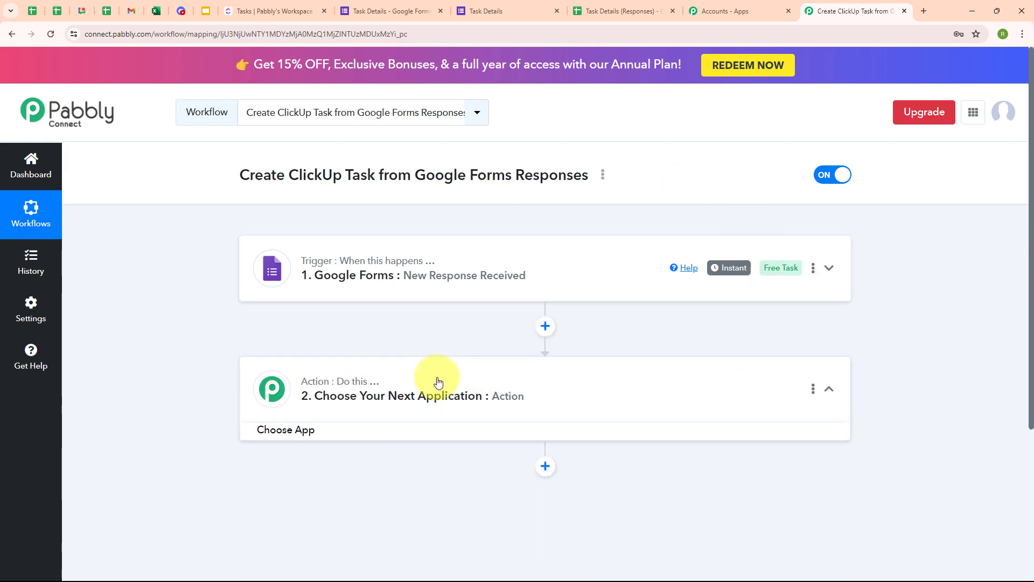
pyautogui.scroll(-3, 440, 380)
pyautogui.click(307, 286)
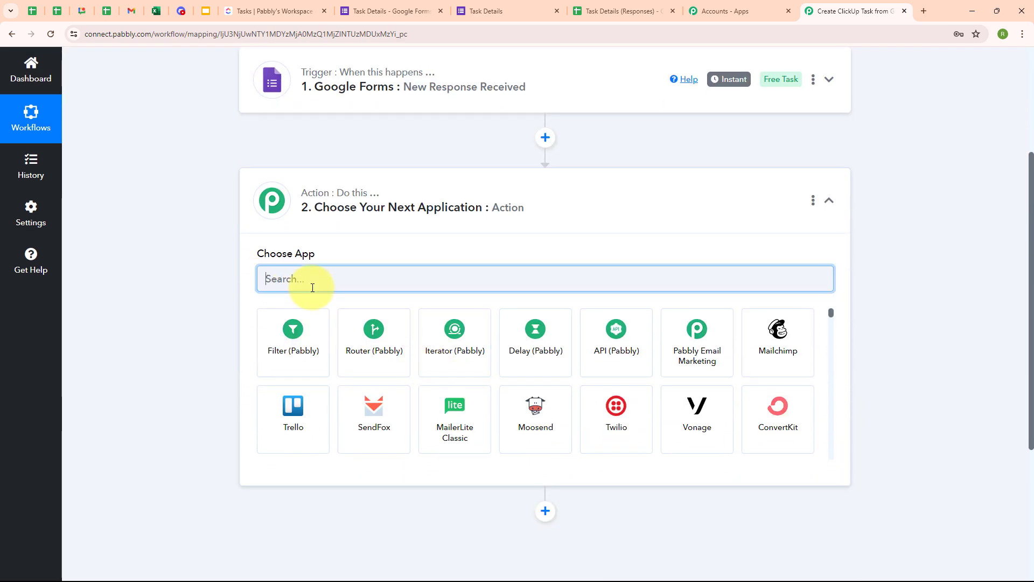
pyautogui.write('clic')
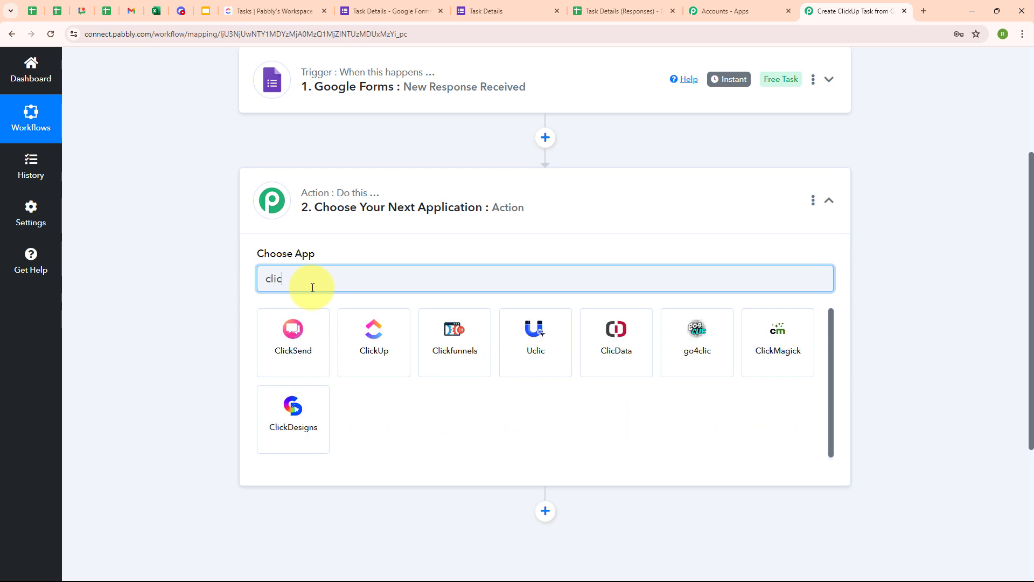
pyautogui.click(368, 323)
pyautogui.click(362, 334)
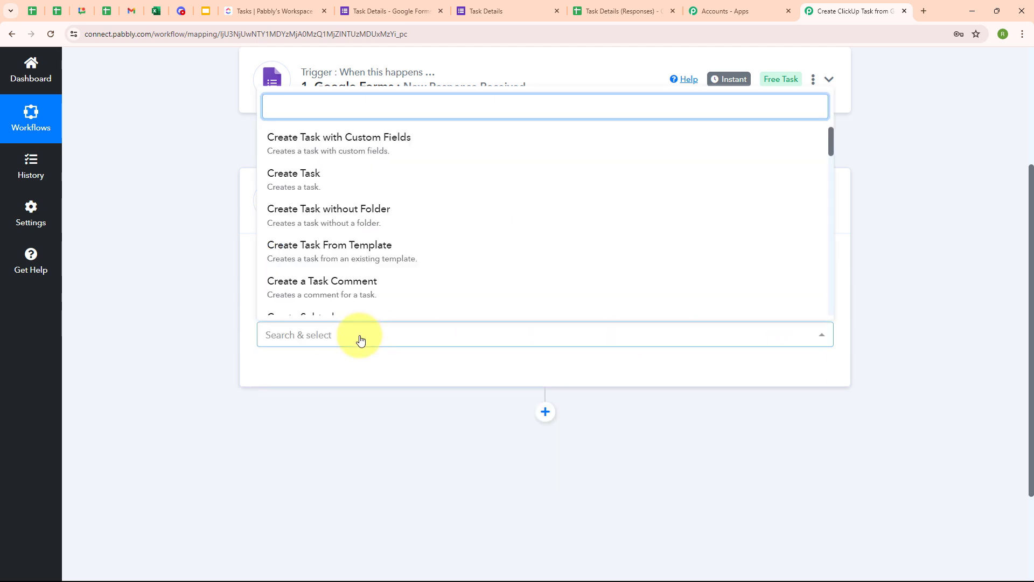
pyautogui.click(338, 171)
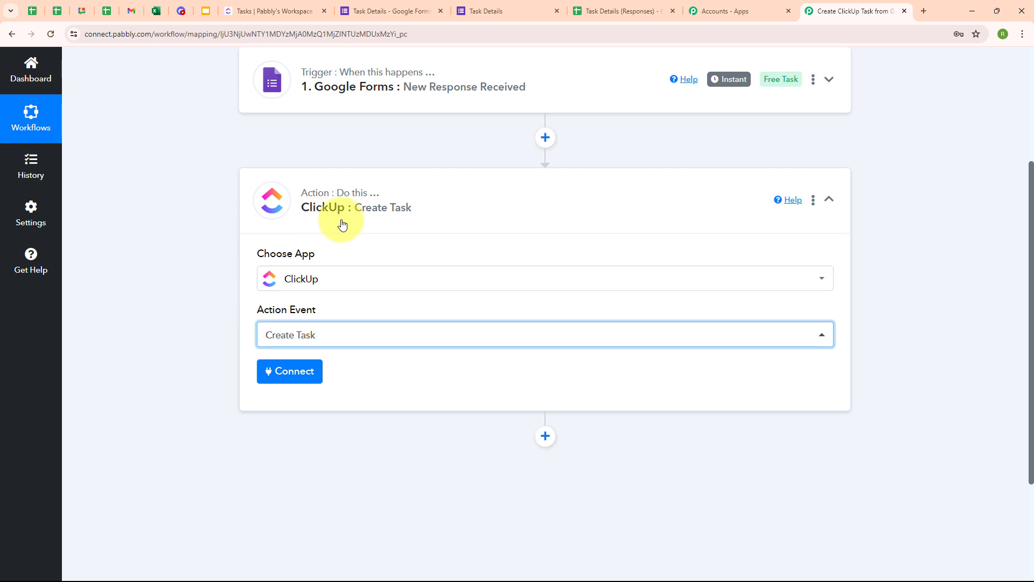
# Start adding a new ClickUp connection for the Create Task action and read where the API token is found.
pyautogui.click(286, 379)
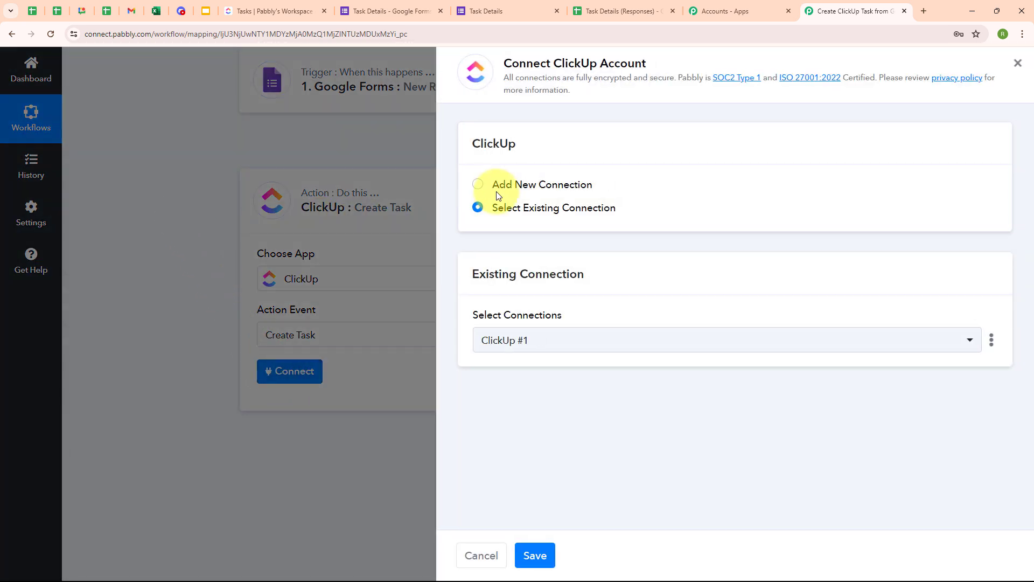
pyautogui.click(478, 185)
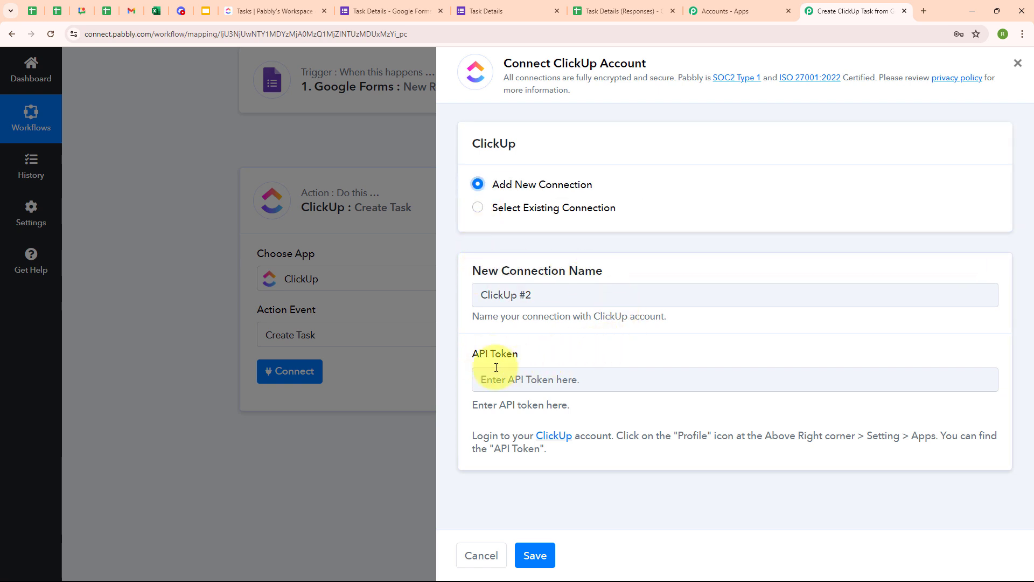
pyautogui.moveTo(473, 436); pyautogui.dragTo(581, 455)
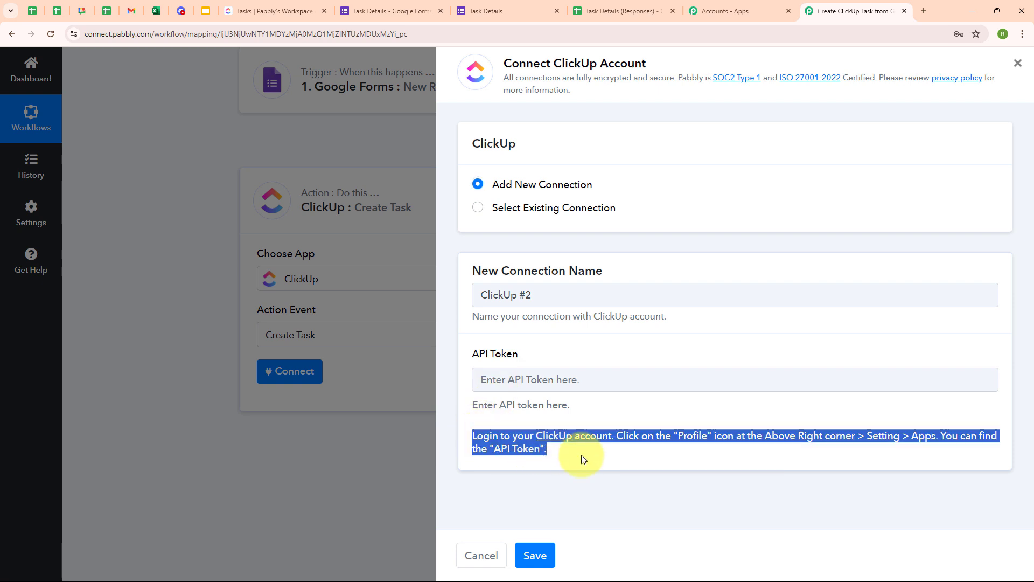
pyautogui.click(592, 458)
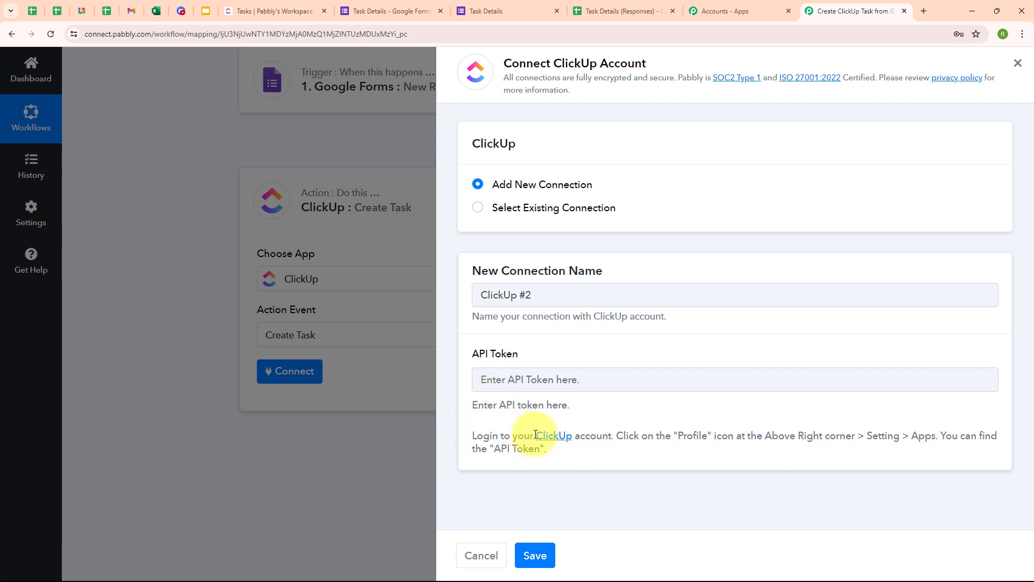
# Switch to ClickUp, open the account's Apps settings and copy the API token.
pyautogui.click(267, 7)
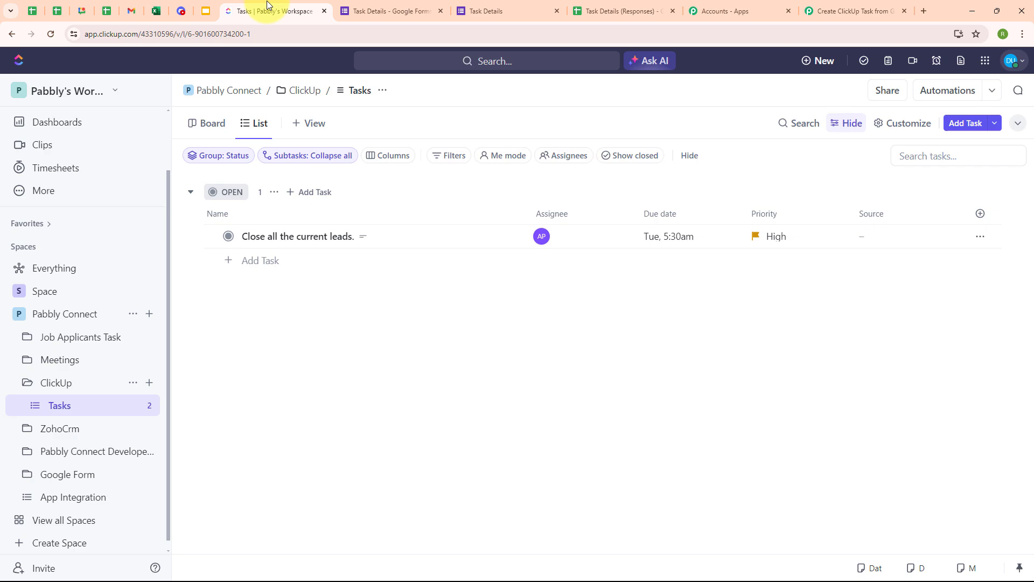
pyautogui.click(1012, 62)
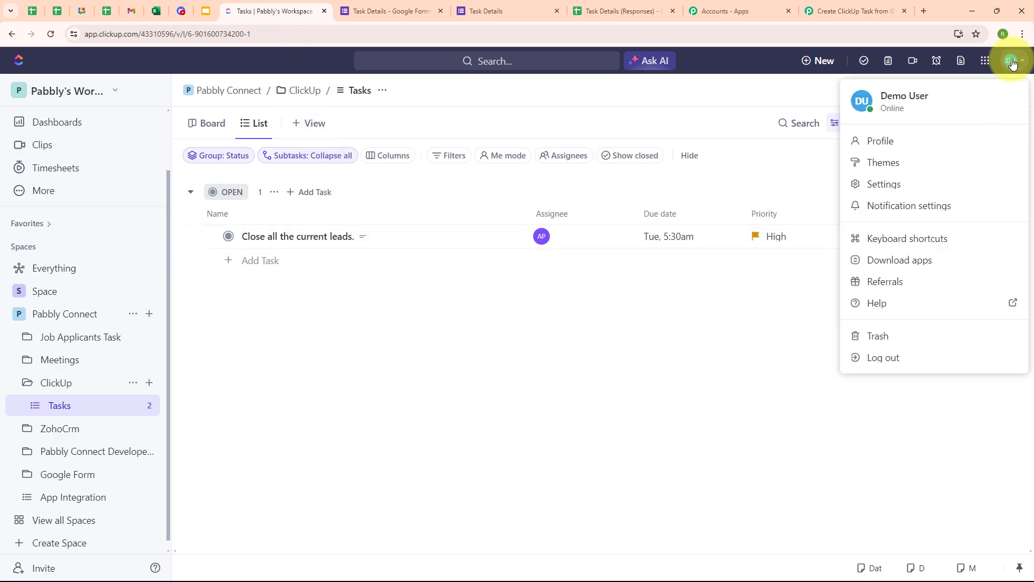
pyautogui.click(885, 190)
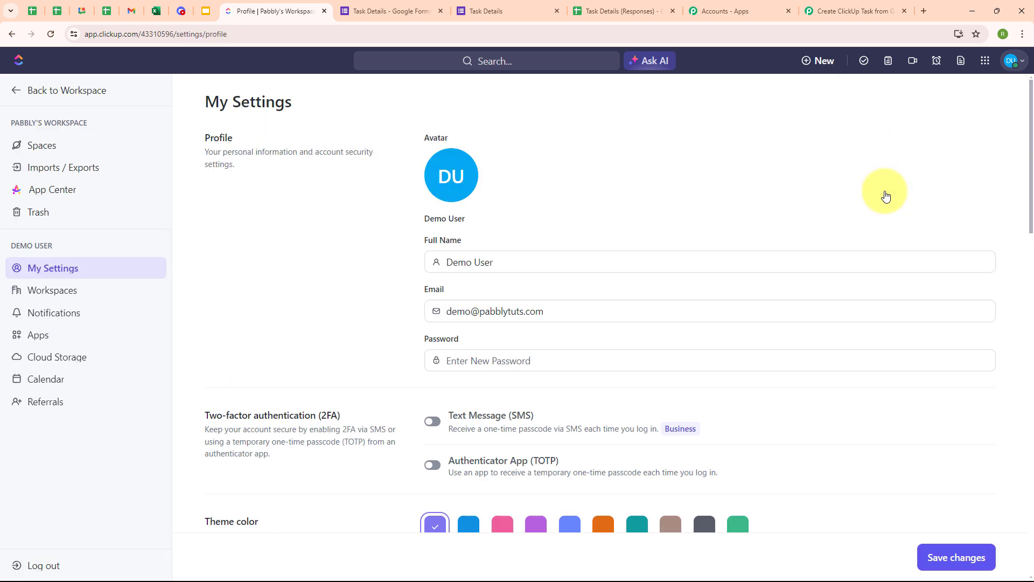
pyautogui.click(93, 345)
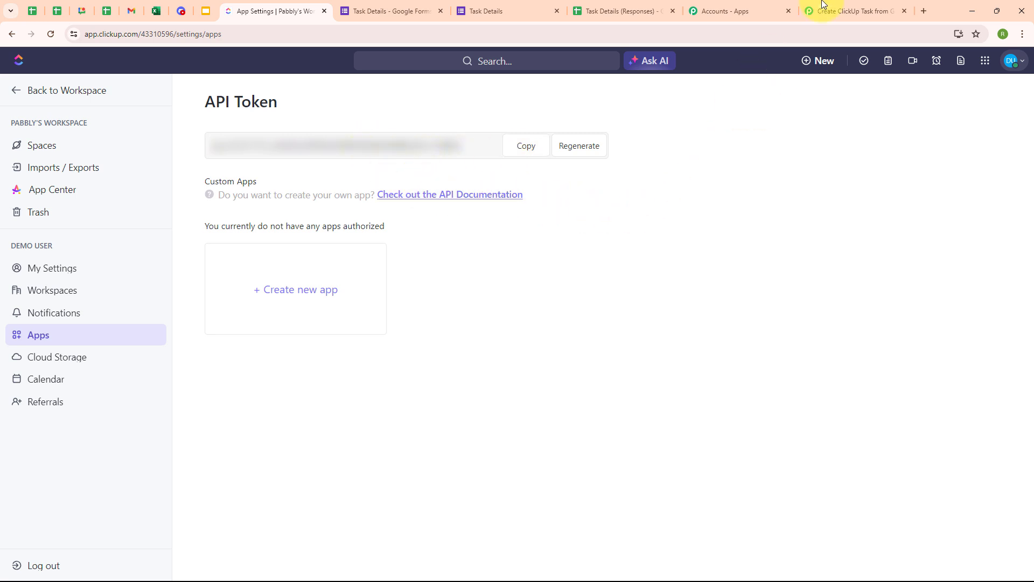
# Return to the Pabbly Connect workflow, paste the API token into the new ClickUp connection and save it.
pyautogui.click(823, 4)
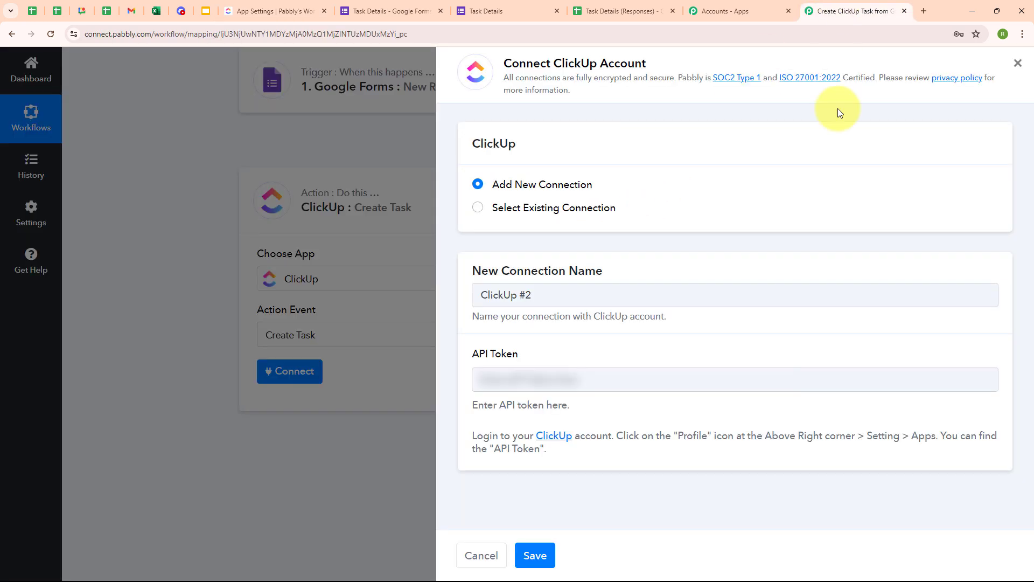
pyautogui.click(584, 368)
pyautogui.hotkey('ctrl', 'v')
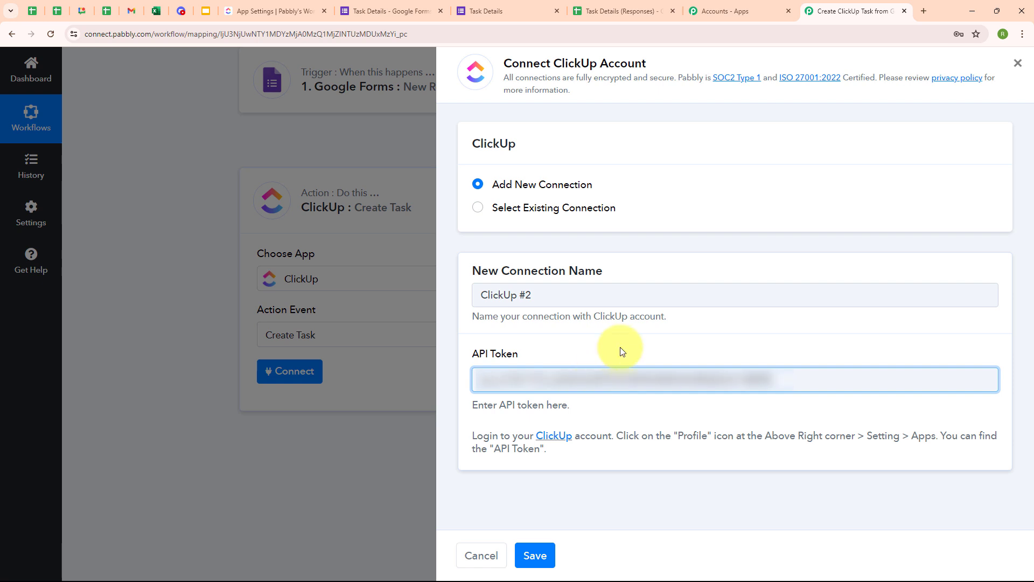
pyautogui.click(630, 347)
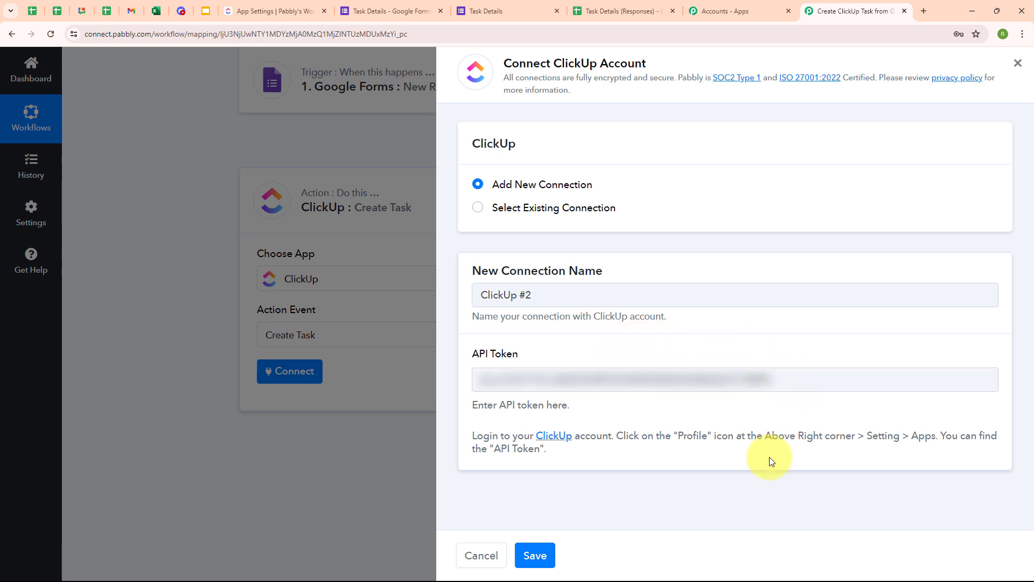
pyautogui.click(545, 557)
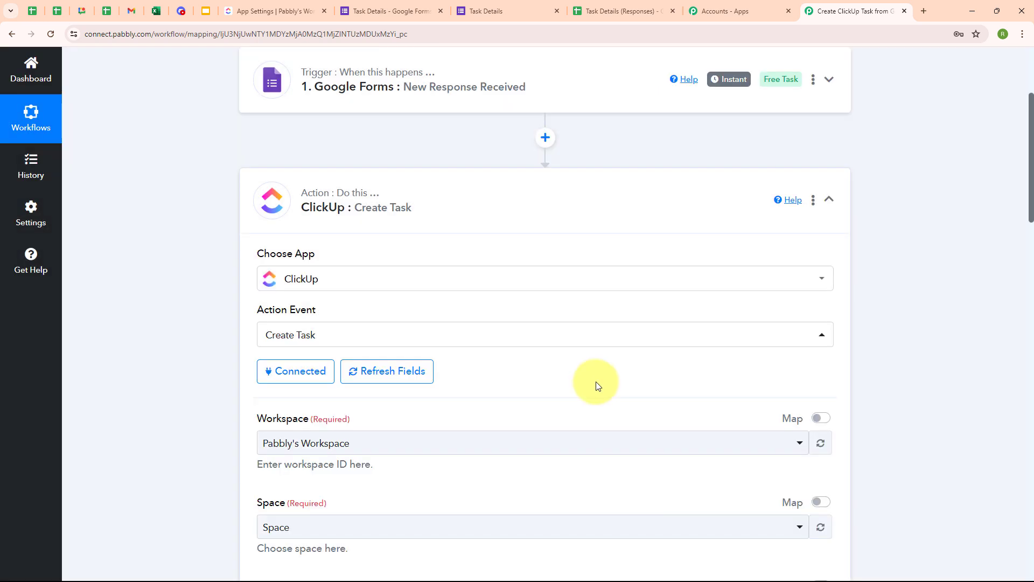
# Check in ClickUp which space and folder contain the Tasks list, then return to the Create Task action fields.
pyautogui.scroll(-5, 596, 384)
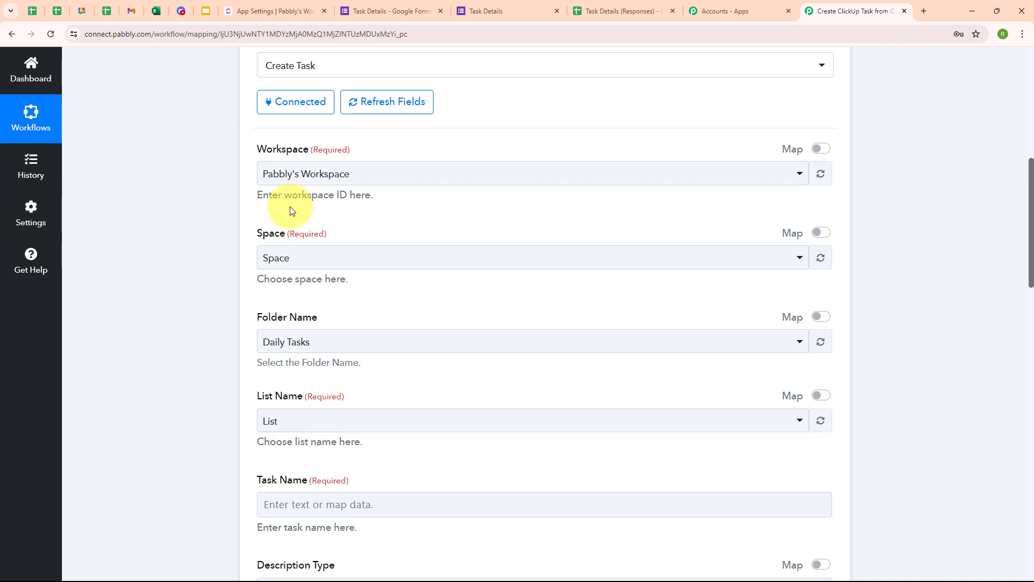
pyautogui.click(302, 20)
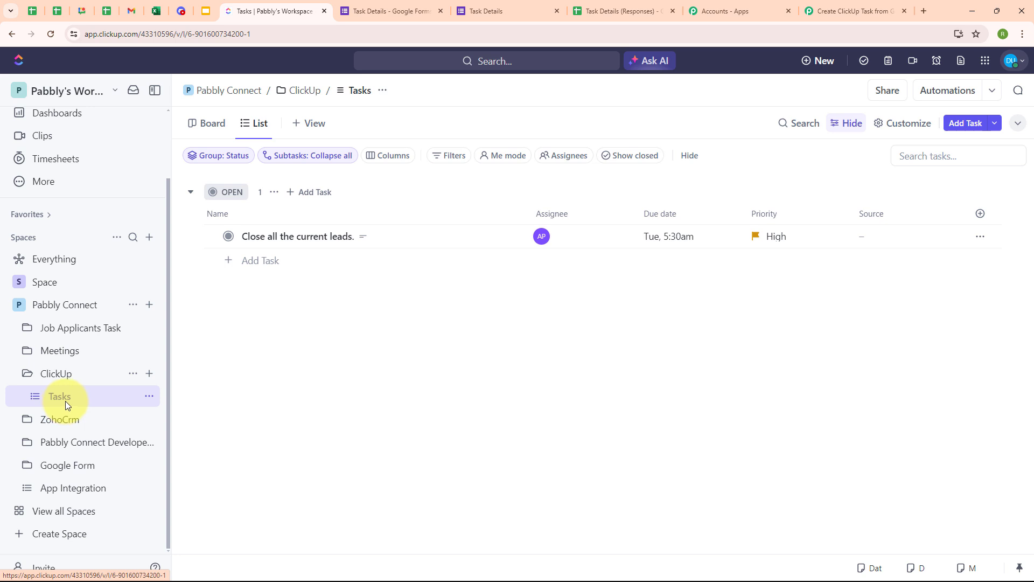
pyautogui.click(854, 11)
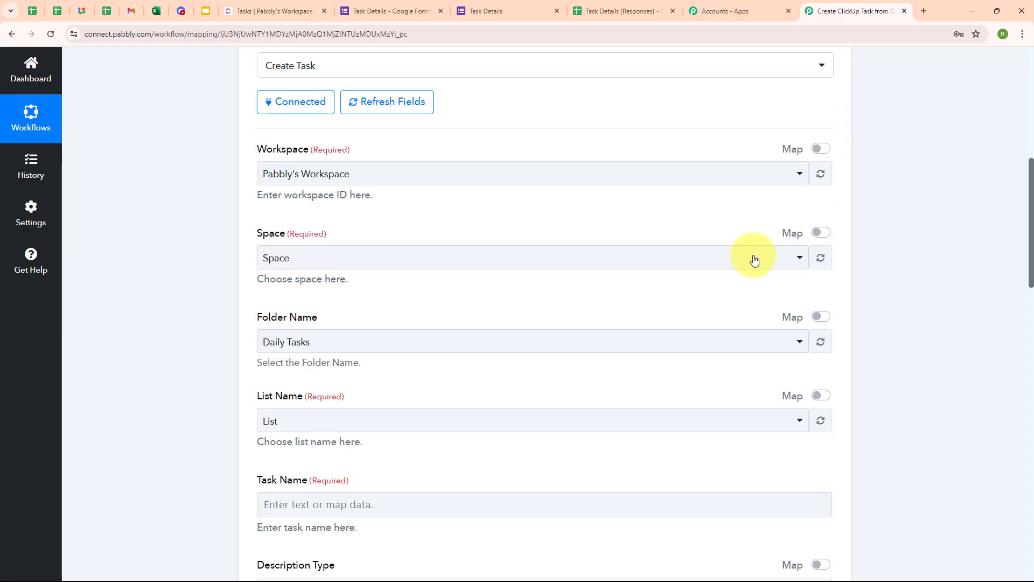
# Choose Pabbly's Workspace as the workspace for the Create Task action.
pyautogui.click(423, 176)
pyautogui.click(411, 240)
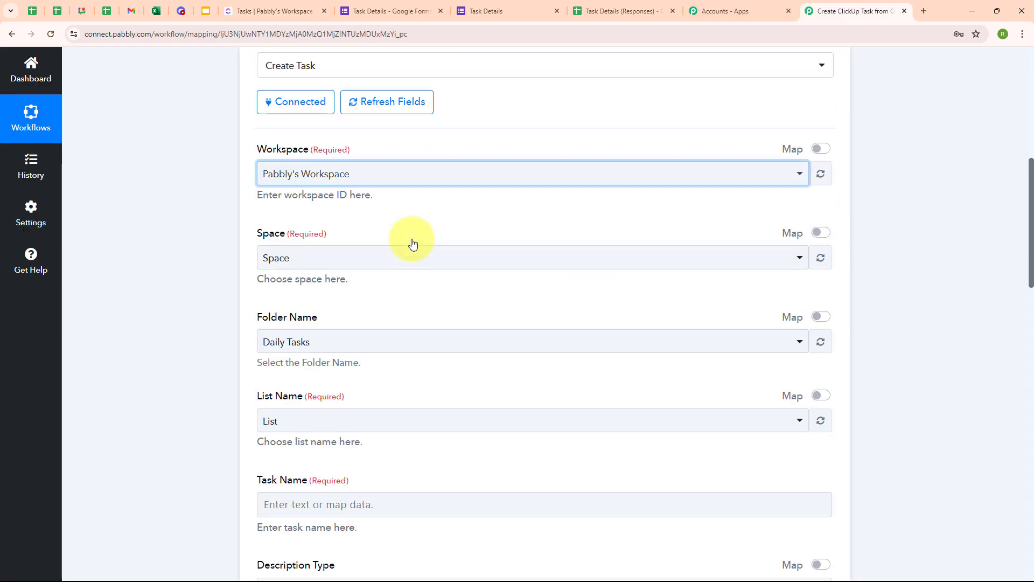
pyautogui.click(157, 249)
pyautogui.scroll(-1, 526, 214)
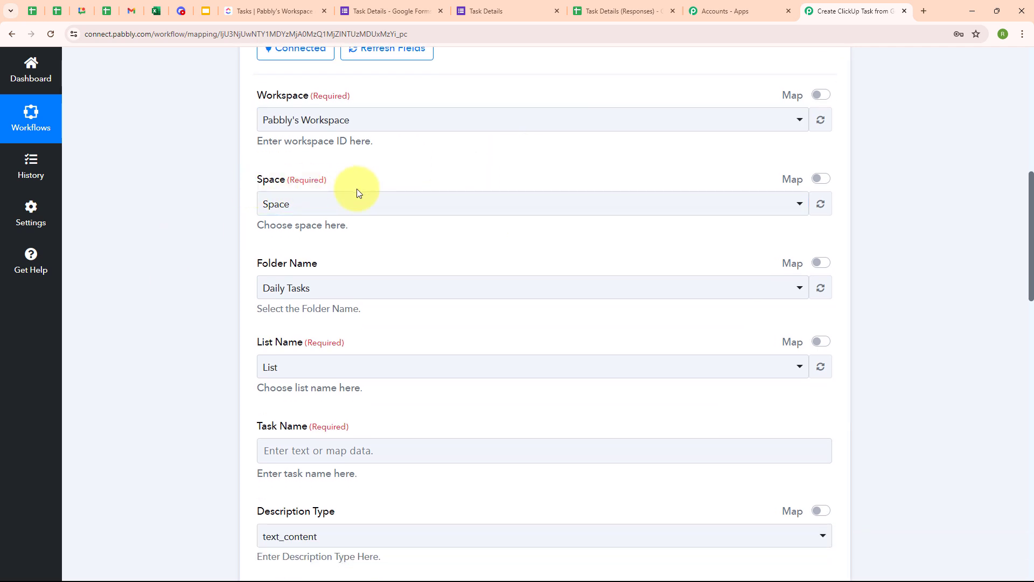
# Set the Create Task action's space to Pabbly Connect, folder to ClickUp and list to Tasks.
pyautogui.click(353, 204)
pyautogui.click(351, 293)
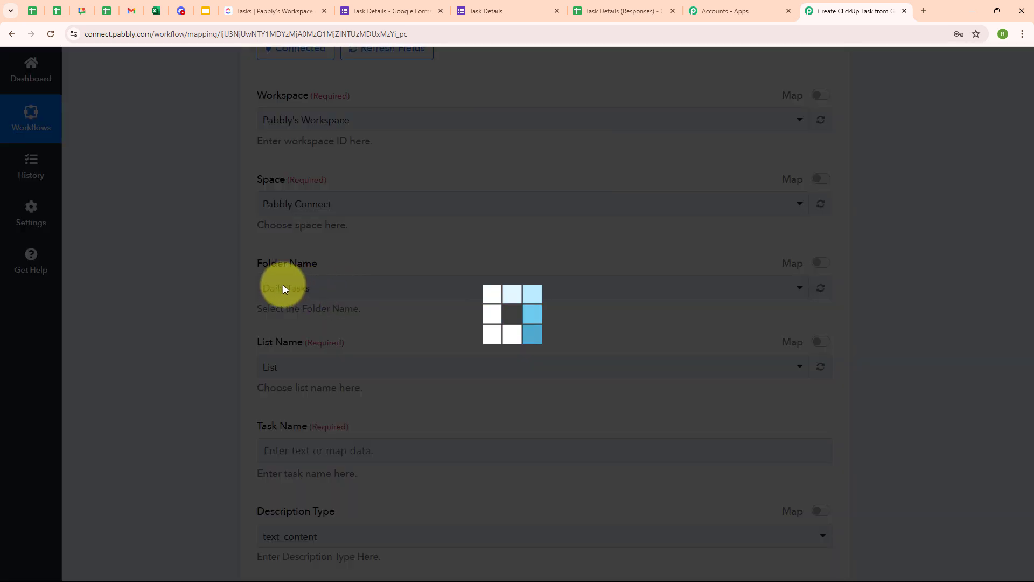
pyautogui.click(434, 288)
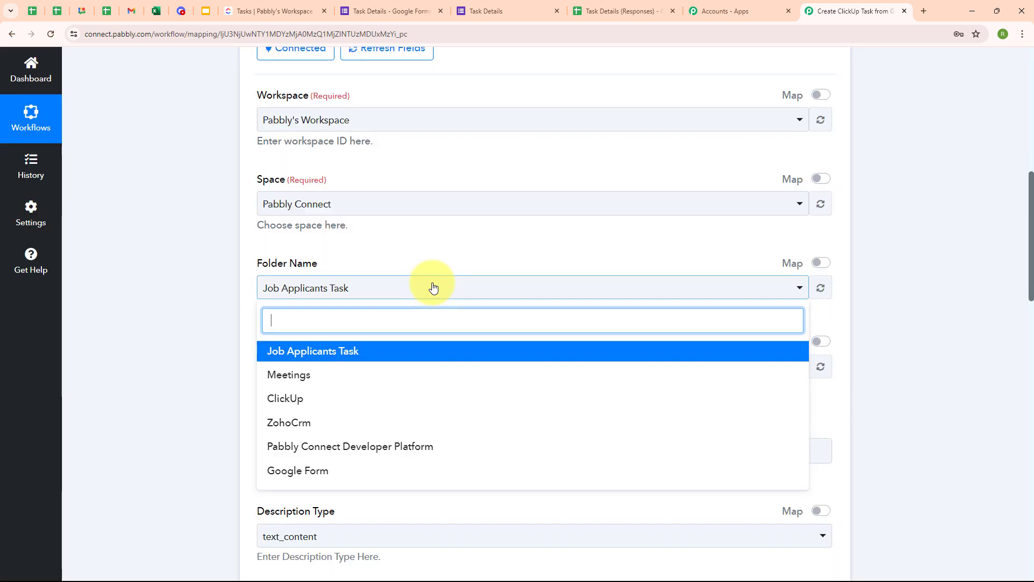
pyautogui.click(422, 399)
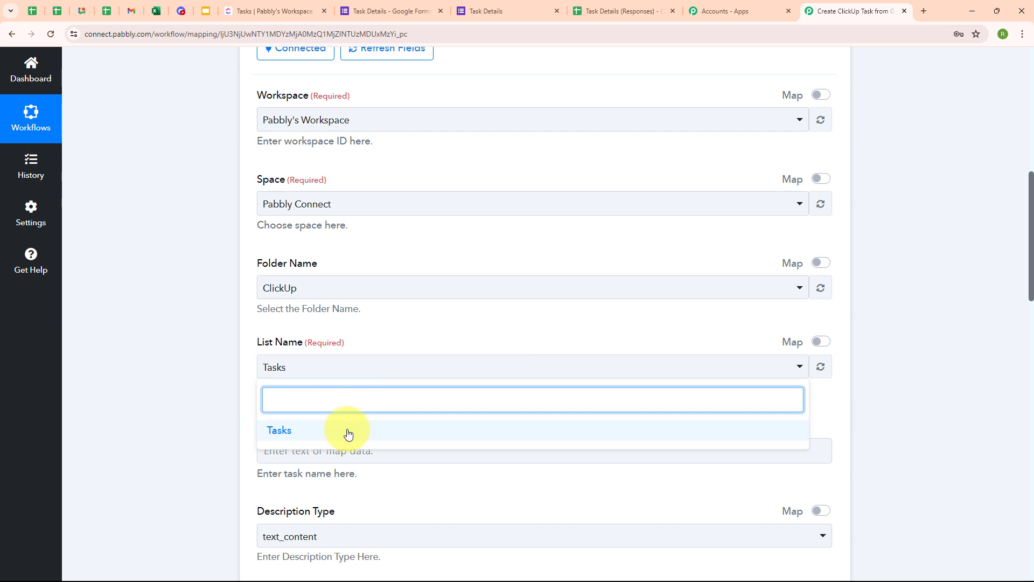
pyautogui.click(345, 430)
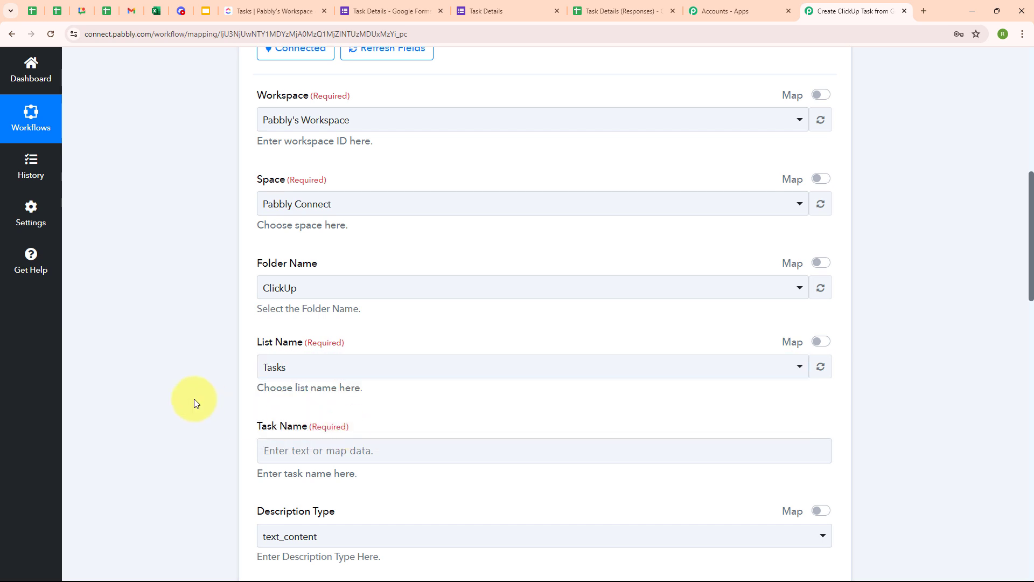
# Map the Task Title from the Google Forms response into the ClickUp task's Task Name.
pyautogui.scroll(-1, 493, 301)
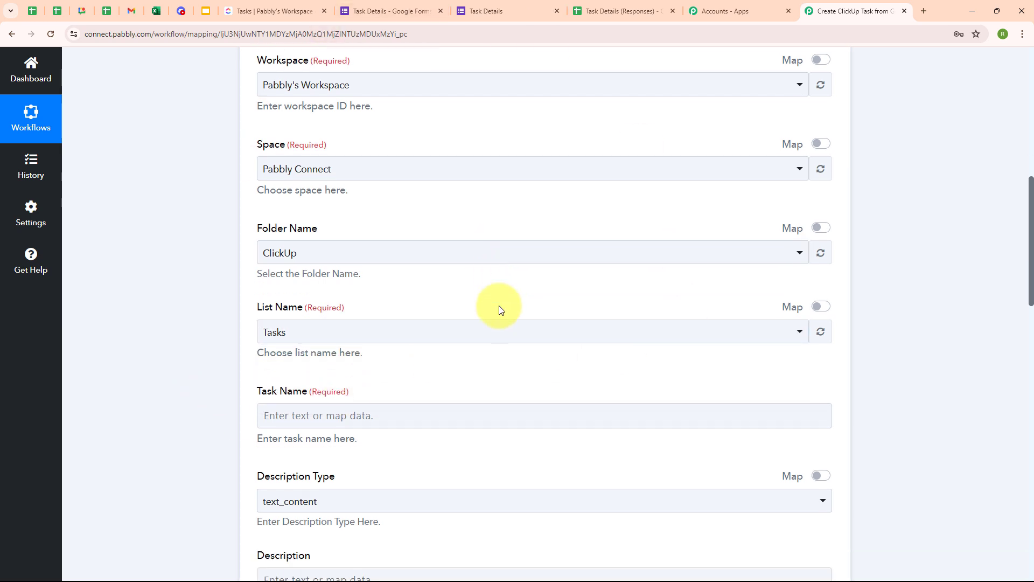
pyautogui.scroll(-5, 502, 310)
pyautogui.click(261, 118)
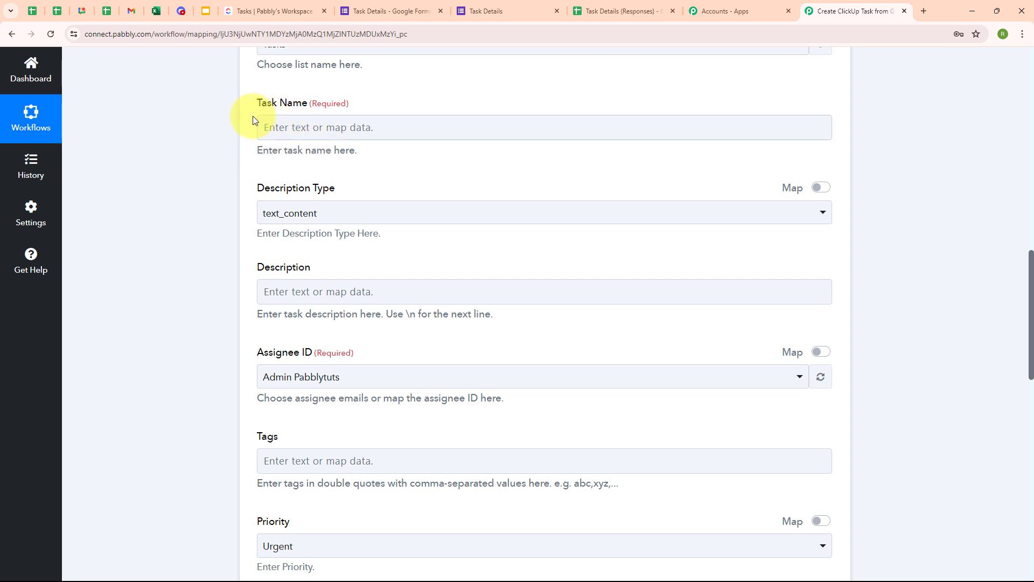
pyautogui.click(283, 130)
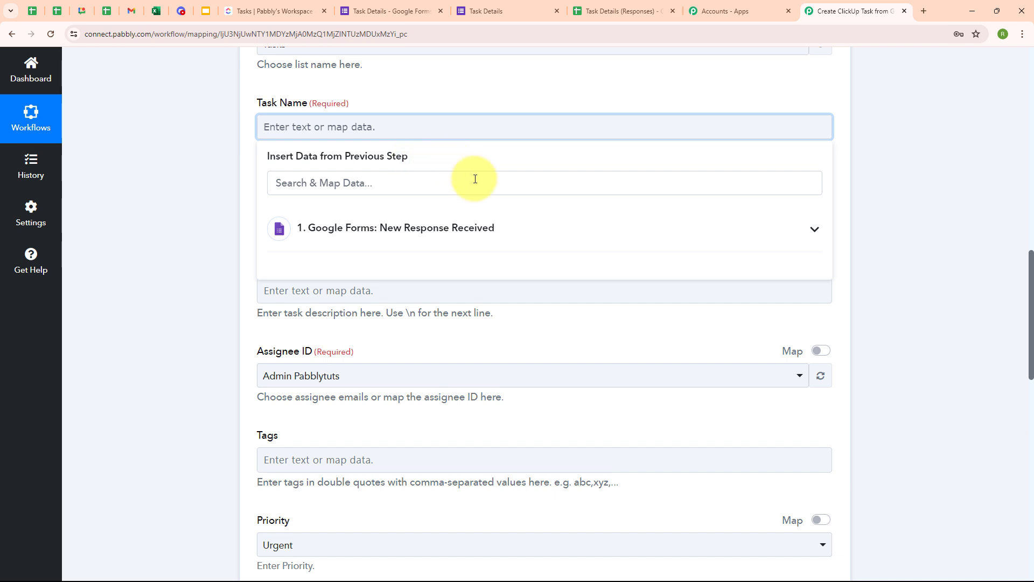
pyautogui.click(364, 245)
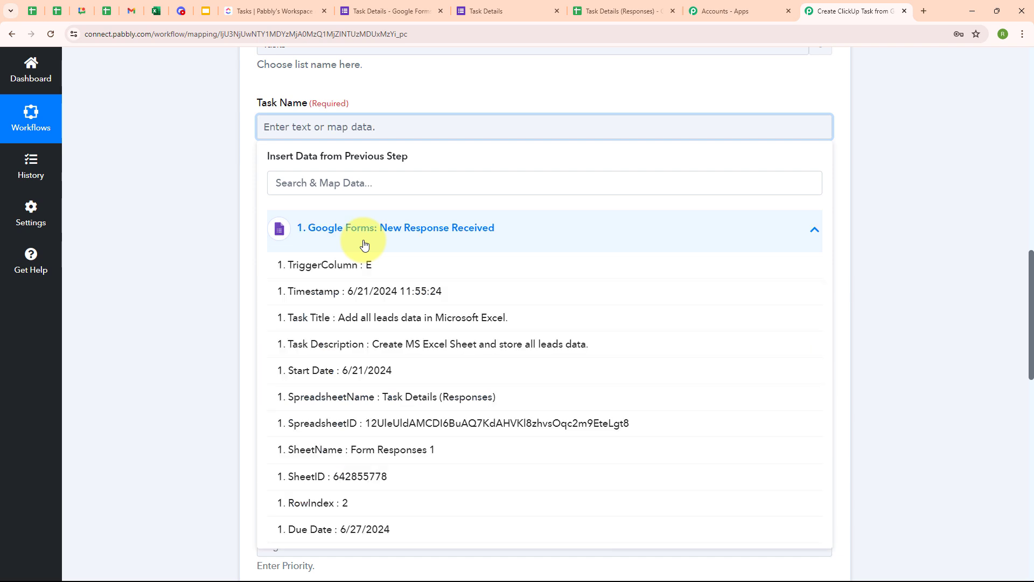
pyautogui.click(433, 323)
pyautogui.click(170, 319)
# Choose text_content as the description type and map the Google Forms response's Task Description into the Description.
pyautogui.click(326, 221)
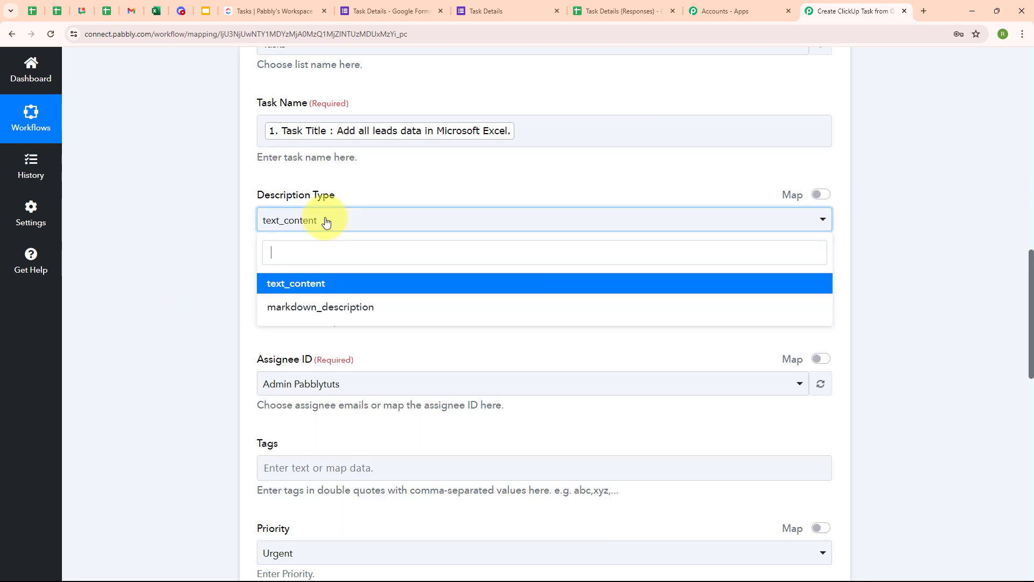
pyautogui.click(331, 285)
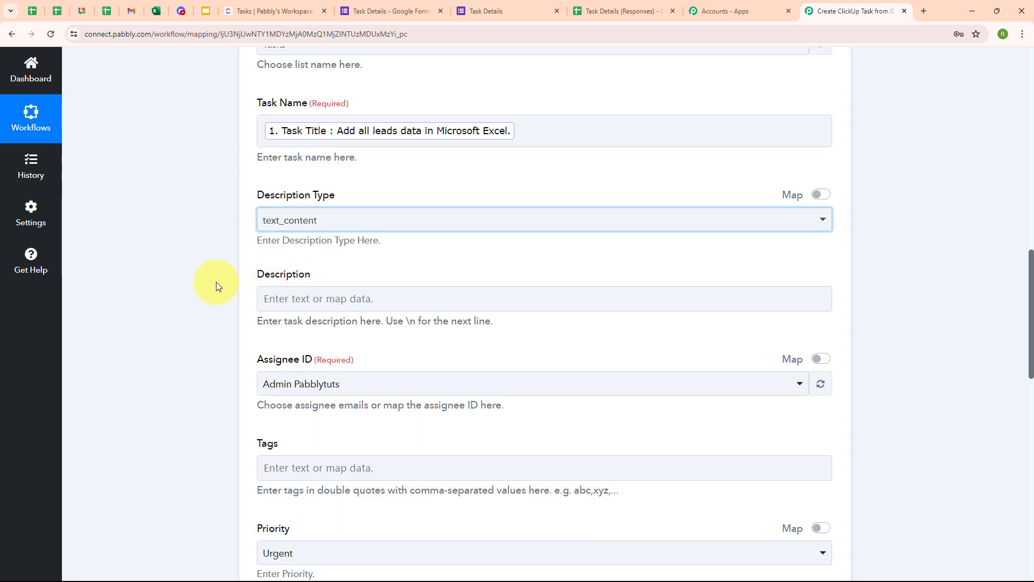
pyautogui.scroll(-3, 439, 273)
pyautogui.click(309, 128)
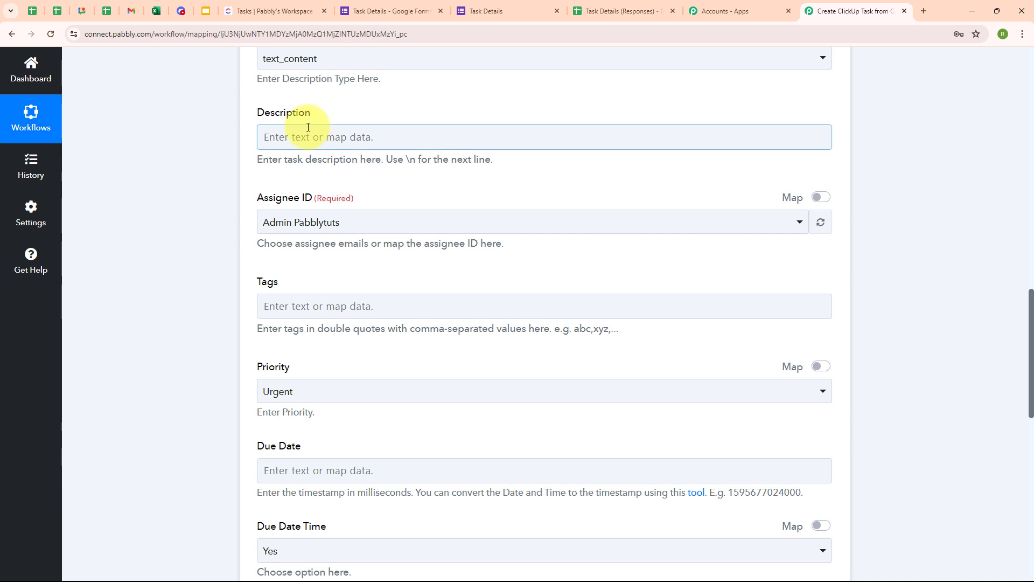
pyautogui.click(309, 136)
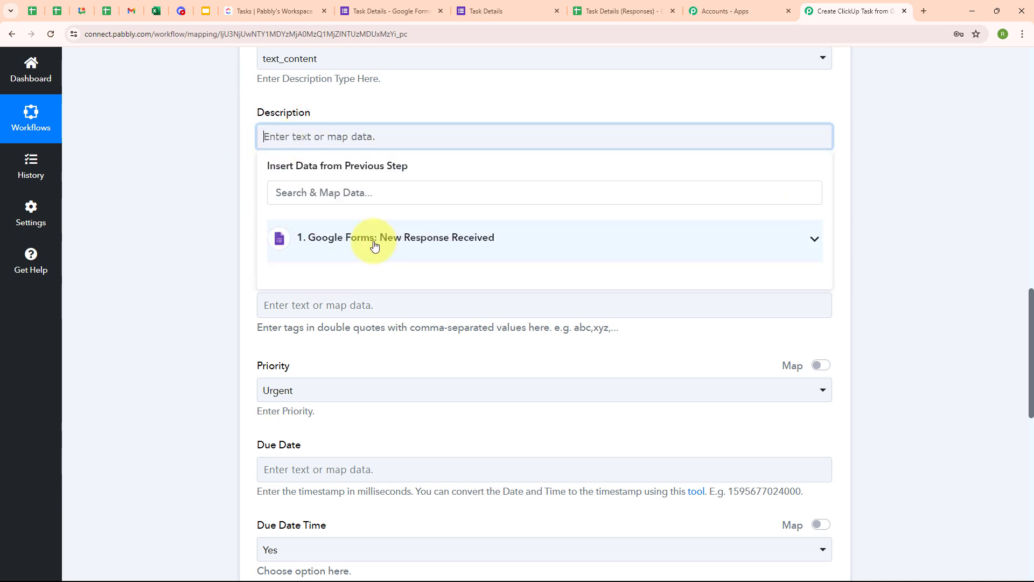
pyautogui.click(413, 245)
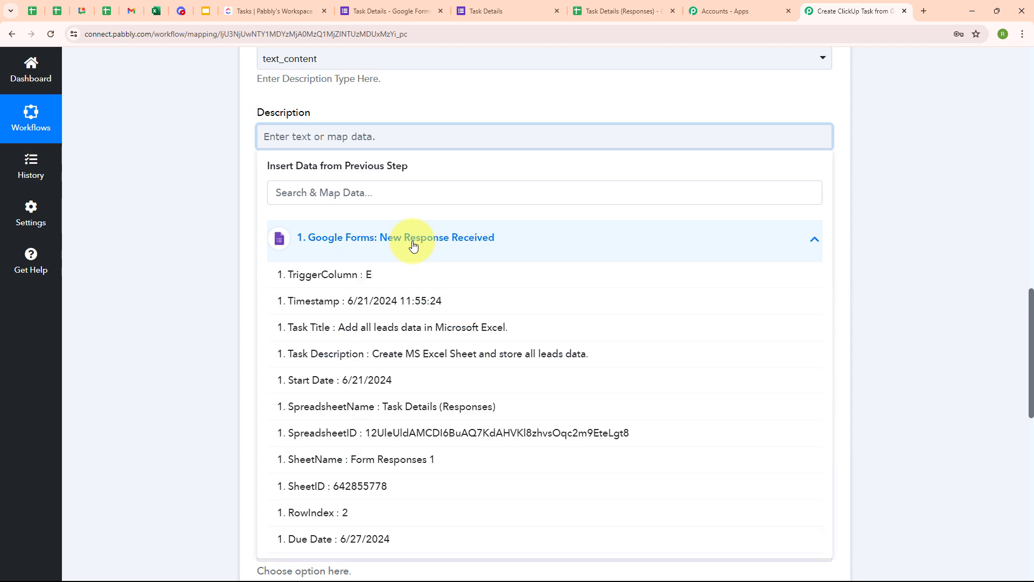
pyautogui.click(423, 353)
pyautogui.click(216, 319)
# Assign the ClickUp task to the admin account and set its priority to High.
pyautogui.scroll(-1, 539, 209)
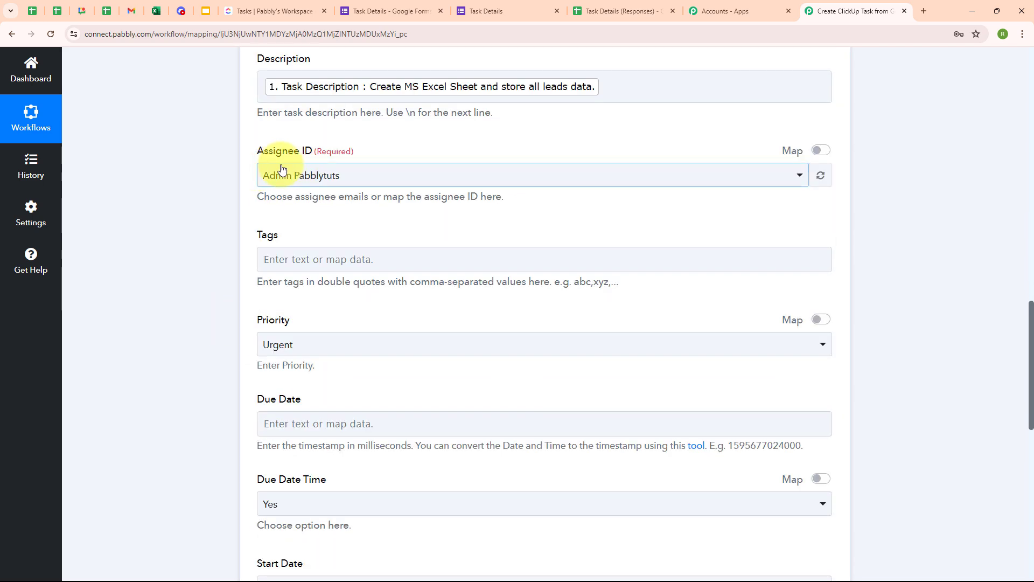
pyautogui.click(411, 183)
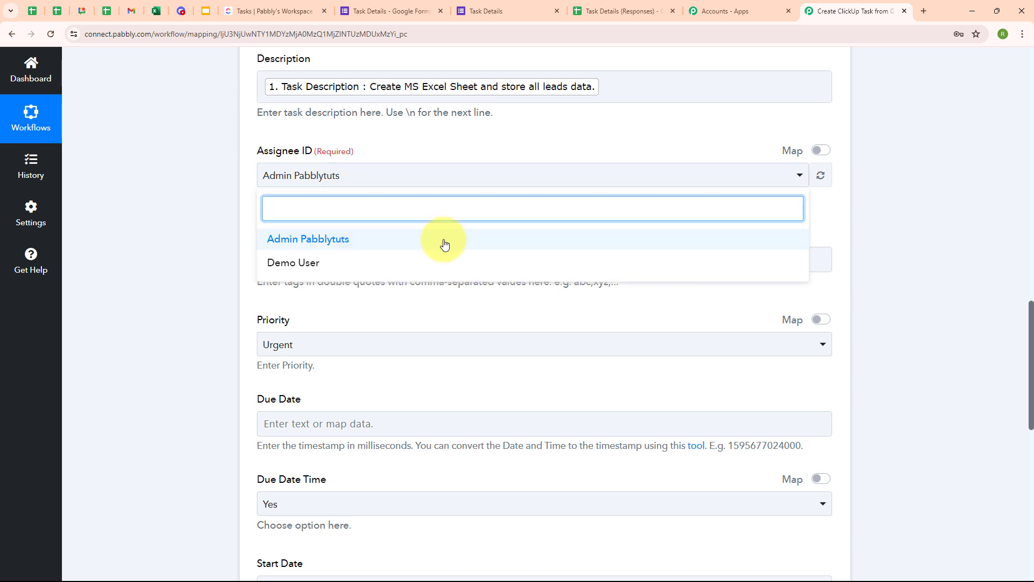
pyautogui.click(379, 244)
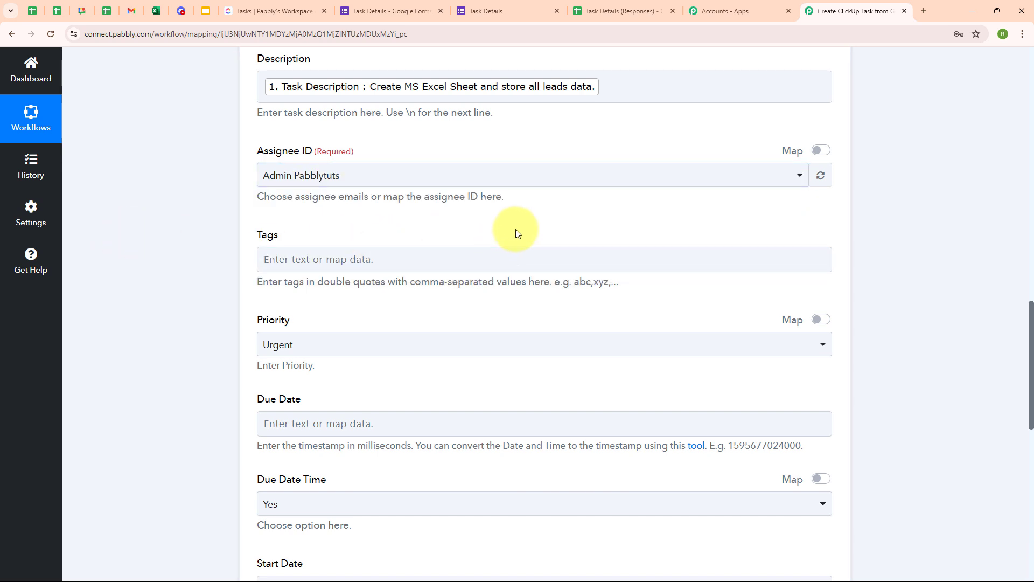
pyautogui.scroll(-2, 517, 225)
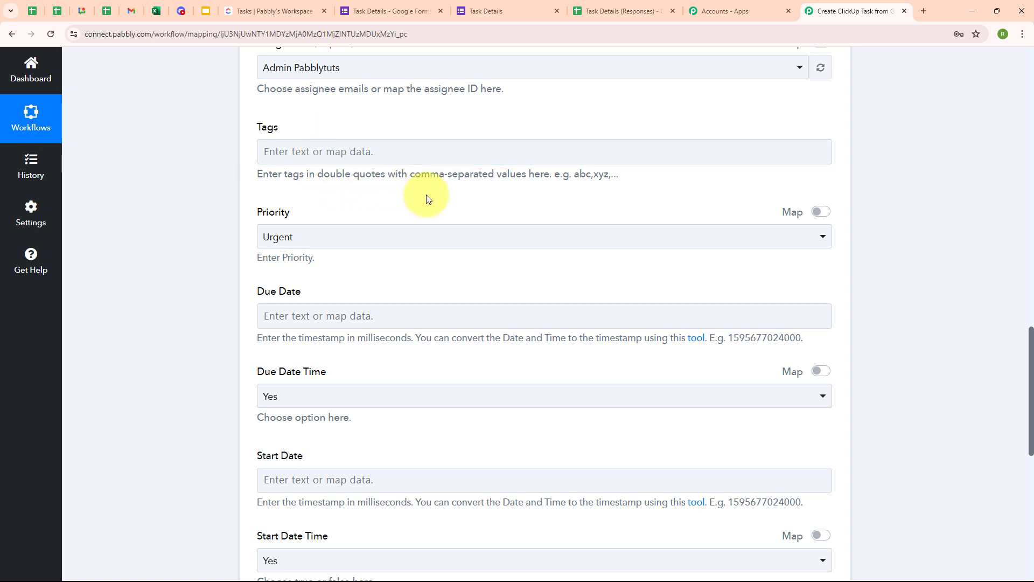
pyautogui.scroll(-1, 358, 187)
pyautogui.click(377, 188)
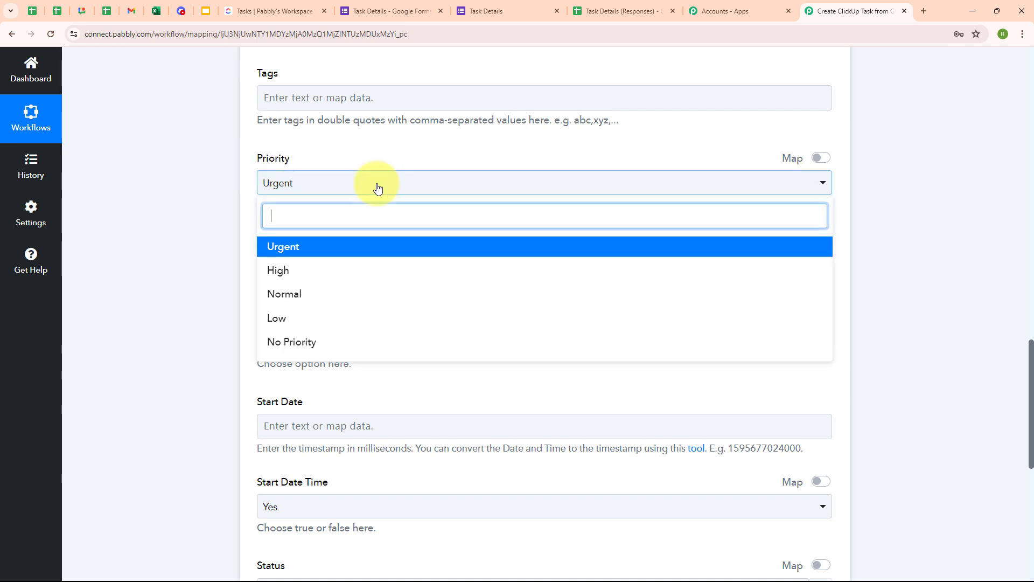
pyautogui.click(381, 273)
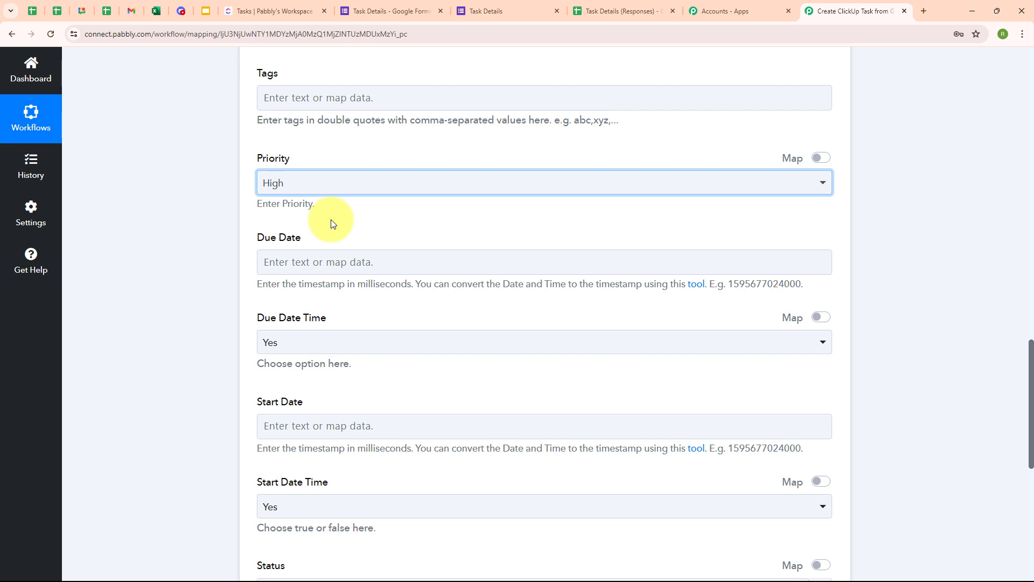
# Check the Due Date in the Google Forms response and insert a Date/Time Formatter (Pabbly) action before the ClickUp step.
pyautogui.scroll(-1, 431, 224)
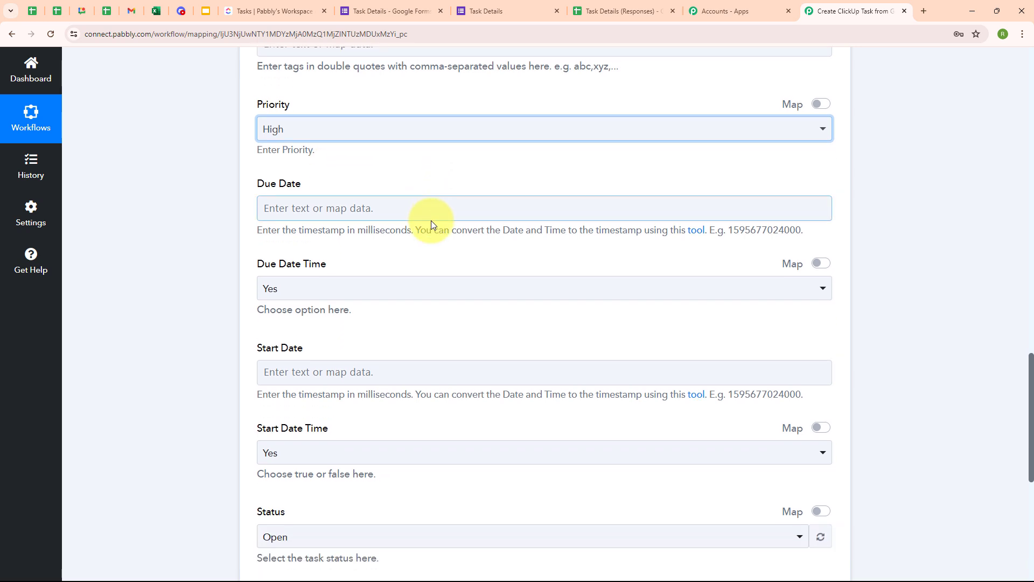
pyautogui.click(325, 191)
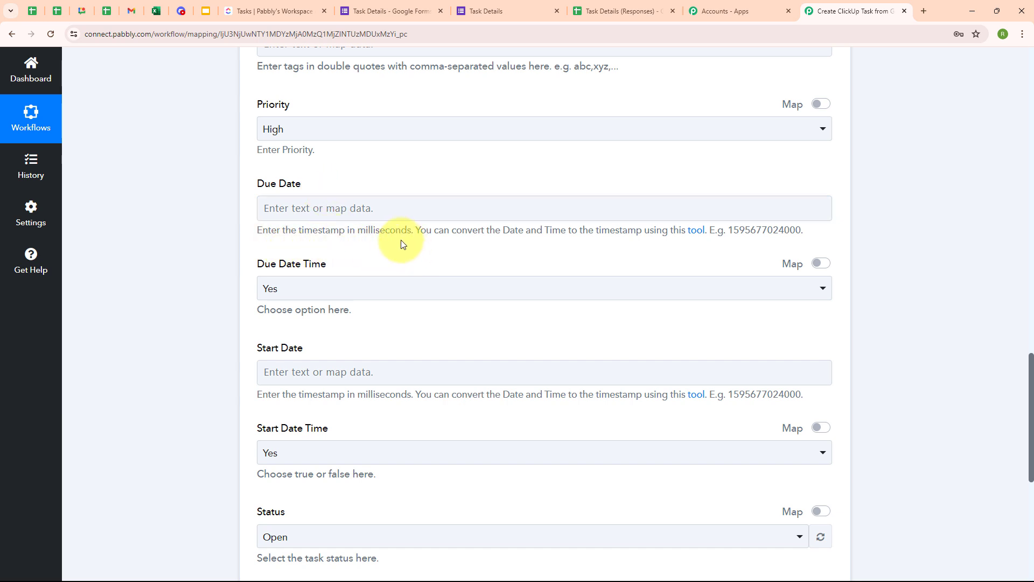
pyautogui.scroll(20, 686, 141)
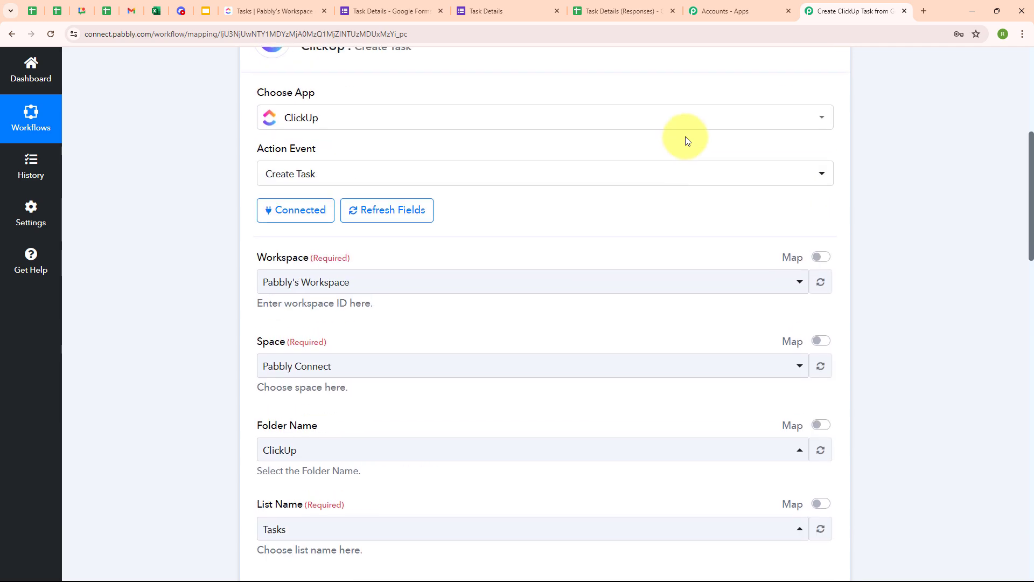
pyautogui.scroll(-14, 754, 216)
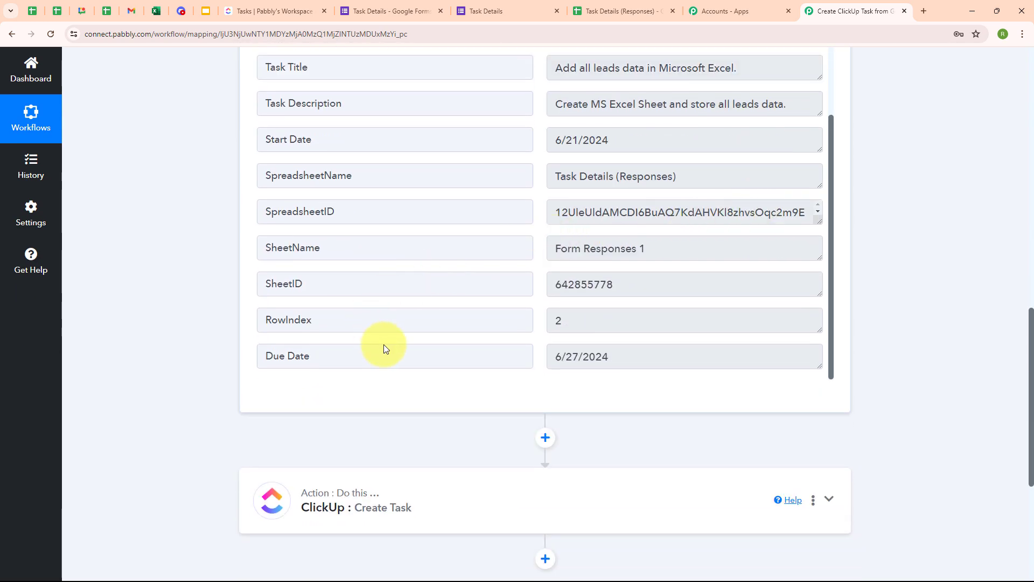
pyautogui.moveTo(554, 356); pyautogui.dragTo(616, 359)
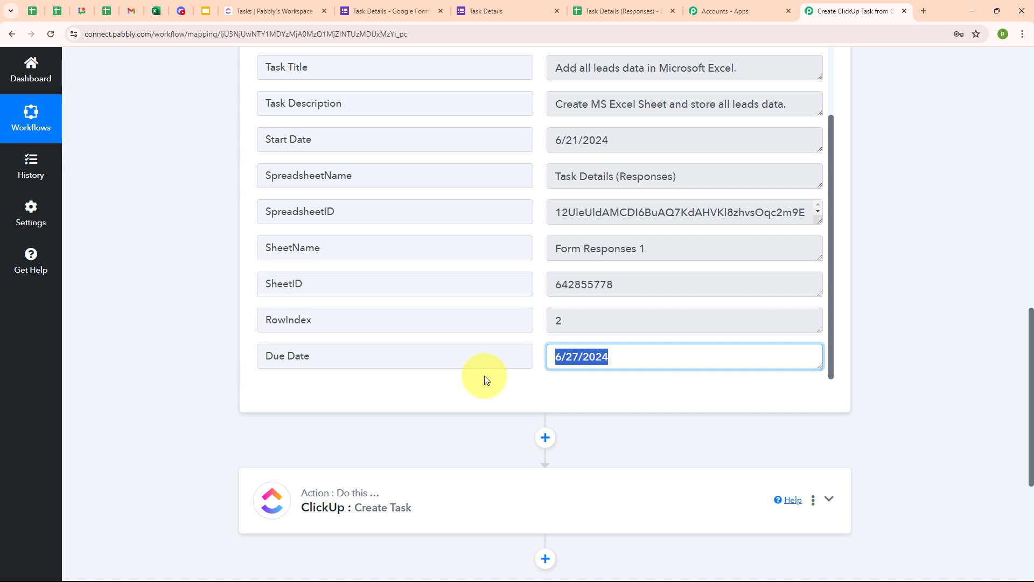
pyautogui.click(545, 439)
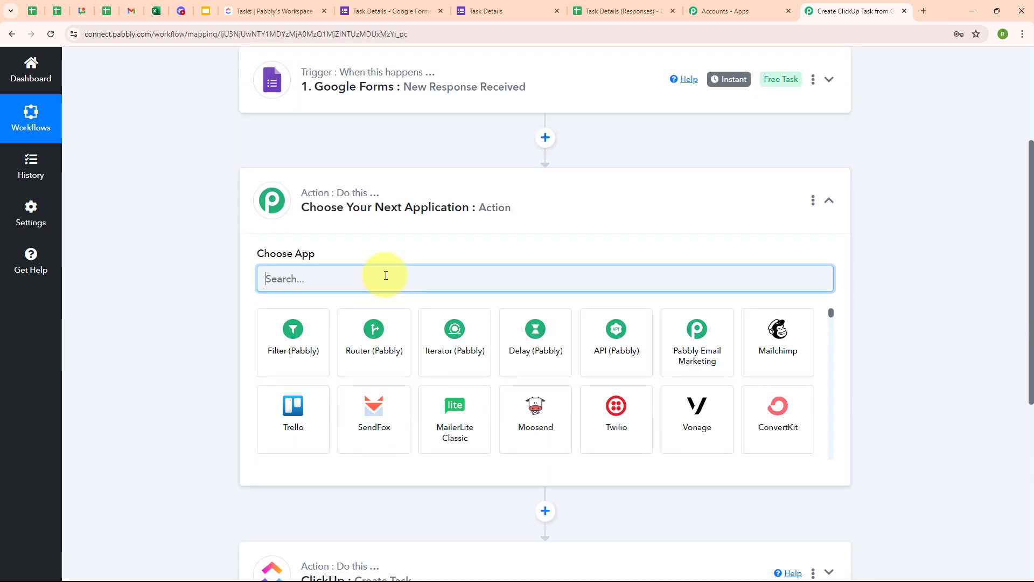
pyautogui.write('date')
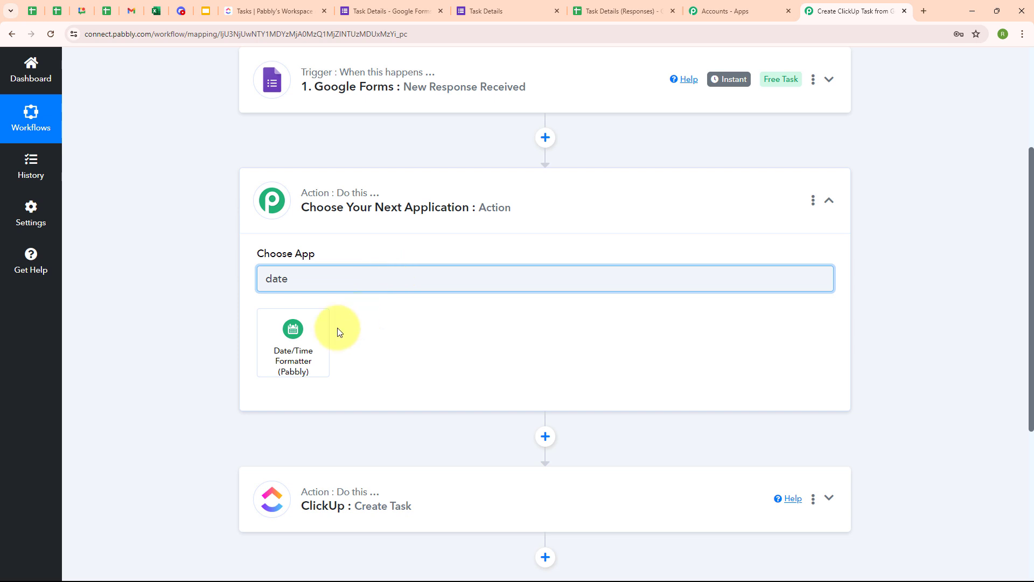
pyautogui.click(295, 337)
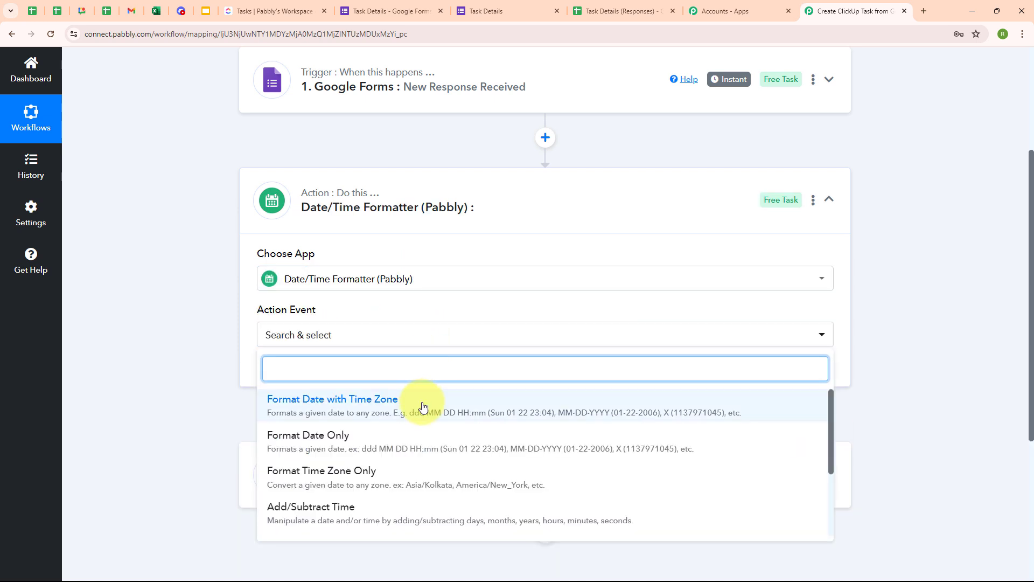
# Choose Format Date with Time Zone as the Date/Time Formatter's action event and connect it.
pyautogui.click(423, 407)
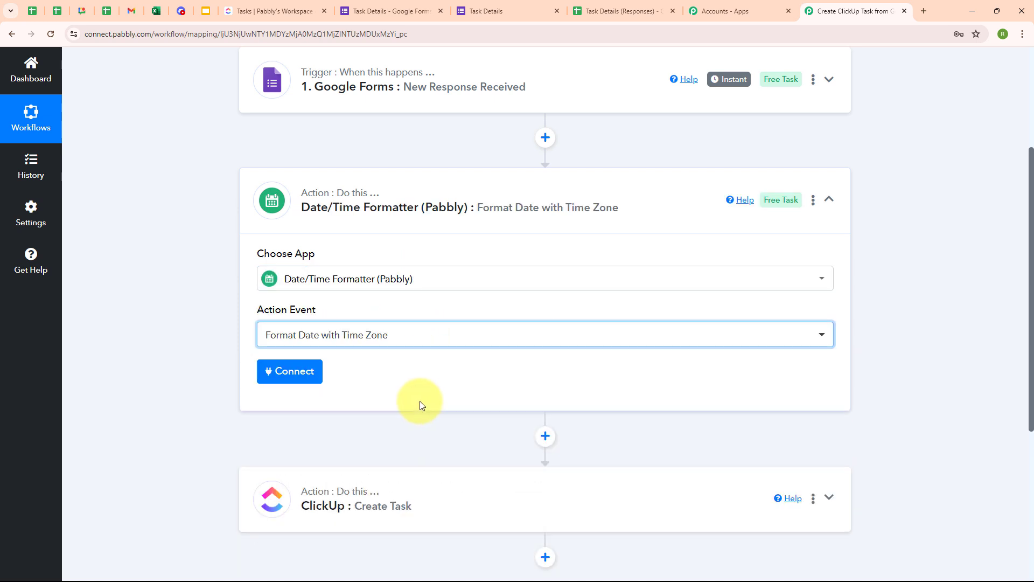
pyautogui.click(418, 338)
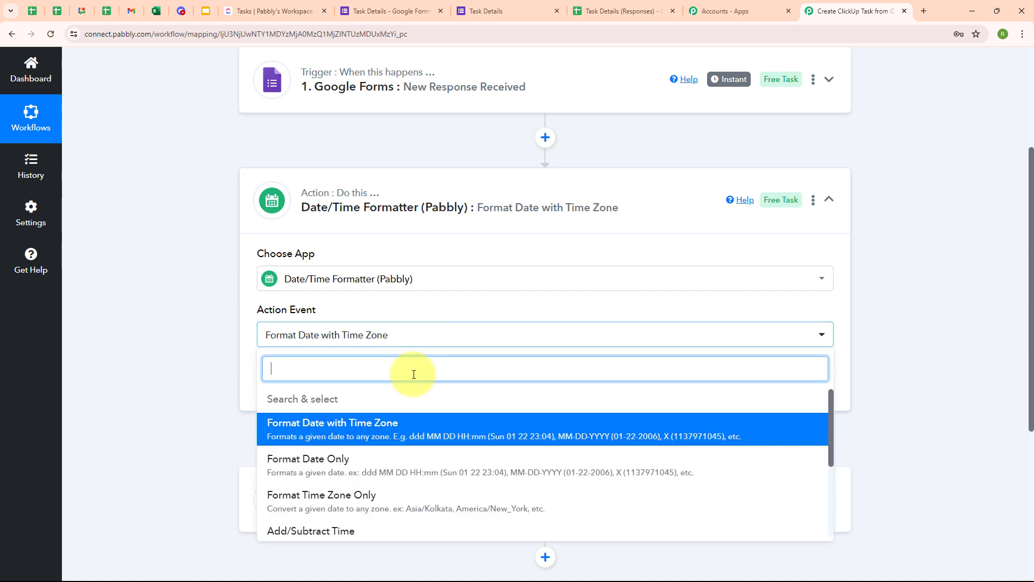
pyautogui.scroll(-2, 466, 468)
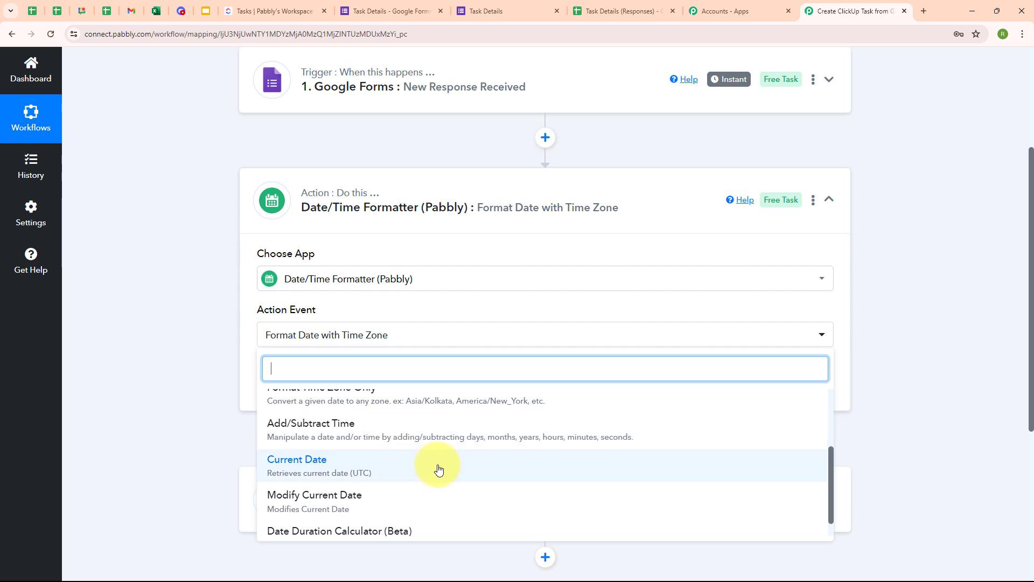
pyautogui.scroll(-1, 437, 467)
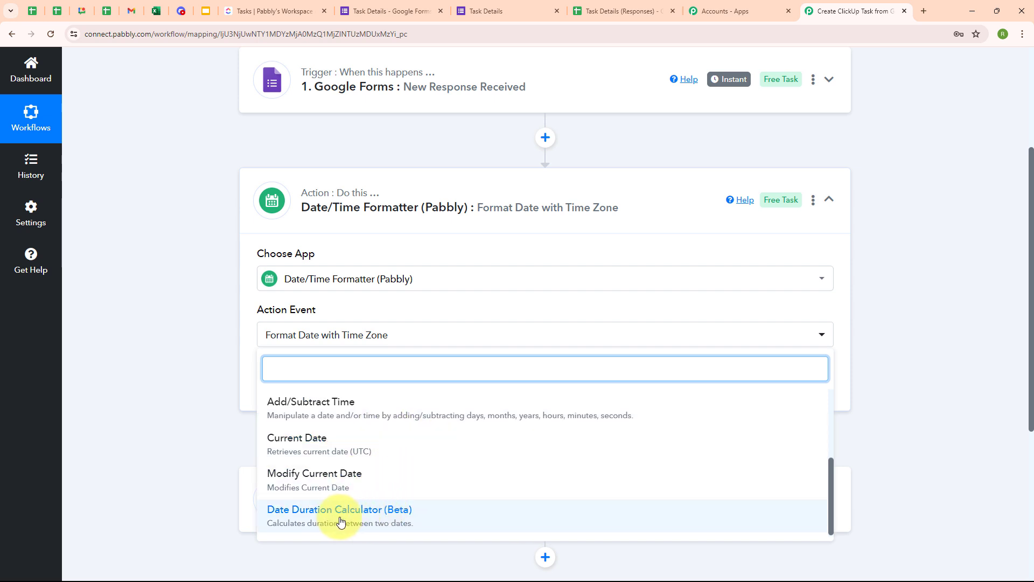
pyautogui.click(127, 393)
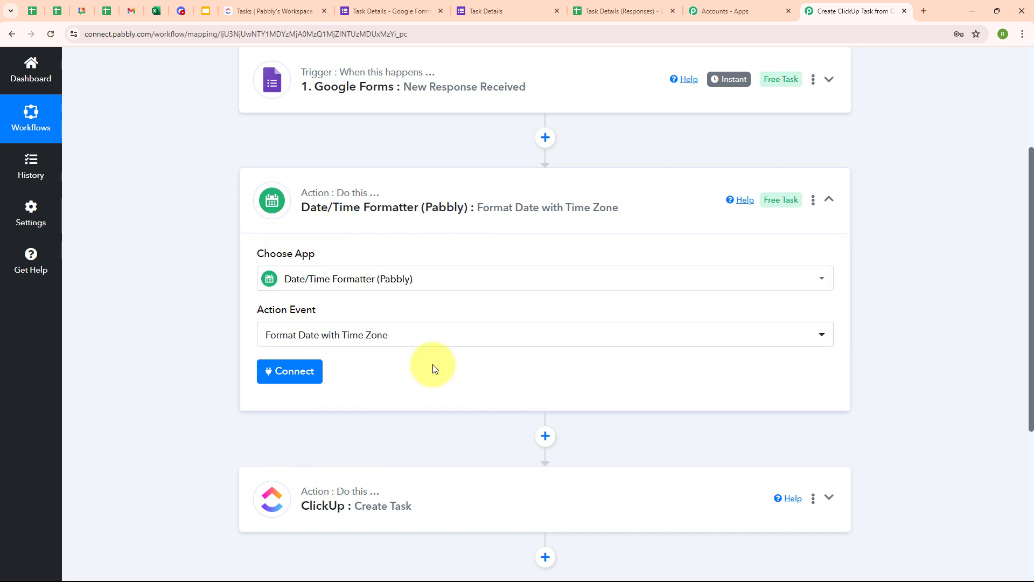
pyautogui.click(280, 378)
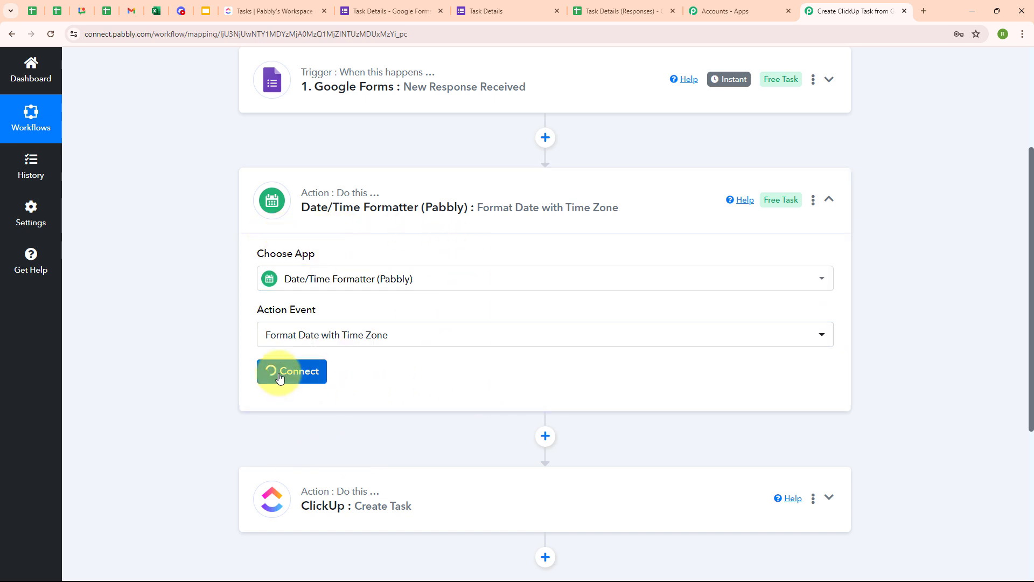
# Map the Start Date from the Google Forms response into the Date/Time Formatter's Date.
pyautogui.scroll(-4, 277, 411)
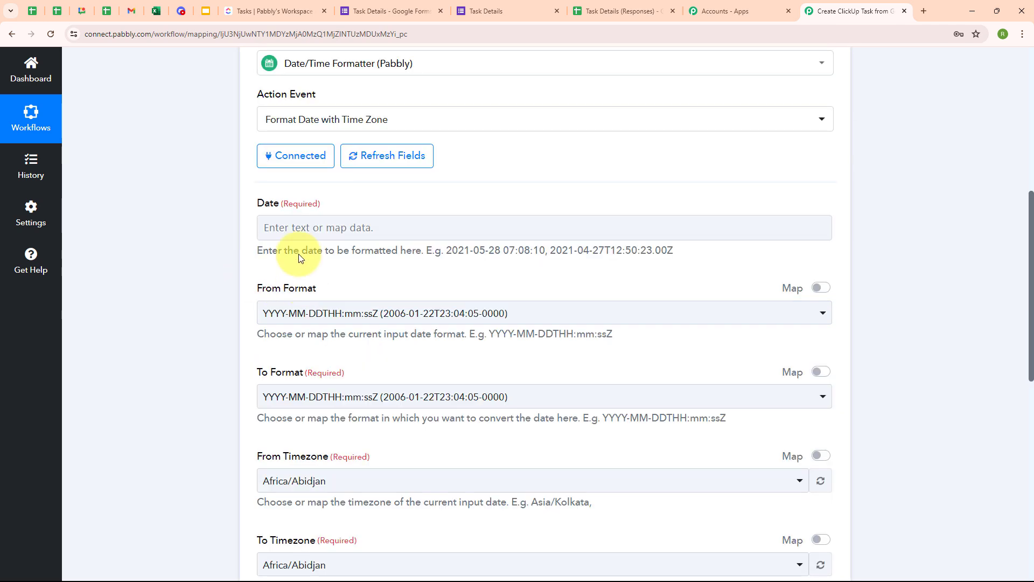
pyautogui.click(275, 223)
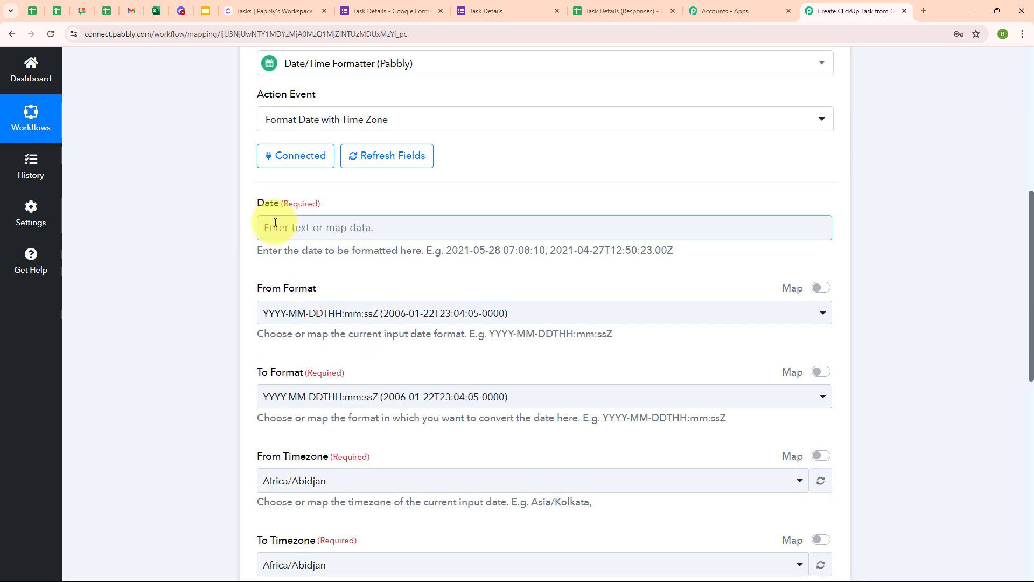
pyautogui.click(291, 231)
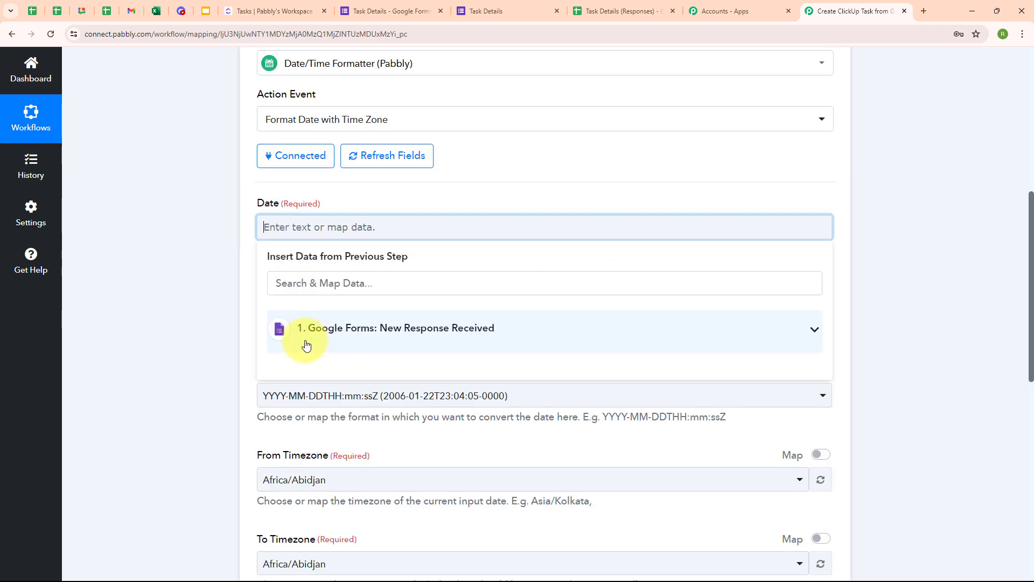
pyautogui.click(302, 345)
pyautogui.click(341, 480)
pyautogui.click(200, 470)
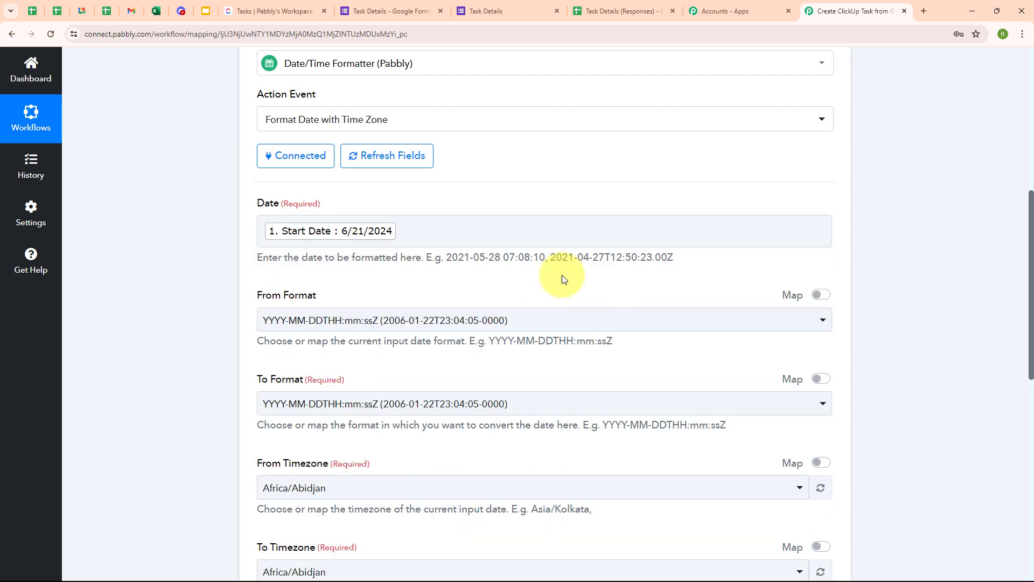
pyautogui.scroll(-1, 526, 283)
pyautogui.scroll(-1, 525, 283)
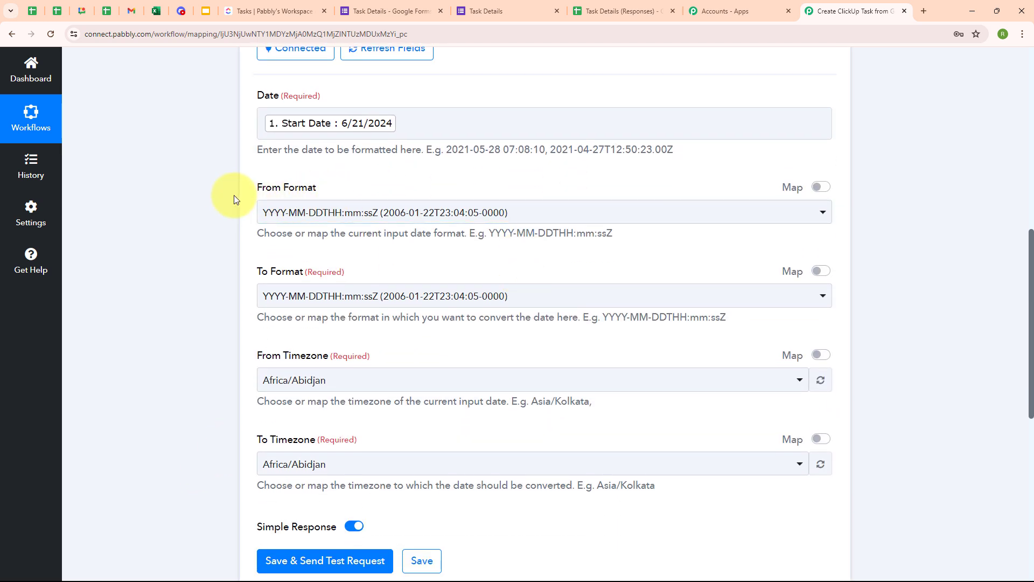
pyautogui.click(351, 213)
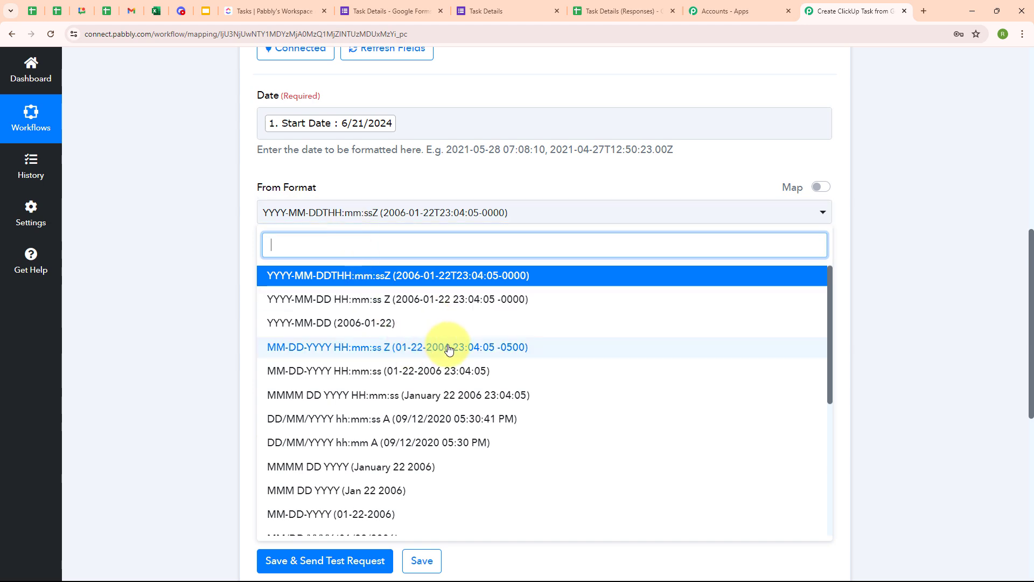
pyautogui.scroll(-3, 446, 347)
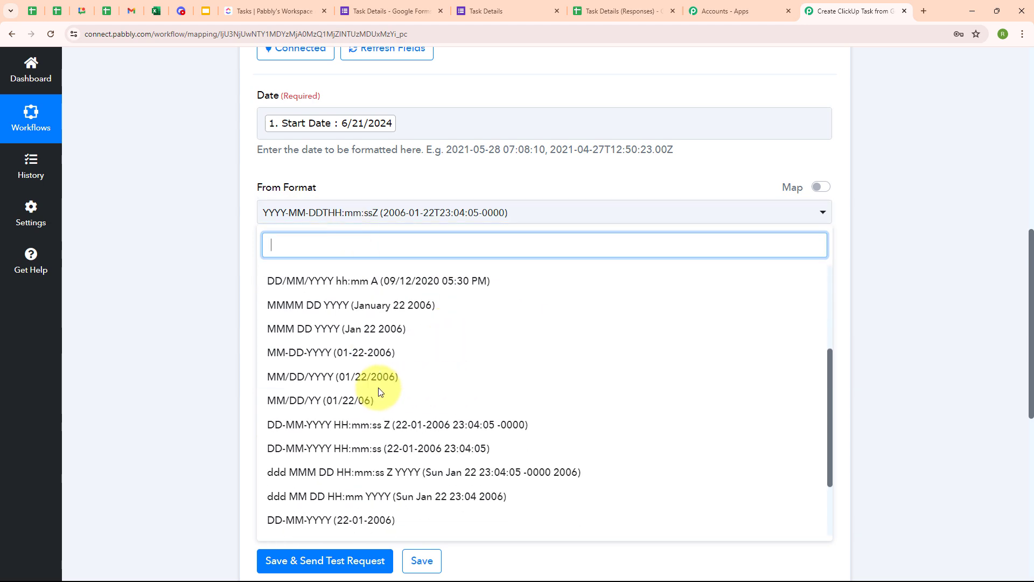
pyautogui.click(304, 377)
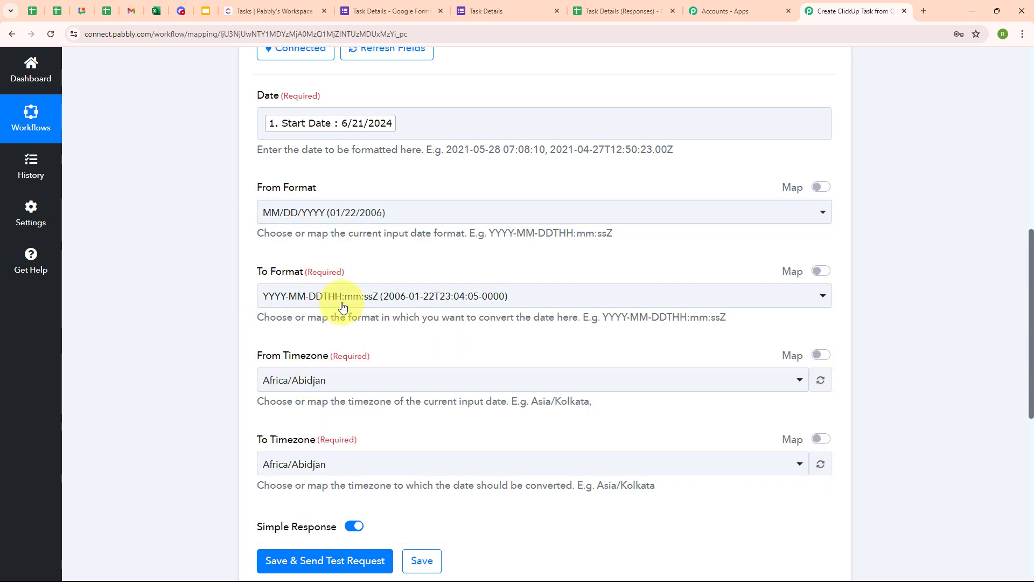
pyautogui.click(277, 296)
pyautogui.scroll(-1, 426, 357)
pyautogui.scroll(-5, 427, 358)
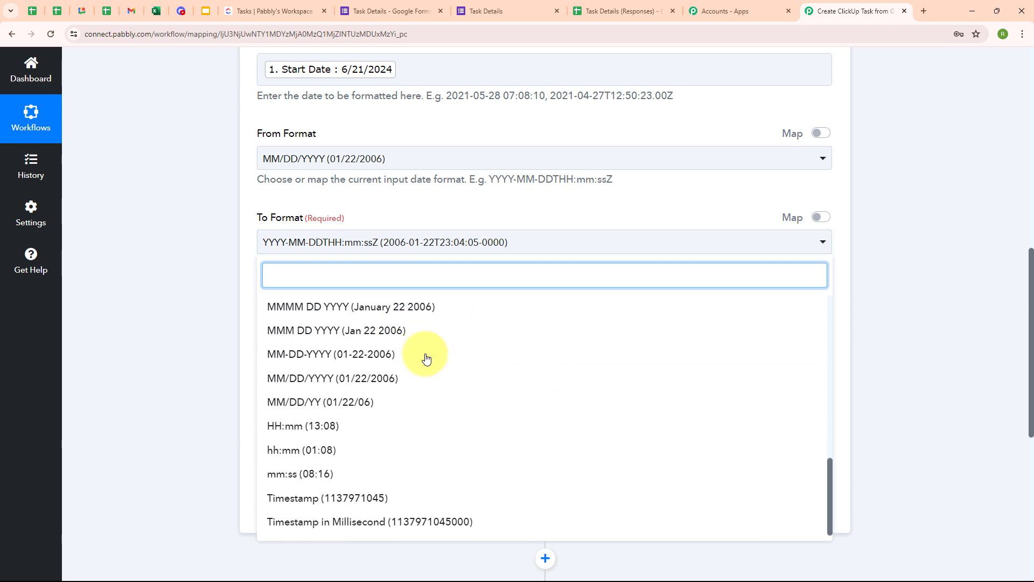
pyautogui.click(438, 520)
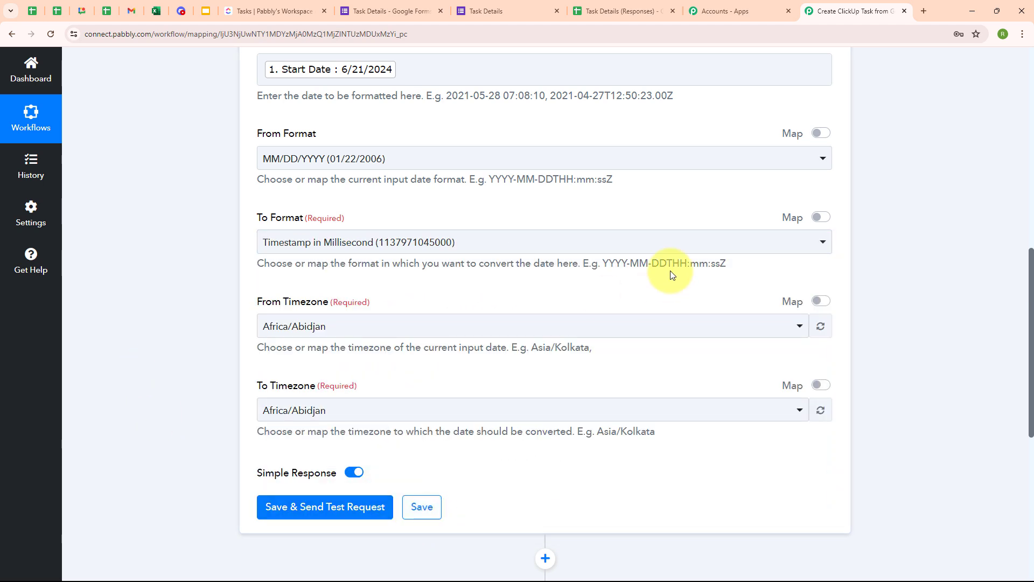
# Set both the source and target time zones of the date conversion to Etc/UTC.
pyautogui.scroll(-2, 670, 404)
pyautogui.click(386, 218)
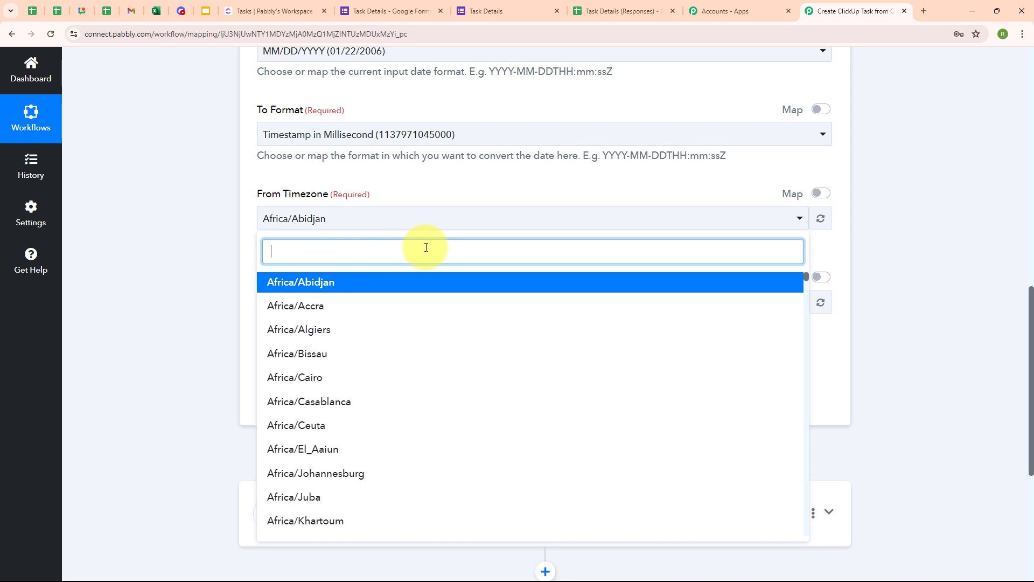
pyautogui.write('tc')
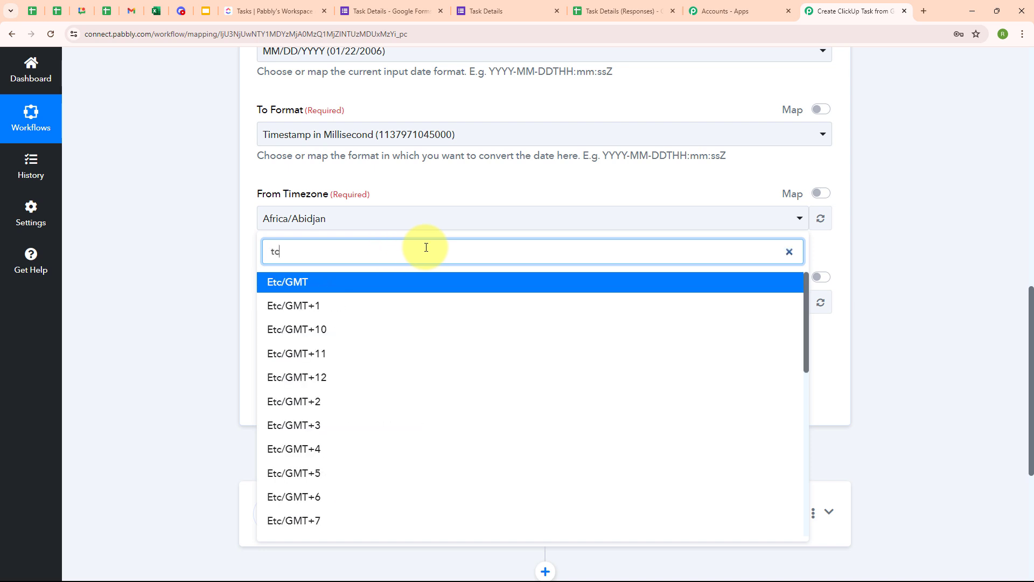
pyautogui.press('BackSpace')
pyautogui.press('BackSpace')
pyautogui.write('utc')
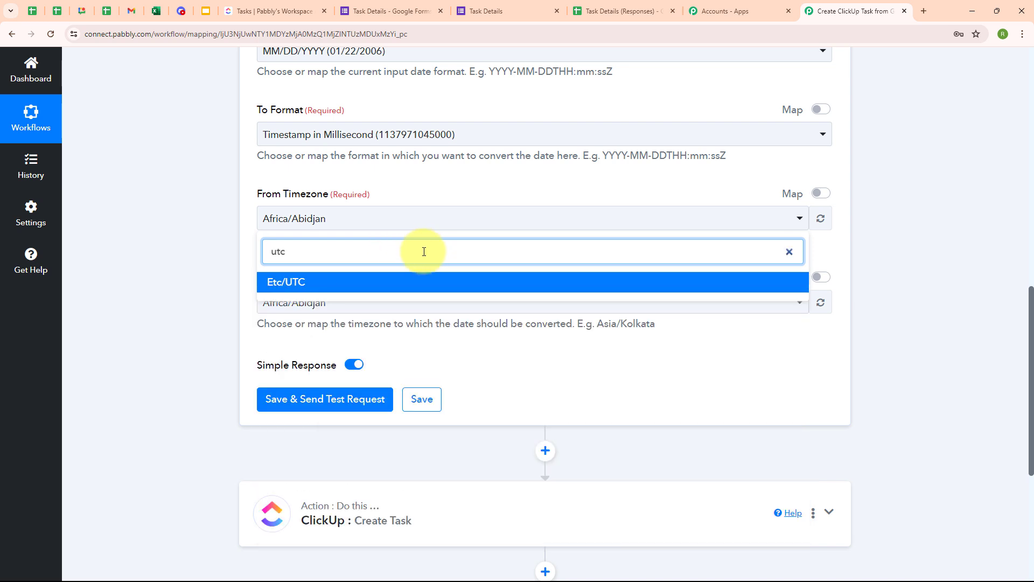
pyautogui.click(427, 281)
pyautogui.click(409, 303)
pyautogui.write('utc')
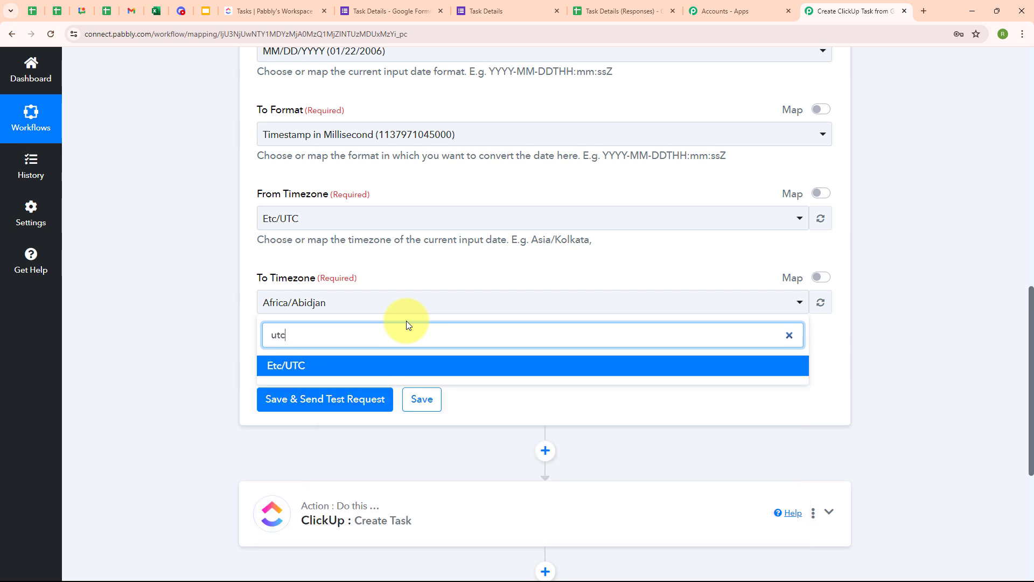
pyautogui.click(503, 371)
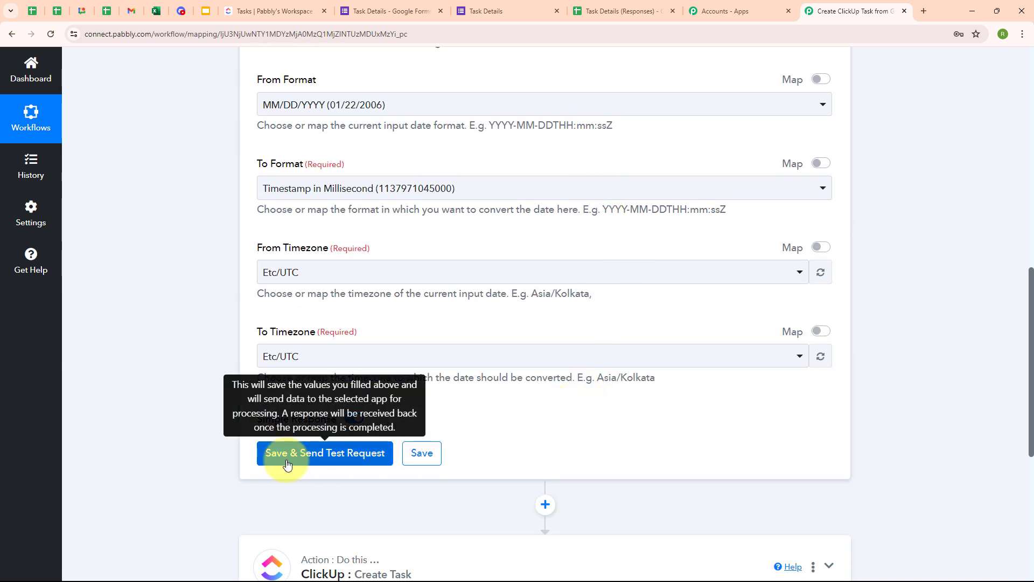
# Save the Start Date formatter, send a test request and check the converted result in its response.
pyautogui.click(287, 462)
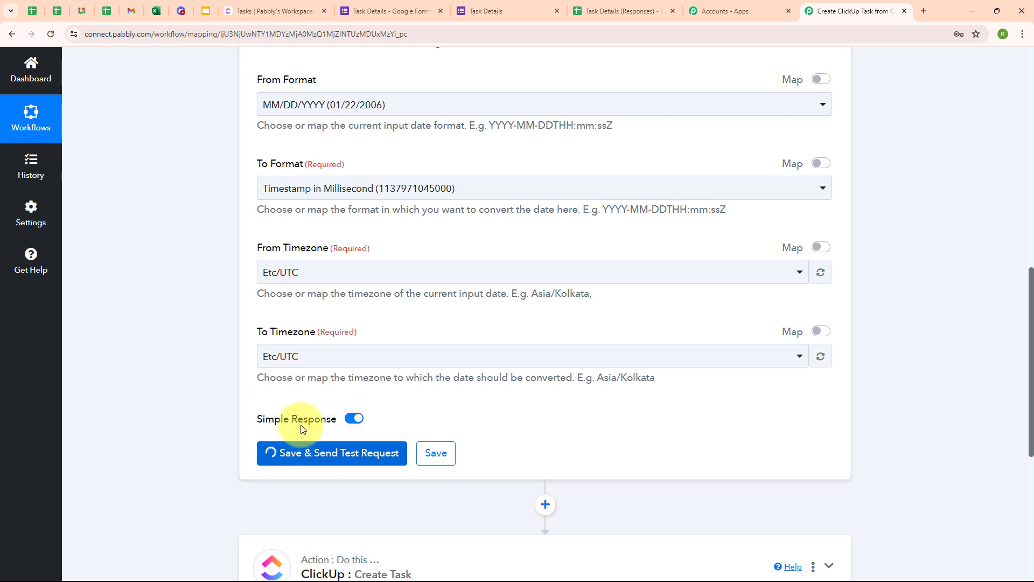
pyautogui.scroll(-3, 658, 387)
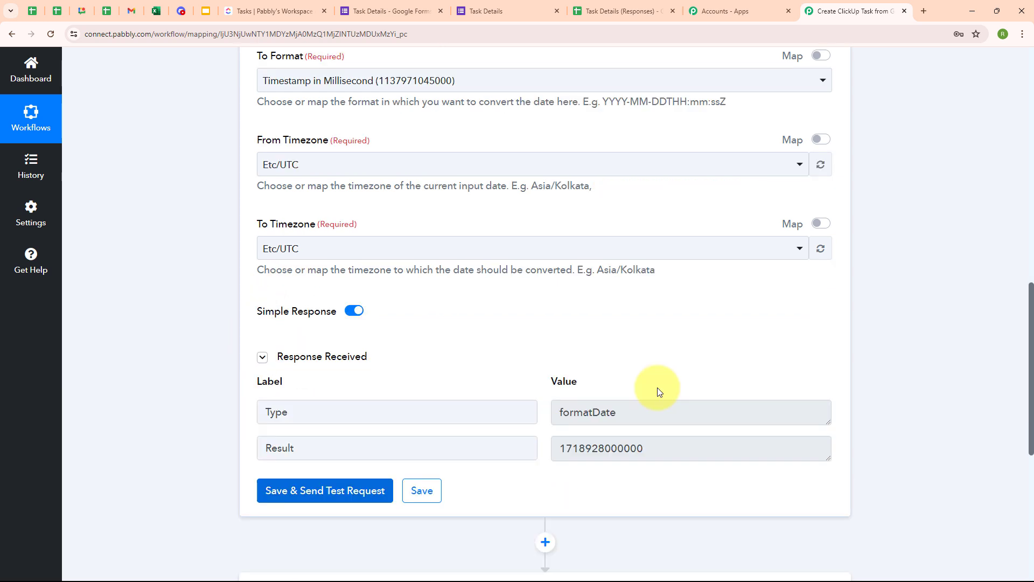
pyautogui.moveTo(559, 396); pyautogui.dragTo(654, 404)
pyautogui.click(624, 430)
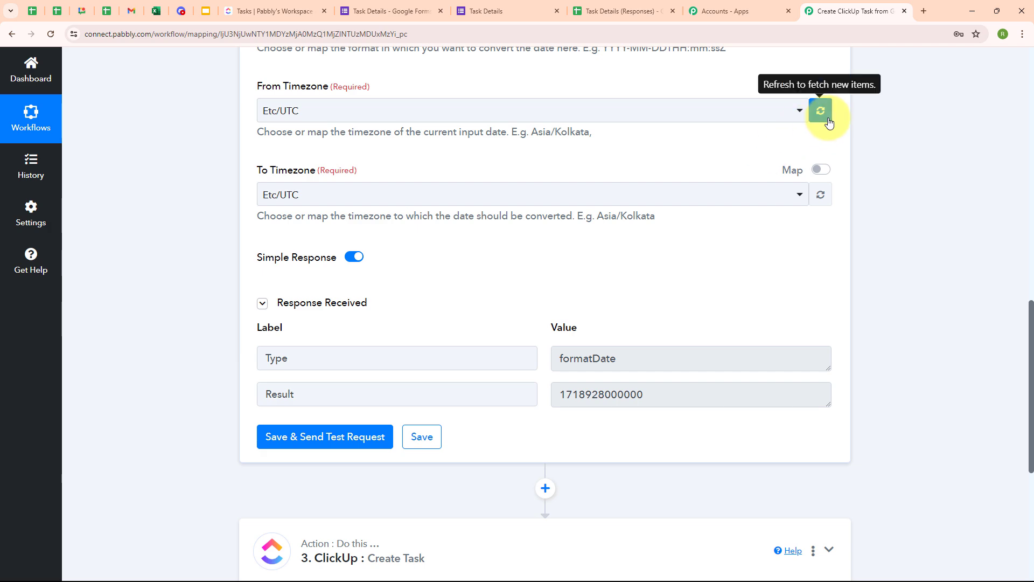
# Clone the Start Date's Date/Time Formatter step and collapse the original.
pyautogui.scroll(5, 830, 116)
pyautogui.scroll(5, 830, 115)
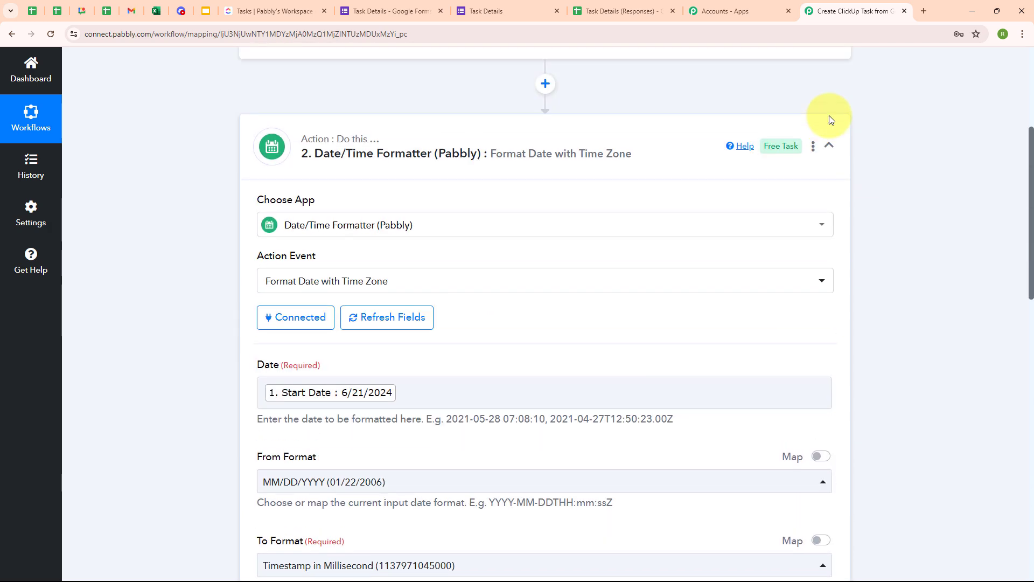
pyautogui.click(814, 146)
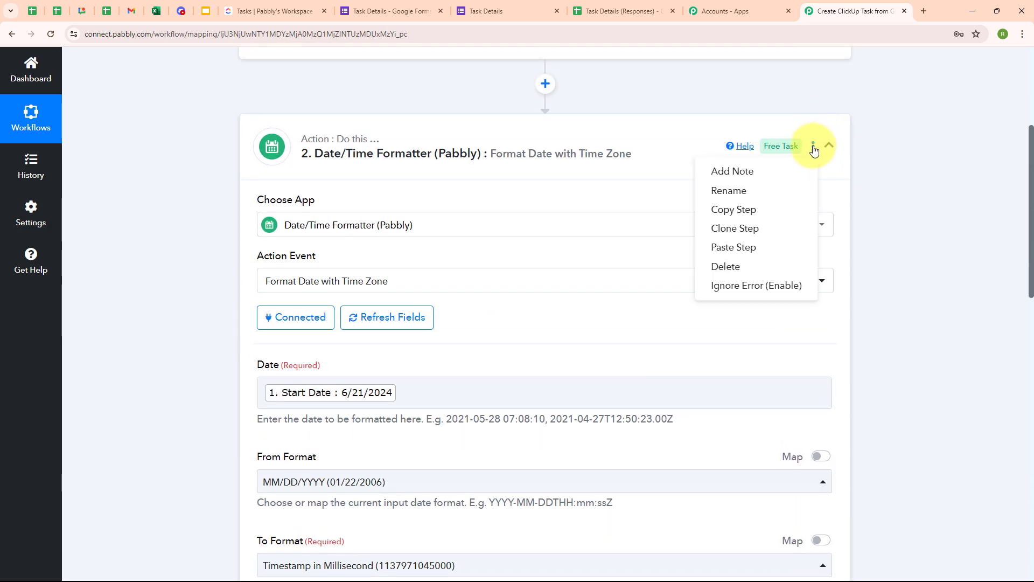
pyautogui.click(743, 230)
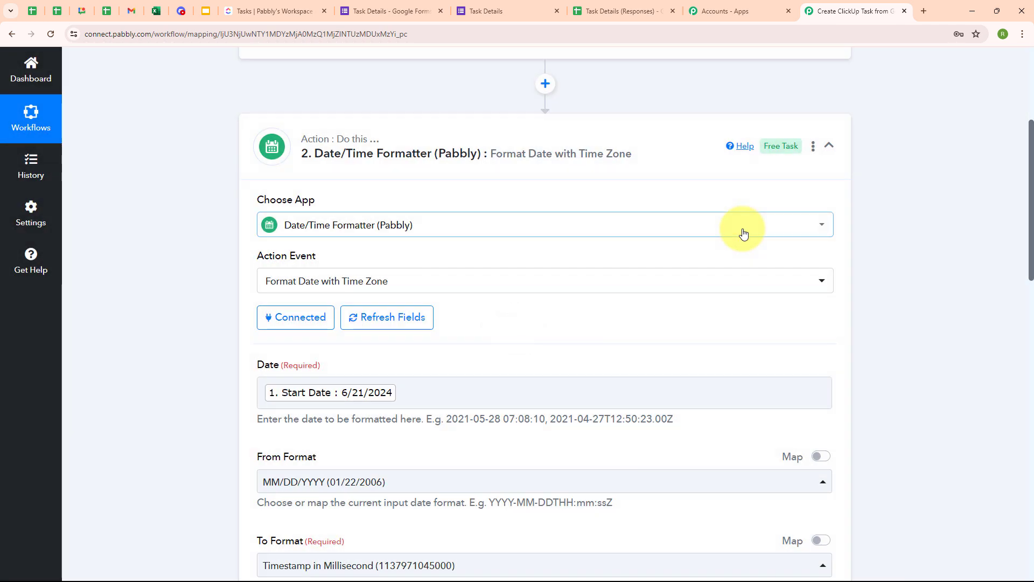
pyautogui.click(829, 147)
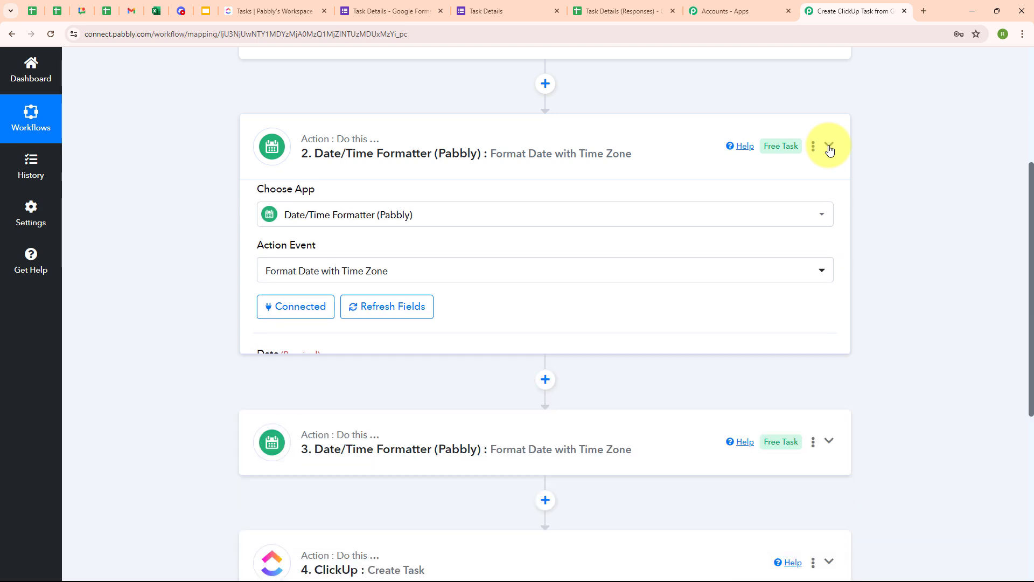
pyautogui.scroll(1, 828, 148)
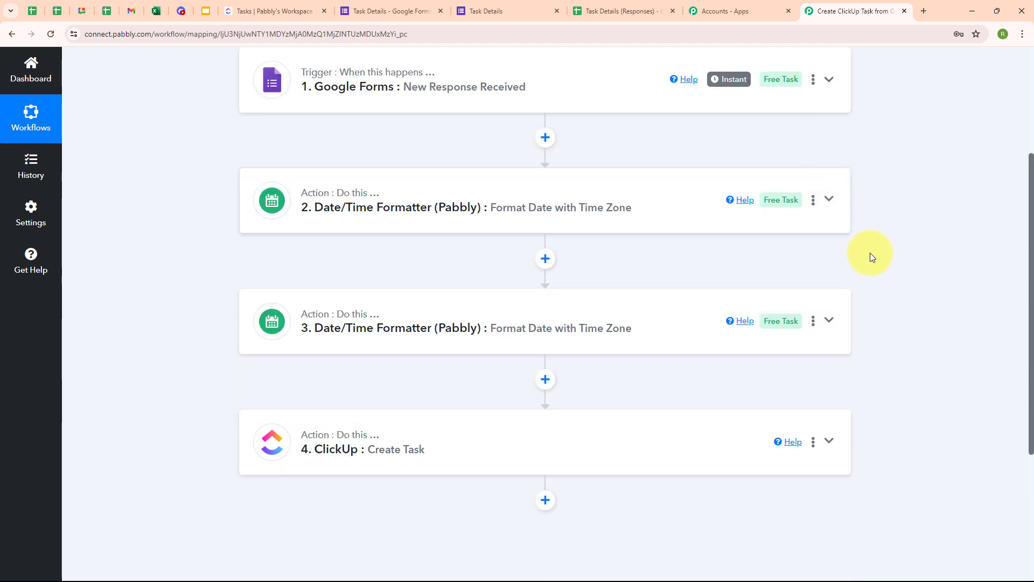
# In the cloned Date/Time Formatter step, replace the mapped Start Date with the Google Forms response's Due Date.
pyautogui.click(580, 322)
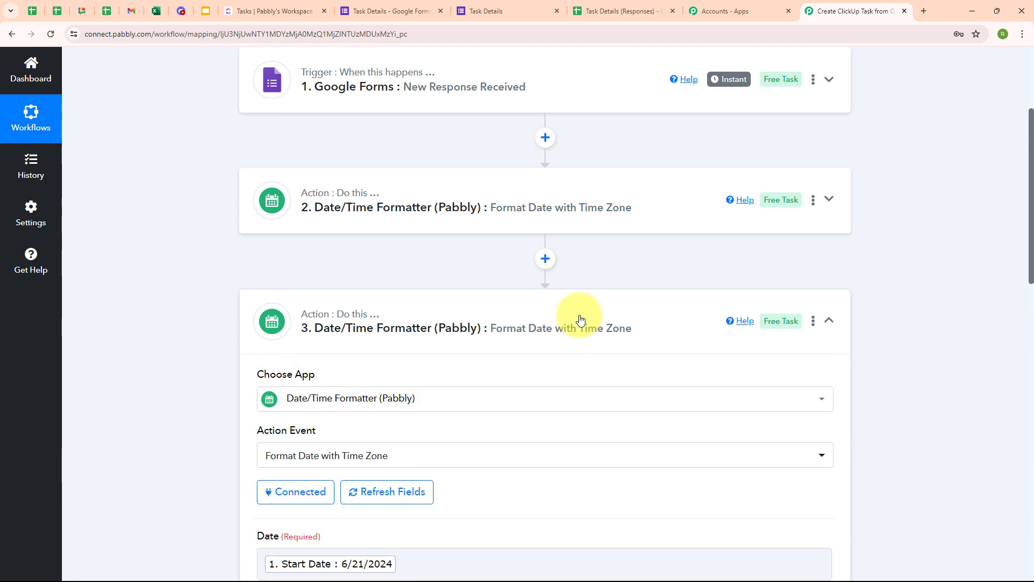
pyautogui.scroll(-7, 693, 224)
pyautogui.click(422, 172)
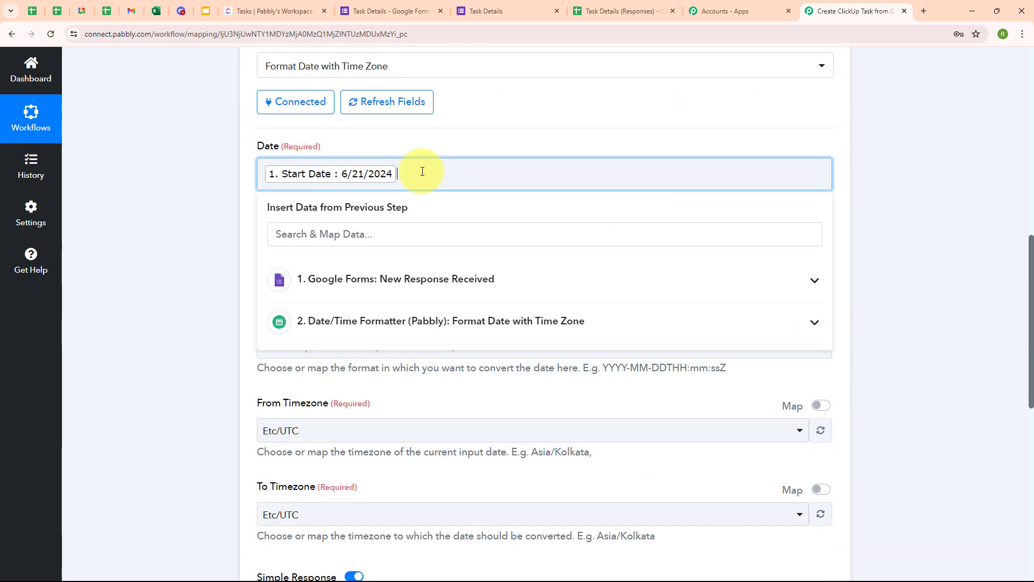
pyautogui.press('BackSpace')
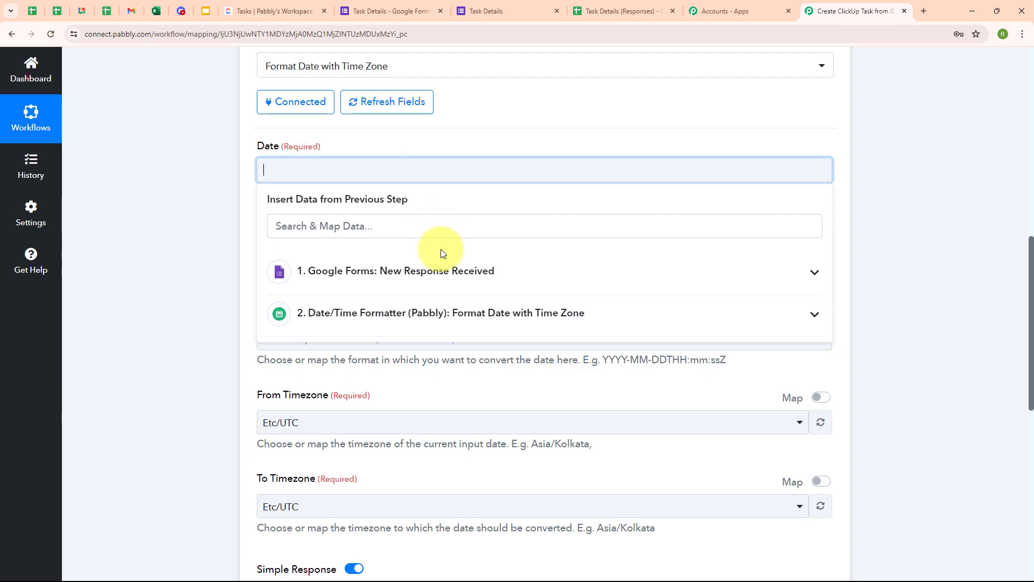
pyautogui.click(441, 270)
pyautogui.scroll(-2, 530, 420)
pyautogui.click(410, 506)
pyautogui.click(49, 435)
# Save the Due Date formatter with a test request, check its converted result and collapse the step.
pyautogui.scroll(-7, 687, 295)
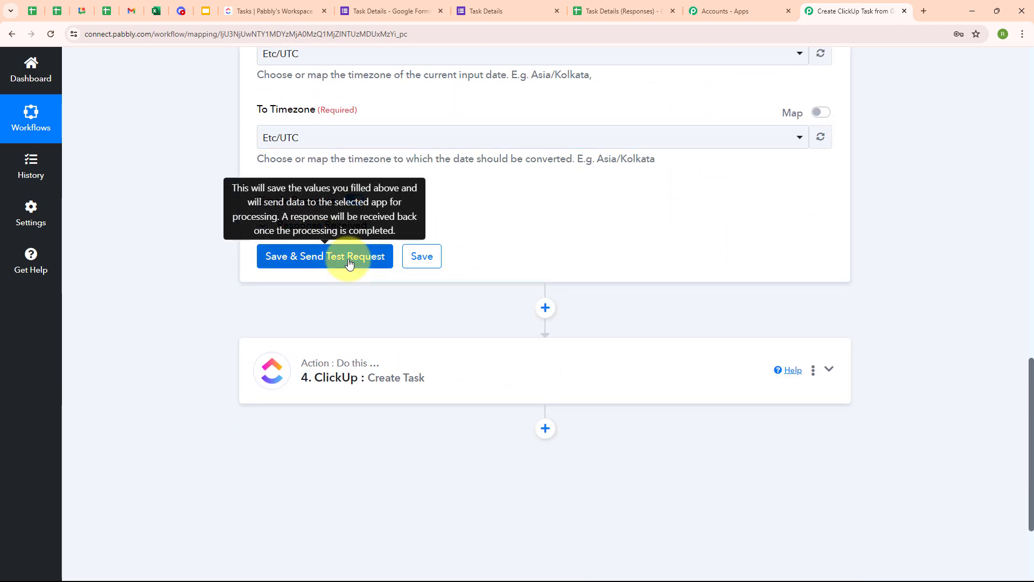
pyautogui.click(349, 263)
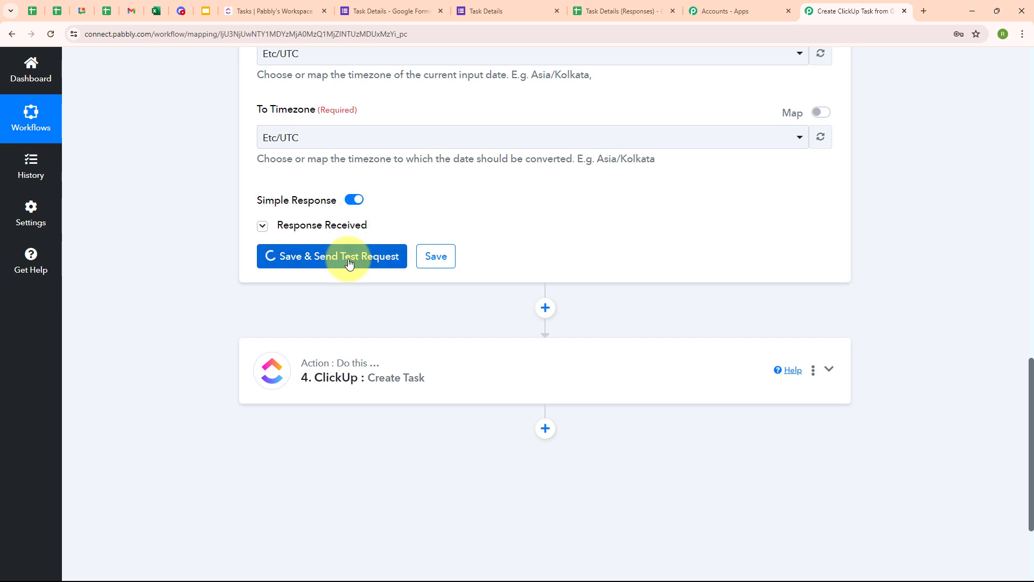
pyautogui.doubleClick(607, 317)
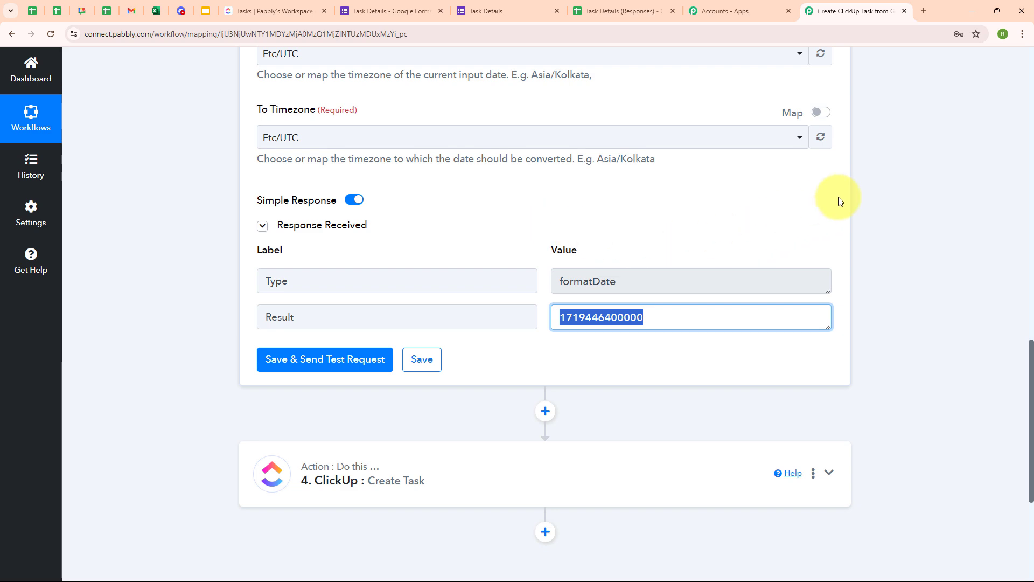
pyautogui.scroll(15, 861, 161)
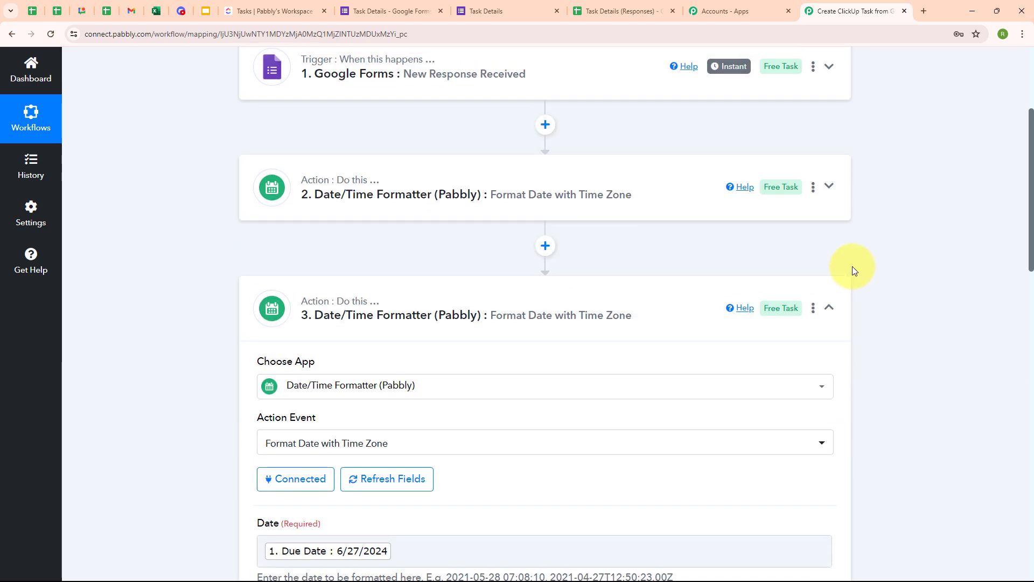
pyautogui.click(830, 307)
# In the ClickUp Create Task step, map Due Date to the Result of the third step's Date/Time Formatter.
pyautogui.scroll(-2, 881, 260)
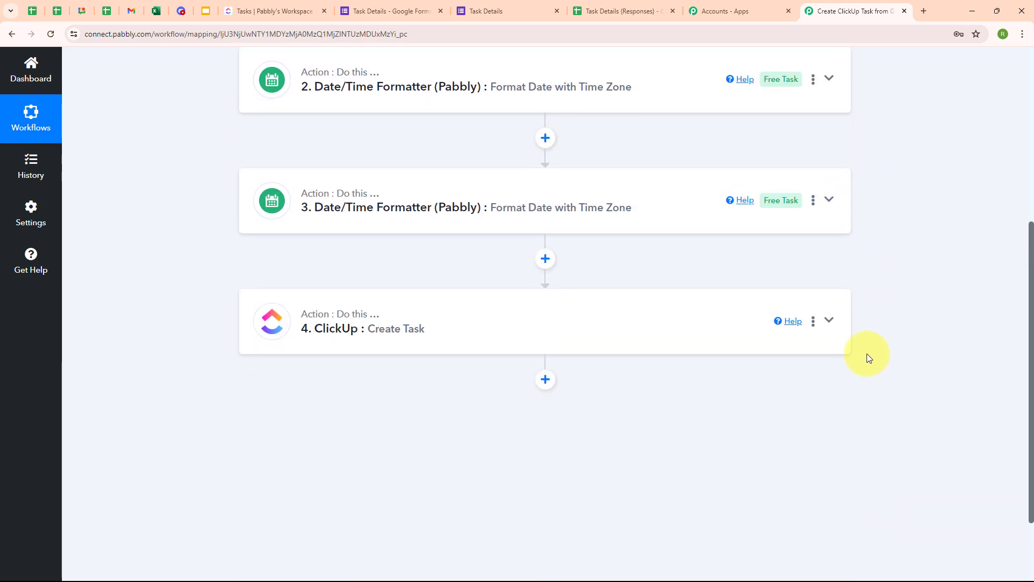
pyautogui.click(390, 325)
pyautogui.scroll(-2, 884, 279)
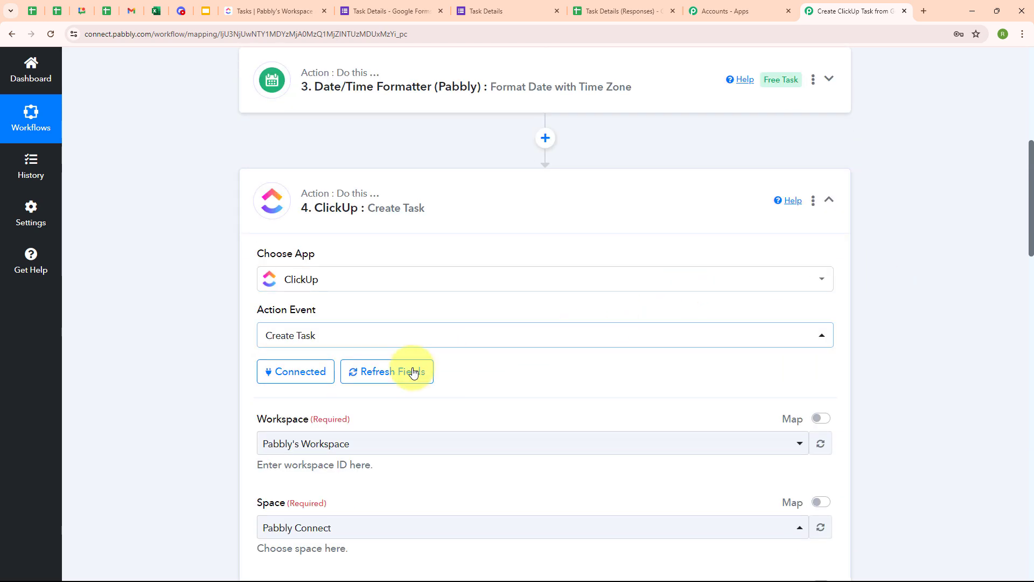
pyautogui.scroll(-8, 907, 318)
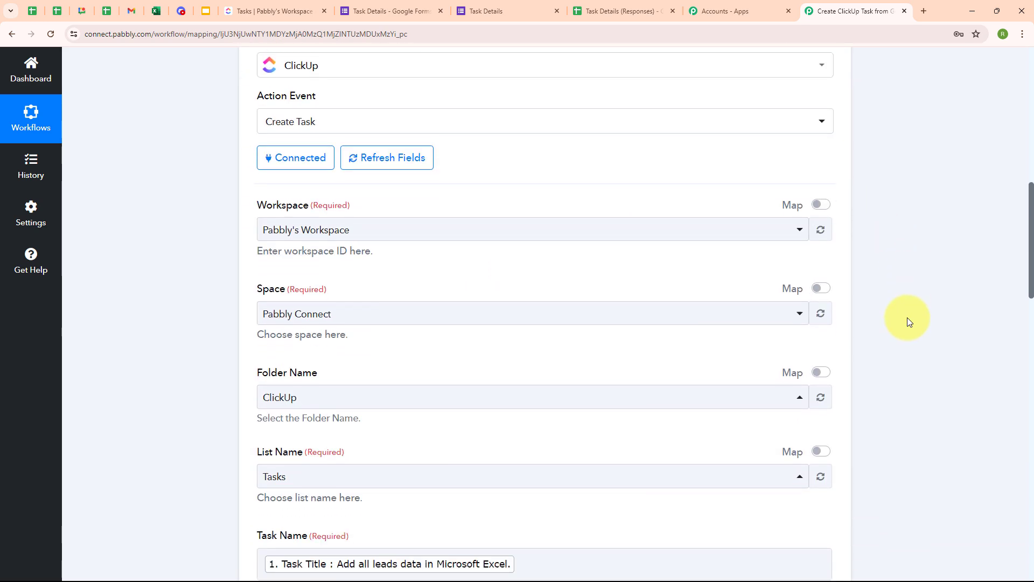
pyautogui.scroll(-8, 907, 318)
pyautogui.click(273, 370)
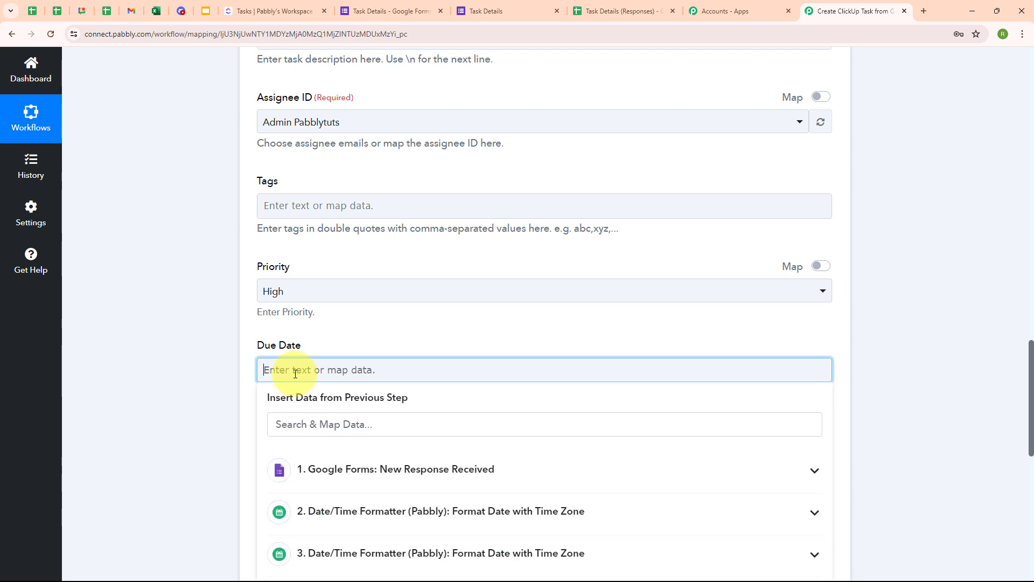
pyautogui.scroll(-2, 897, 354)
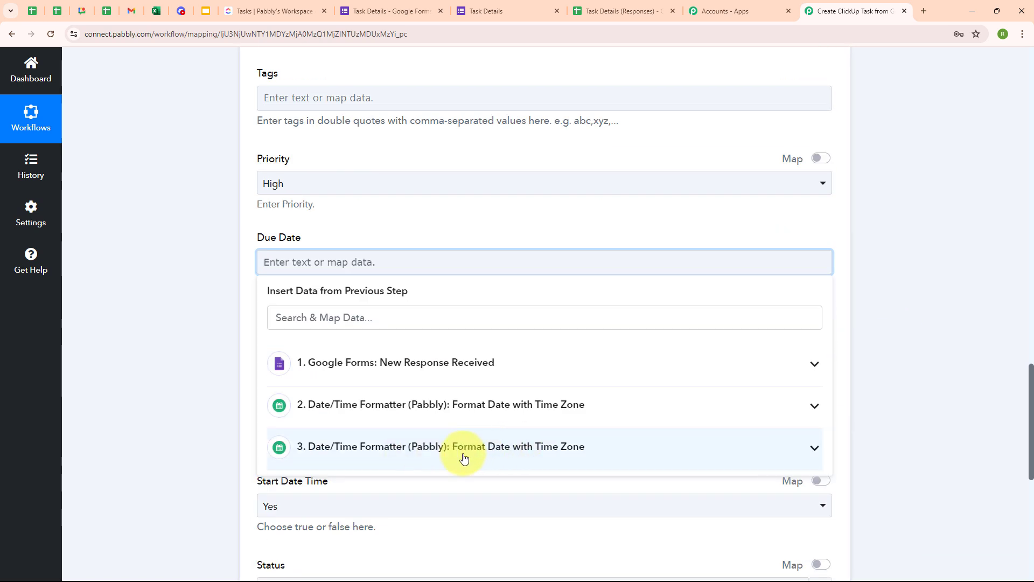
pyautogui.click(489, 452)
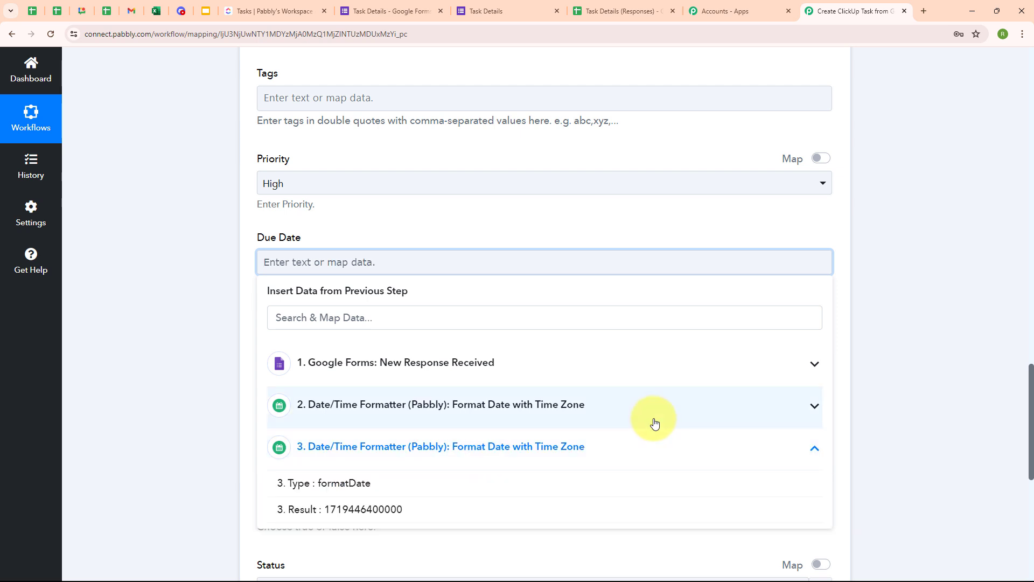
pyautogui.scroll(-2, 592, 417)
pyautogui.click(386, 413)
pyautogui.click(238, 405)
# Map the ClickUp task's Start Date to the Result of the second step's Date/Time Formatter.
pyautogui.scroll(-1, 519, 323)
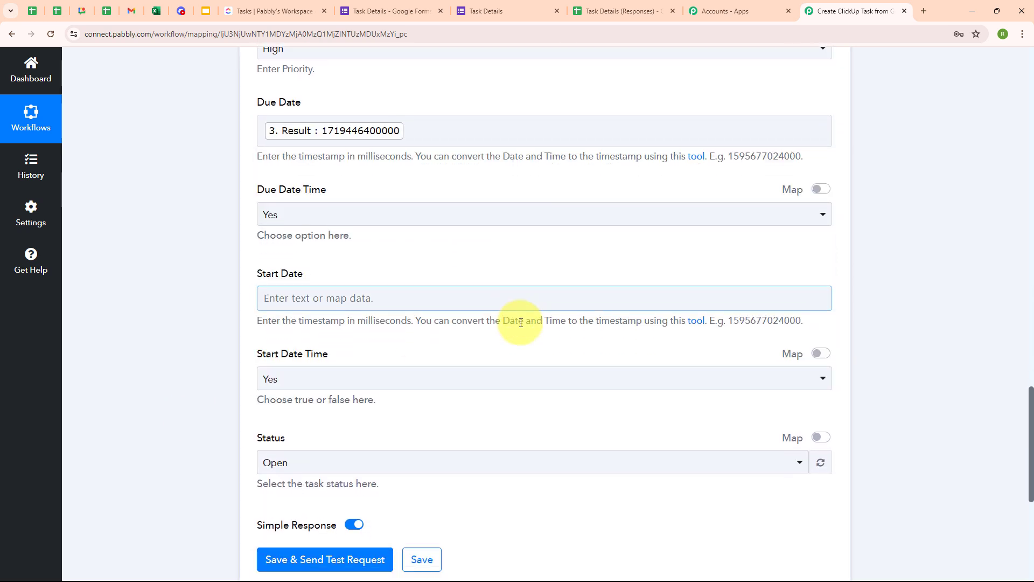
pyautogui.click(508, 271)
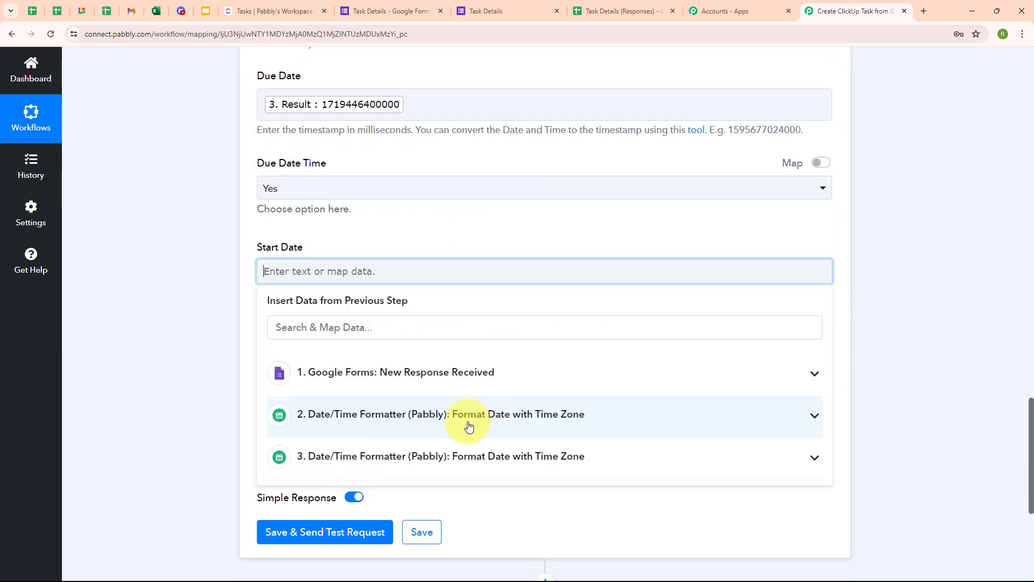
pyautogui.click(522, 428)
pyautogui.click(427, 488)
# Select Open as the ClickUp task's status and review the mapped fields.
pyautogui.scroll(-2, 324, 444)
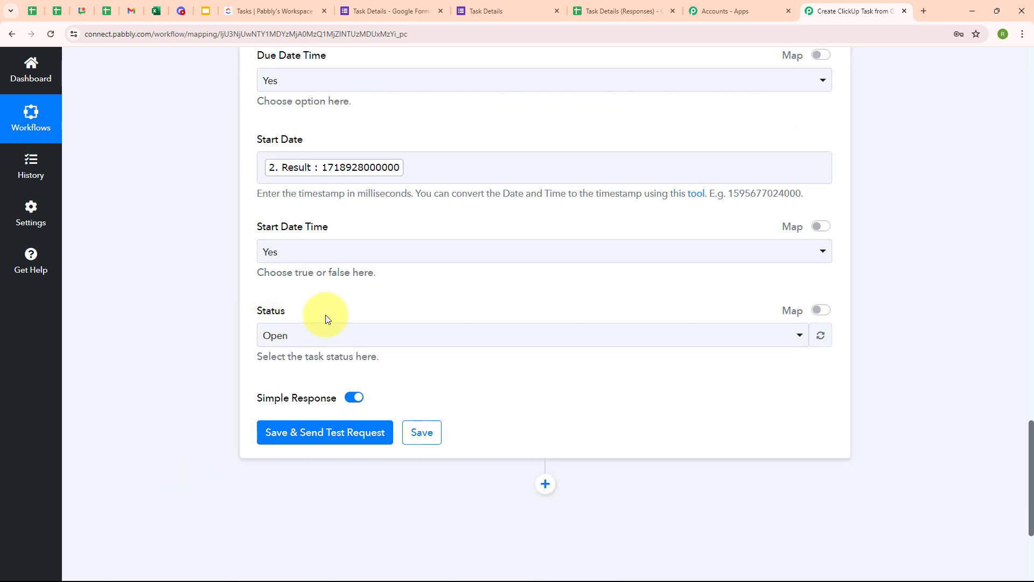
pyautogui.click(439, 335)
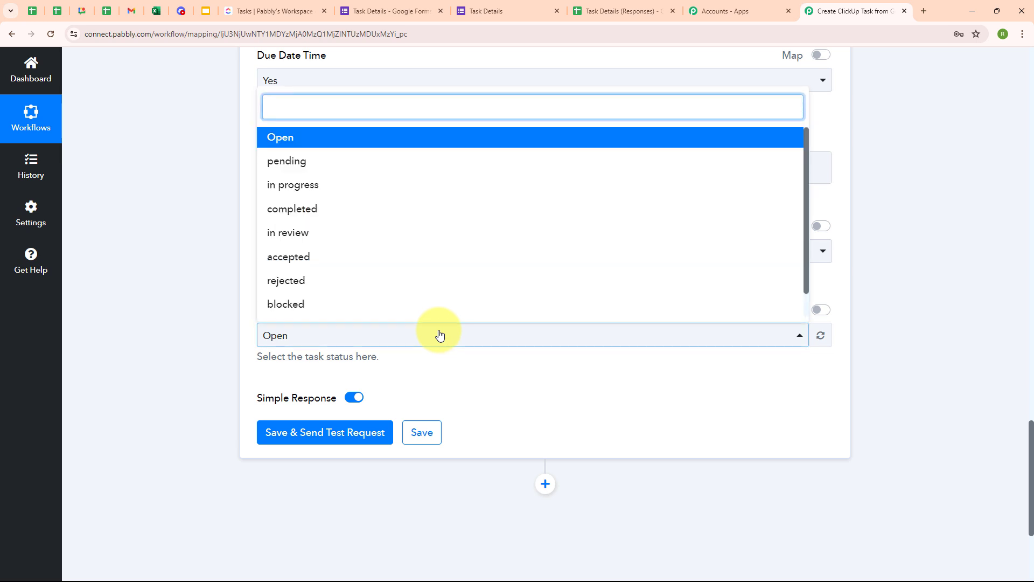
pyautogui.click(366, 145)
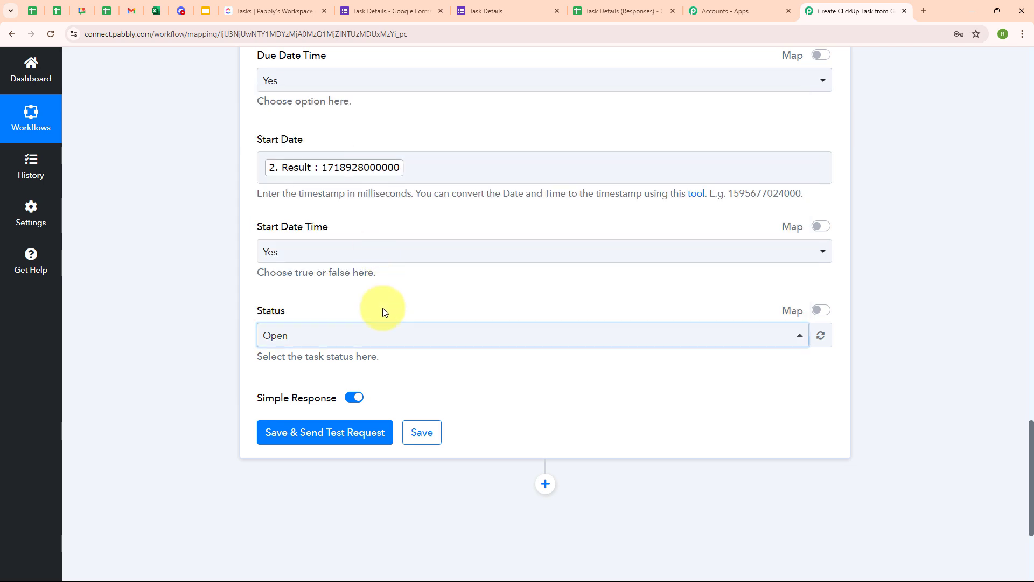
pyautogui.scroll(5, 663, 233)
pyautogui.scroll(-7, 662, 234)
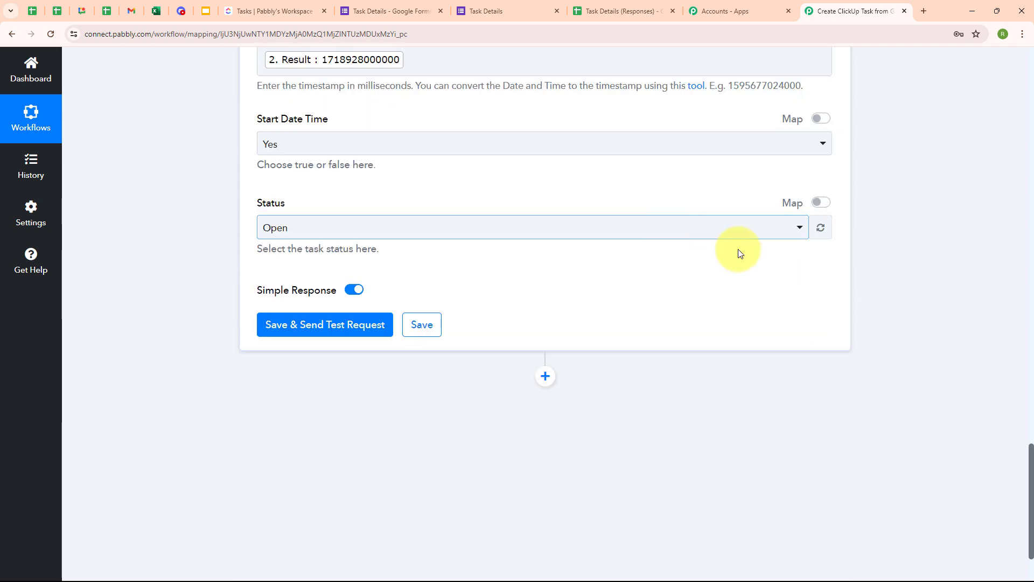
# Save the ClickUp Create Task step with a test request and look through the response received.
pyautogui.click(316, 327)
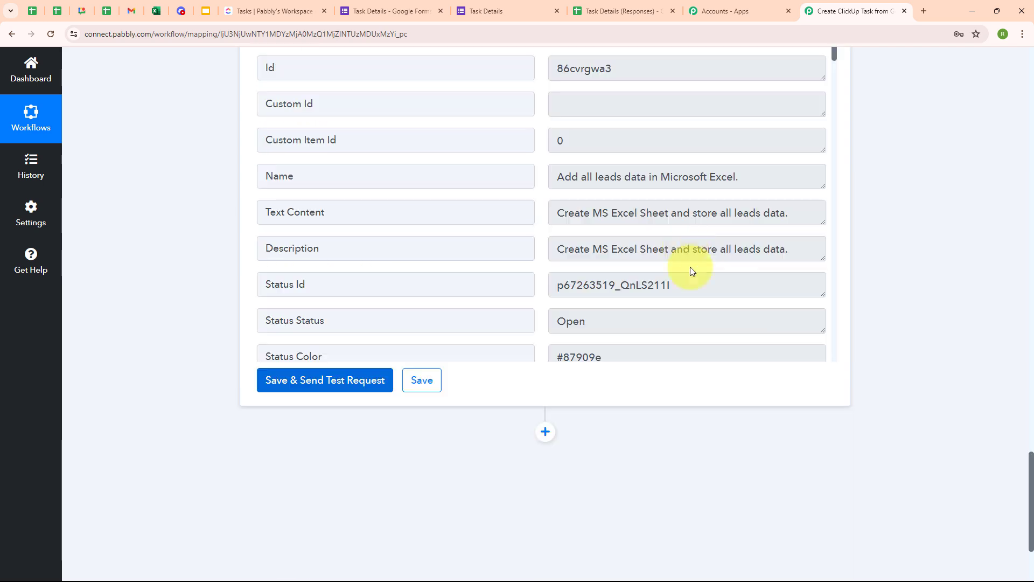
pyautogui.scroll(-5, 687, 259)
pyautogui.scroll(-5, 687, 246)
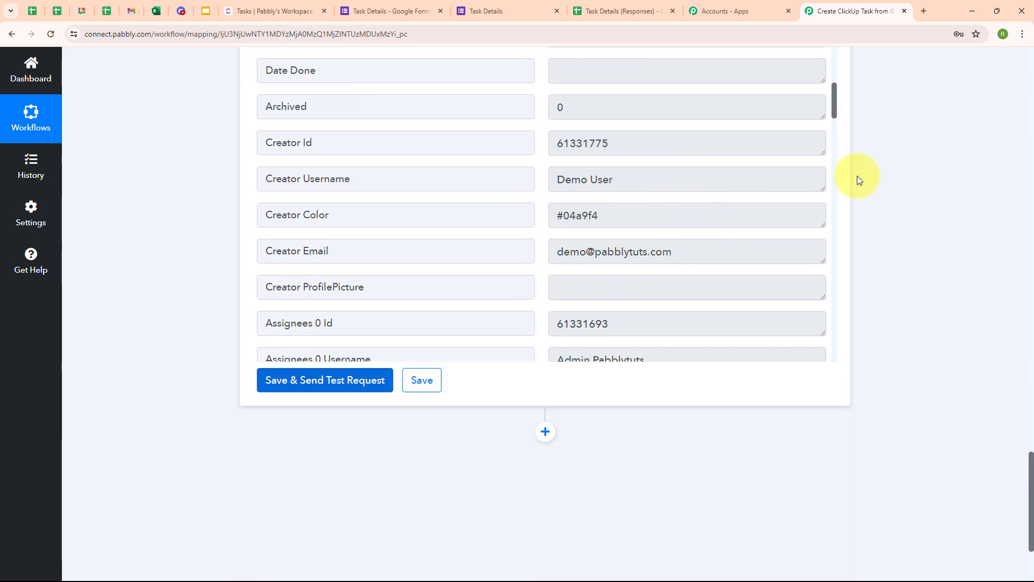
pyautogui.scroll(7, 858, 178)
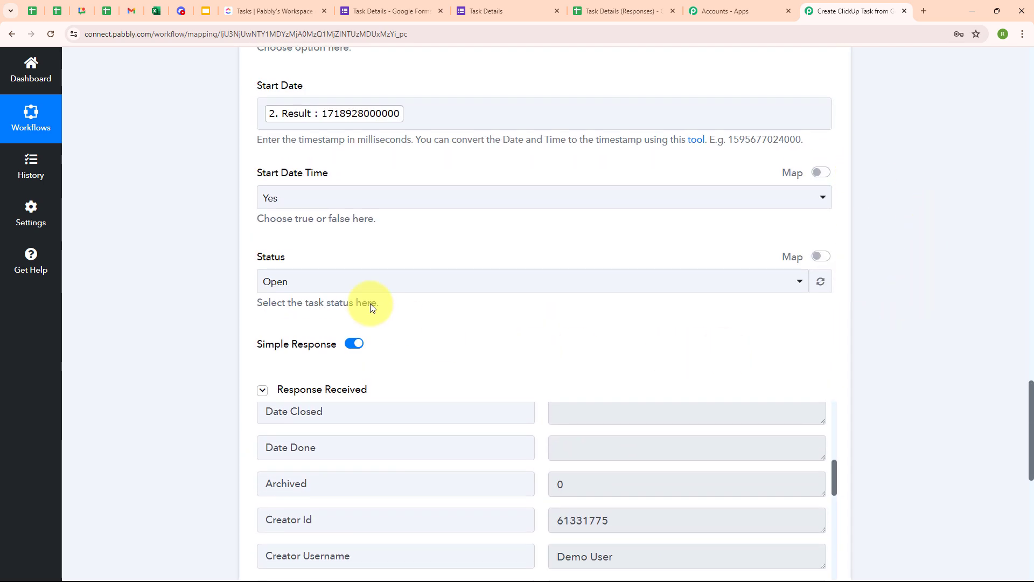
# Switch to ClickUp, check the details of the task "Add all leads data in Microsoft Excel.", and return to the Pabbly Connect workflow.
pyautogui.click(300, 6)
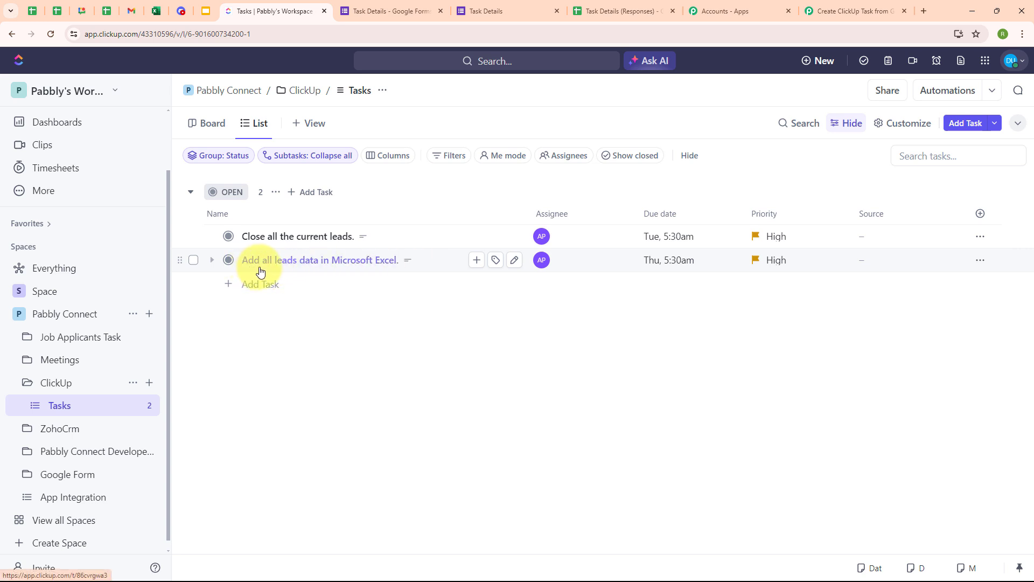
pyautogui.click(360, 260)
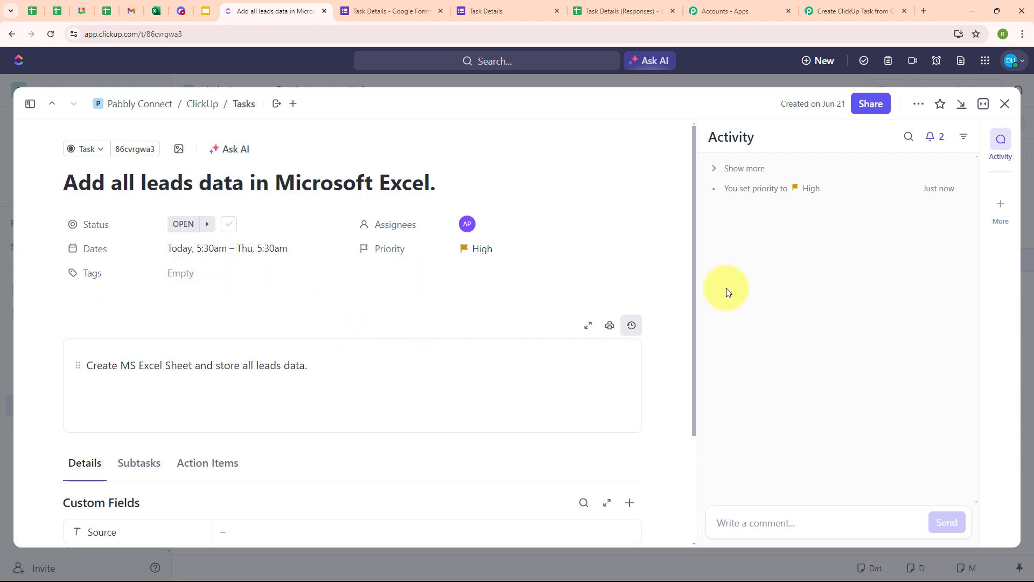
pyautogui.click(1006, 104)
pyautogui.click(823, 11)
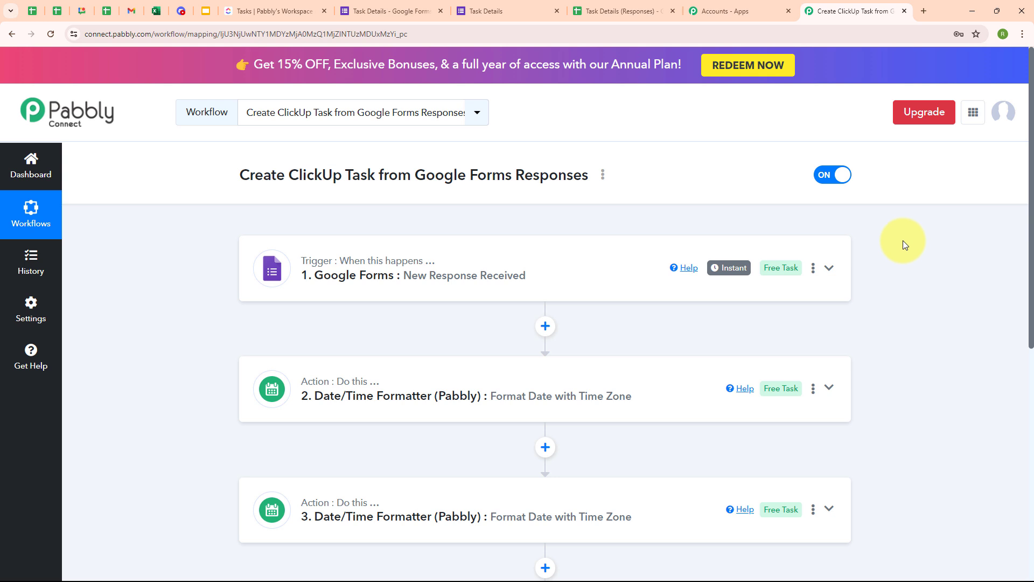
pyautogui.scroll(-1, 903, 240)
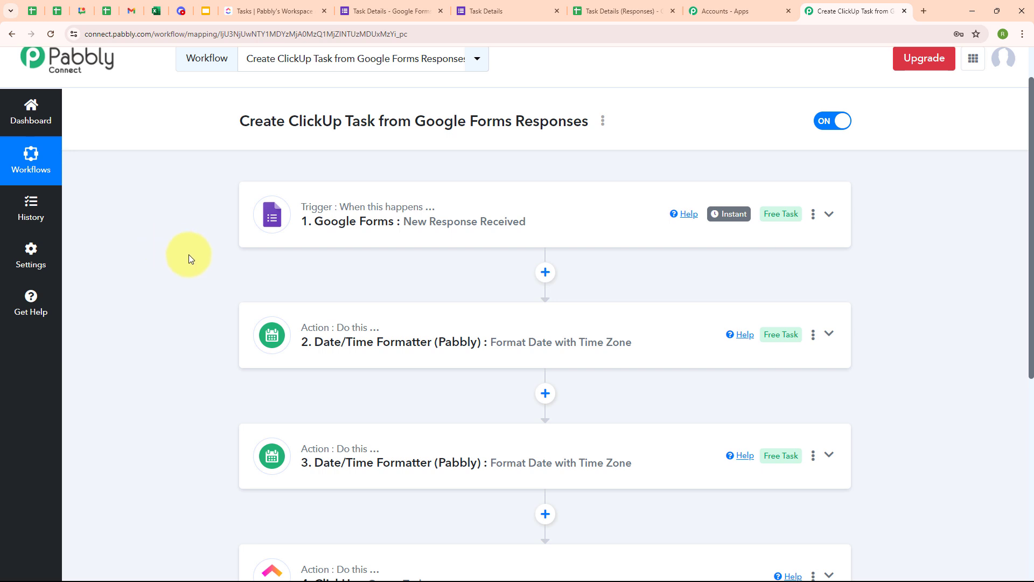
# Reload the Task Details form; enter the title "Send Sale Alerts." and description "Send Sale Alert Messages to all the leads and clients.".
pyautogui.click(481, 11)
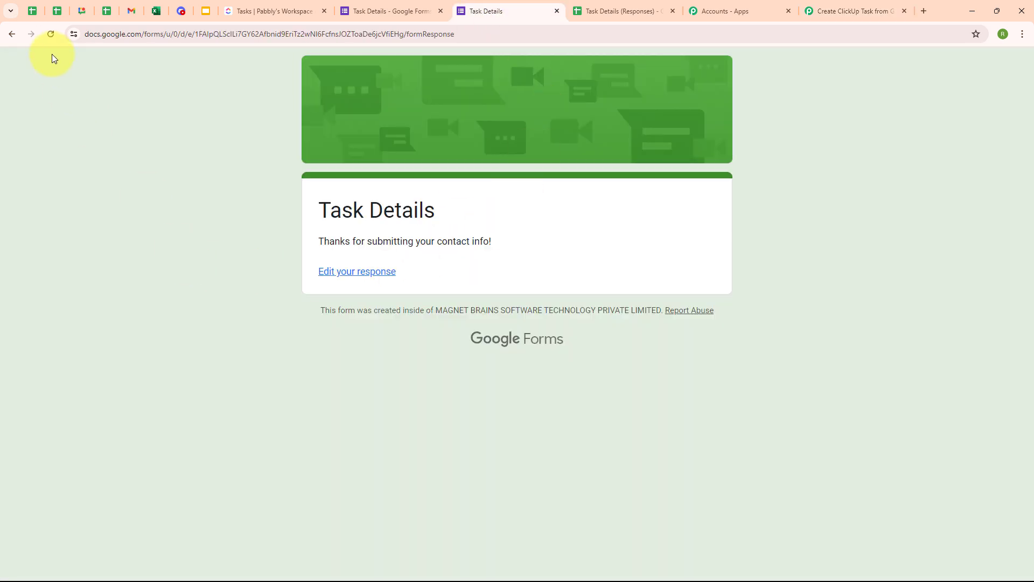
pyautogui.click(50, 33)
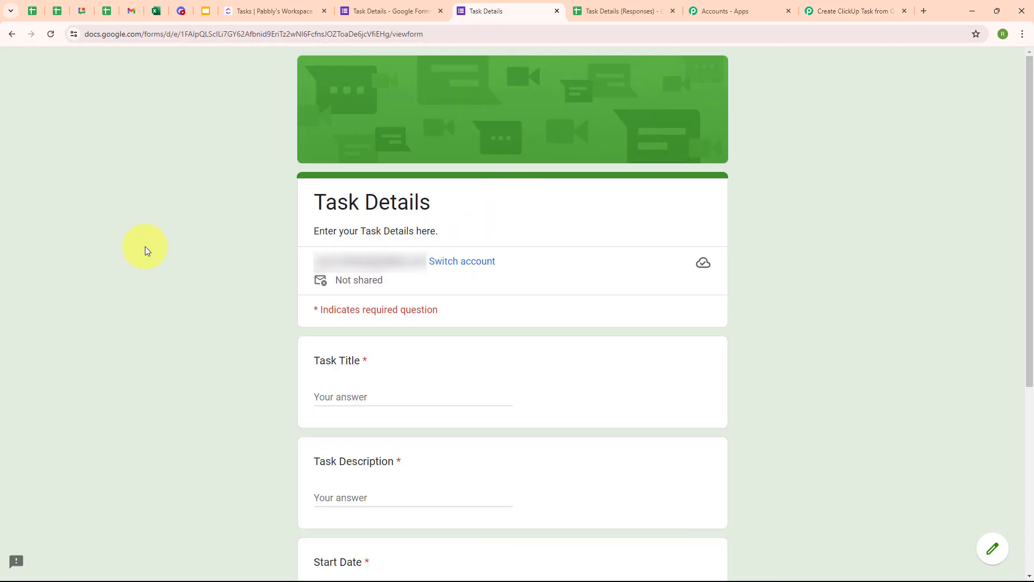
pyautogui.scroll(-5, 793, 282)
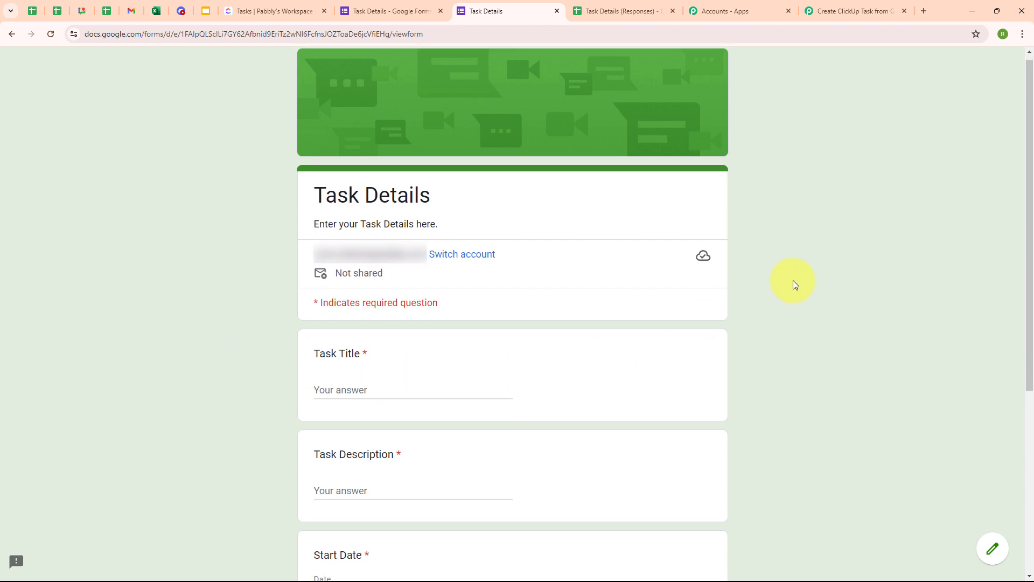
pyautogui.click(363, 131)
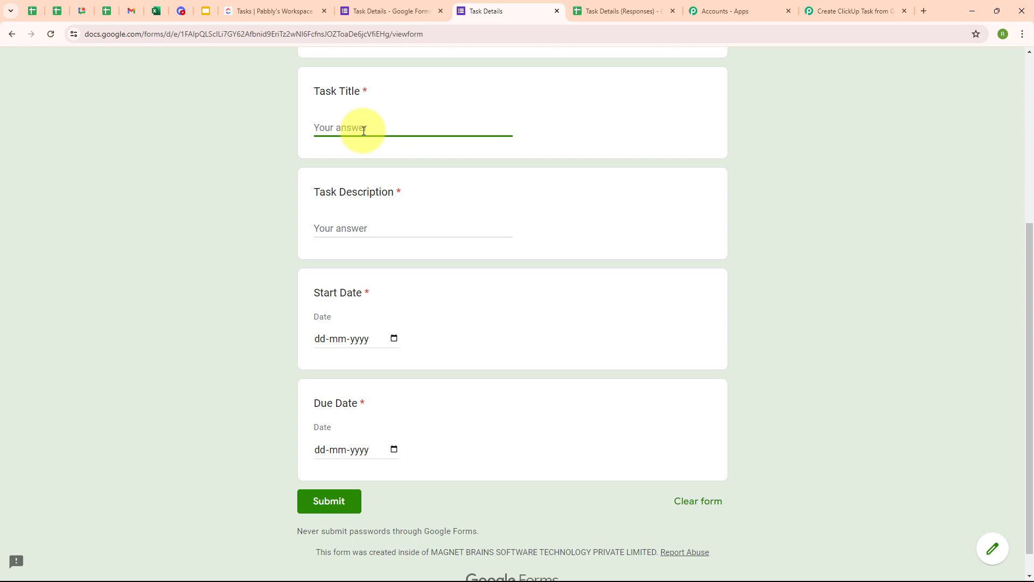
pyautogui.write('Send Sale Alerts.')
pyautogui.click(391, 227)
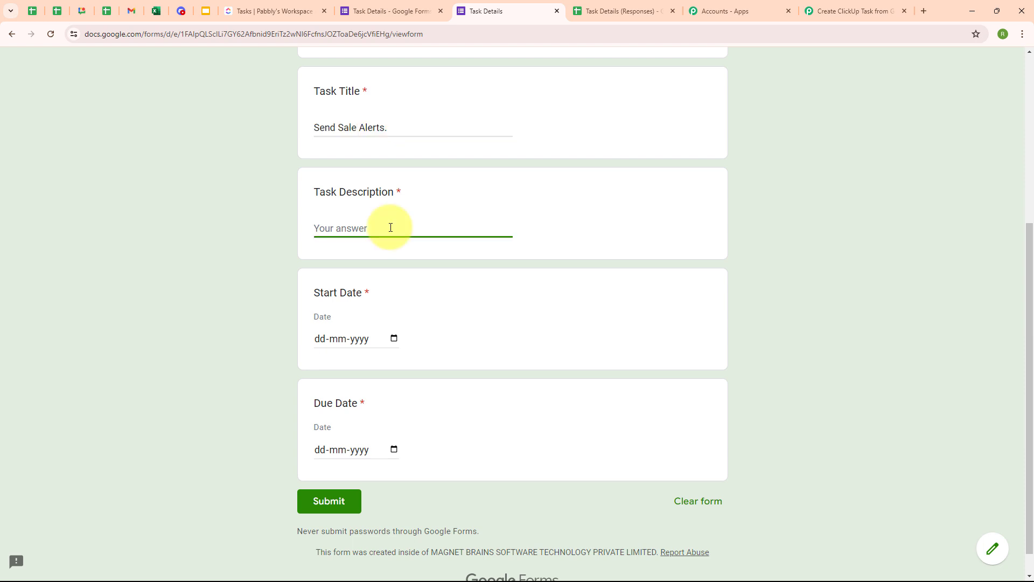
pyautogui.hotkey('ctrl', 'v')
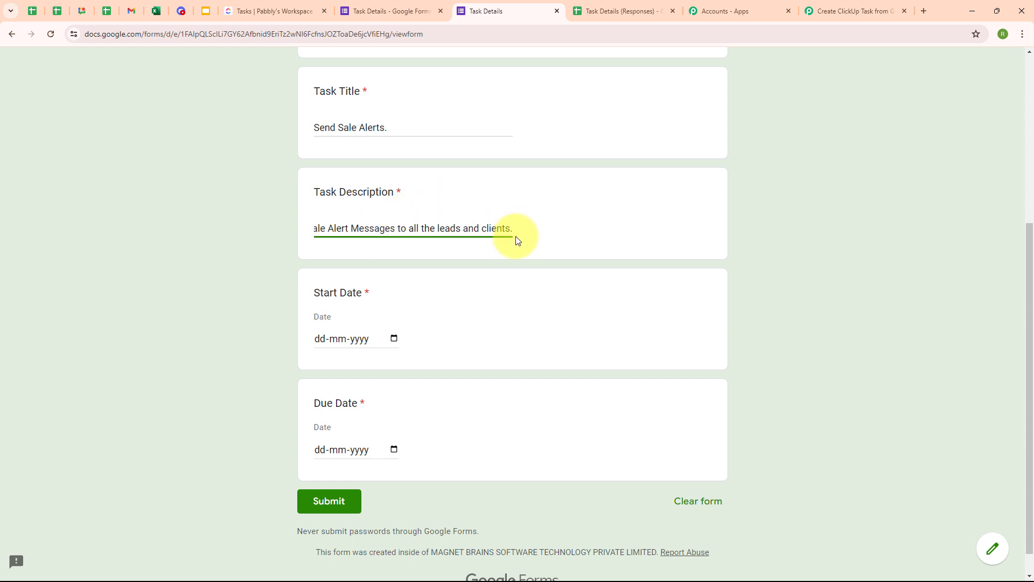
# Set the form's Start Date to 22-06-2024 and its Due Date to 27-06-2024.
pyautogui.click(394, 339)
pyautogui.click(394, 339)
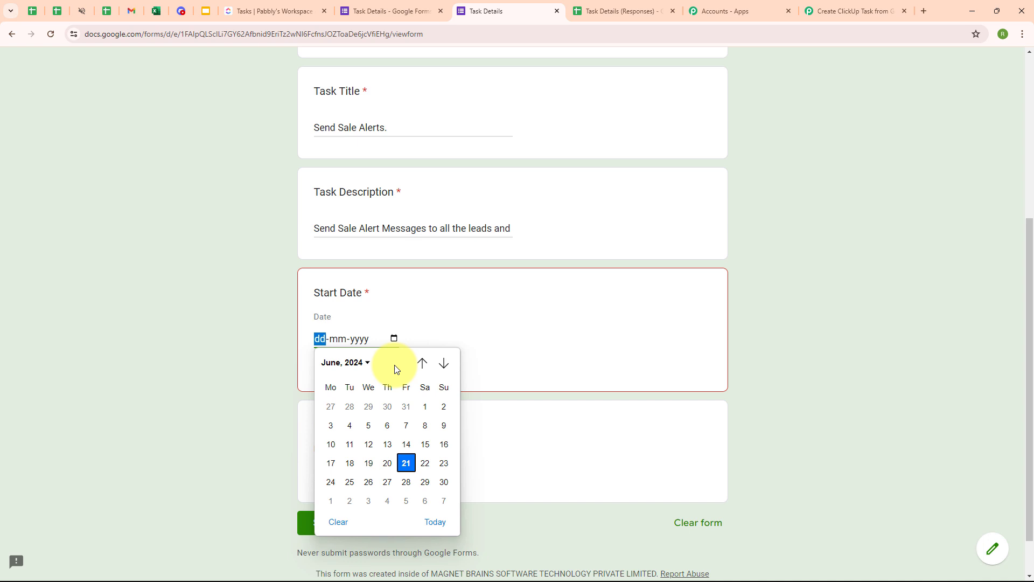
pyautogui.click(425, 464)
pyautogui.scroll(-1, 468, 361)
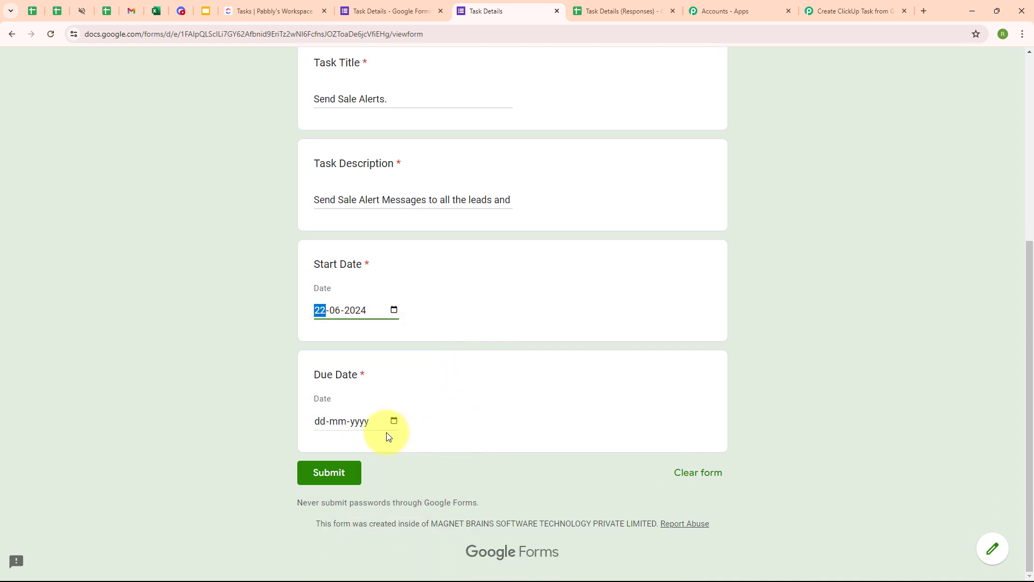
pyautogui.click(394, 421)
pyautogui.click(386, 359)
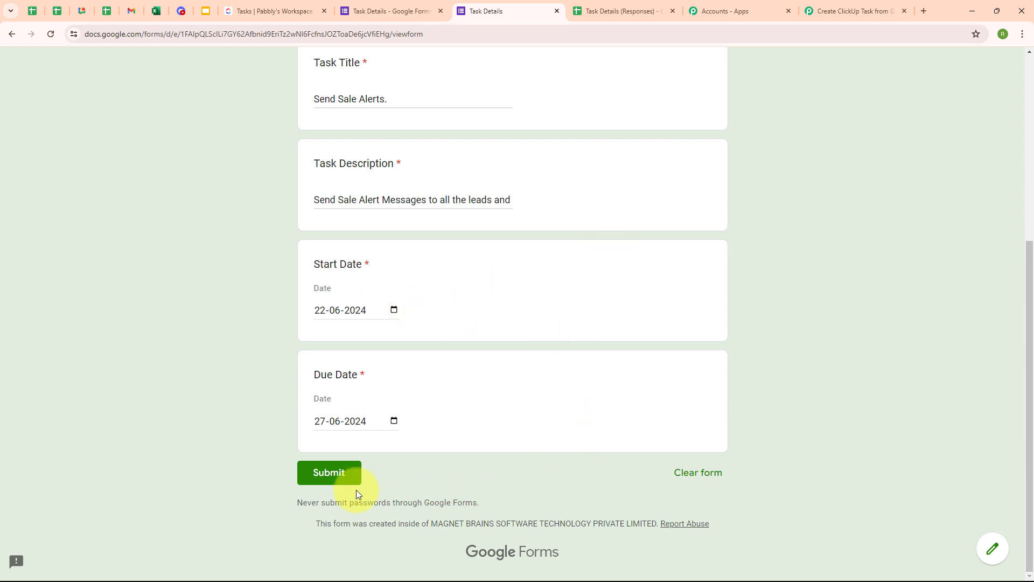
# Submit the Task Details form and check for the new response in the Task Details (Responses) spreadsheet.
pyautogui.click(331, 474)
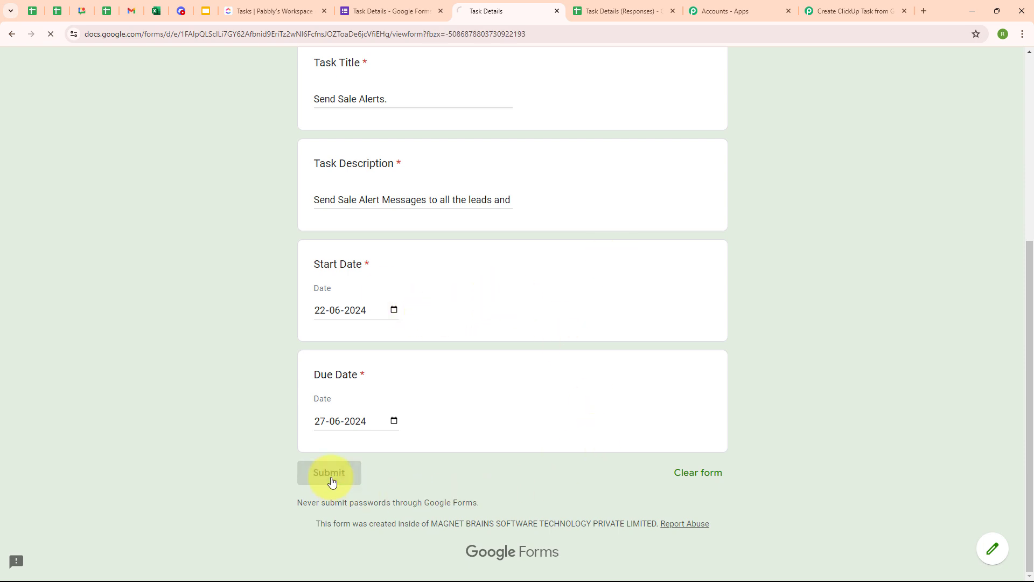
pyautogui.moveTo(400, 250); pyautogui.dragTo(509, 251)
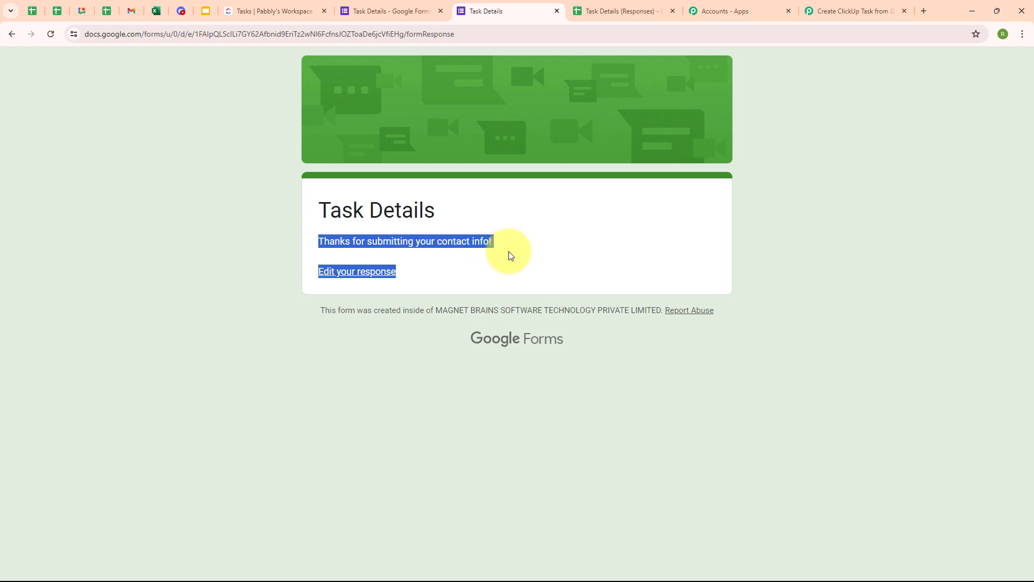
pyautogui.click(505, 267)
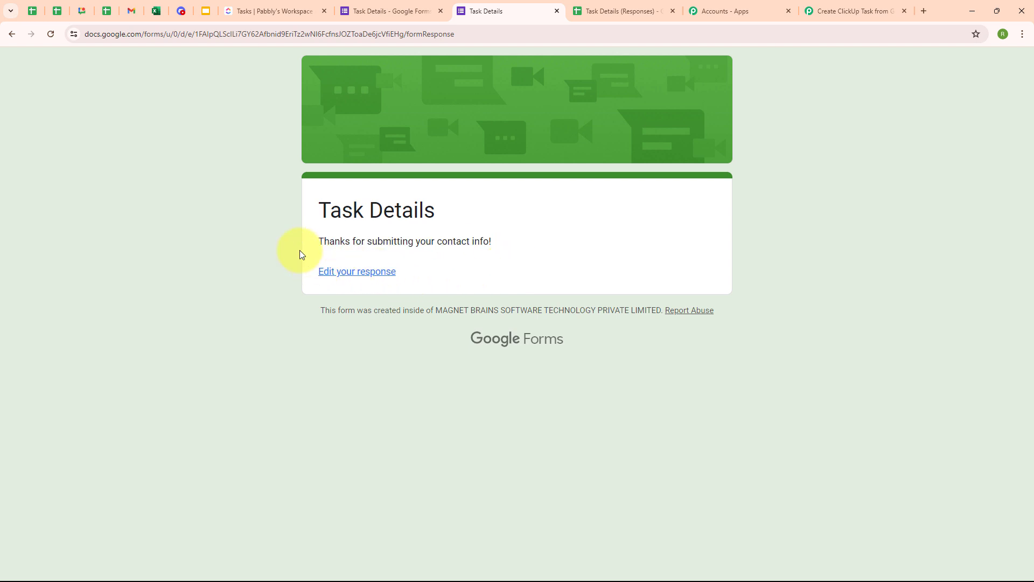
pyautogui.click(604, 10)
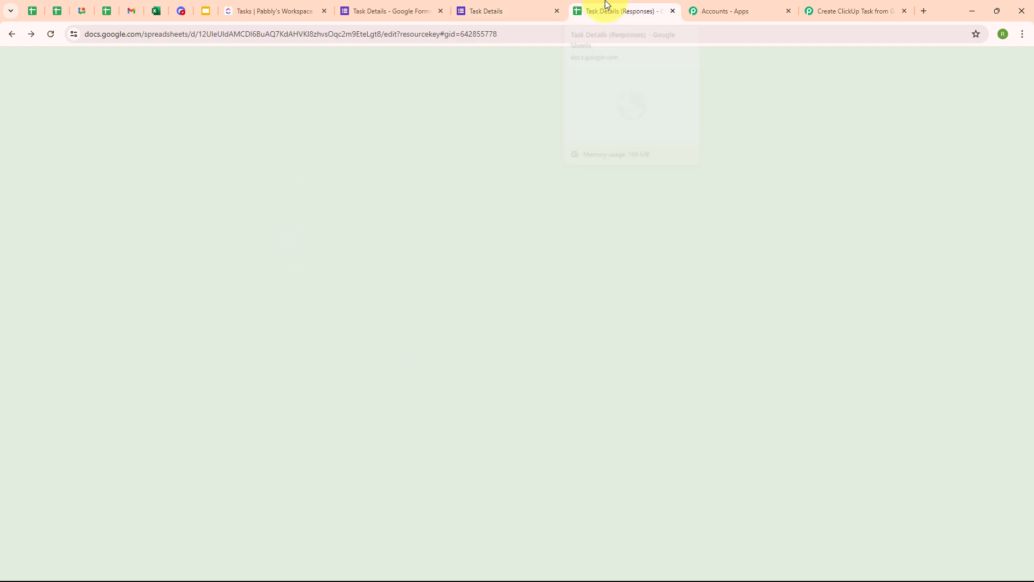
pyautogui.click(111, 247)
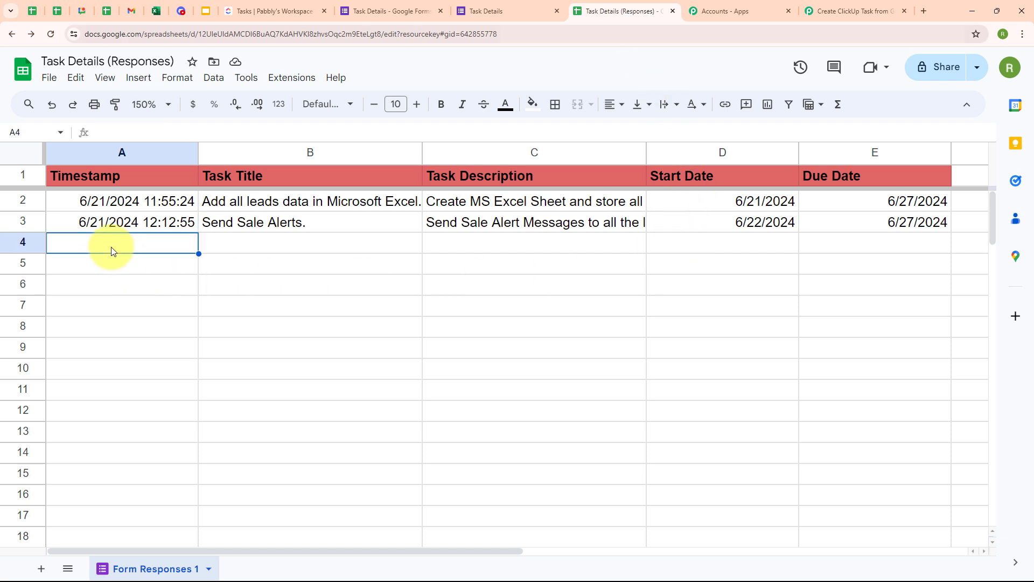
# Switch to ClickUp and check the status, dates, priority and description of the "Send Sale Alerts." task.
pyautogui.click(278, 4)
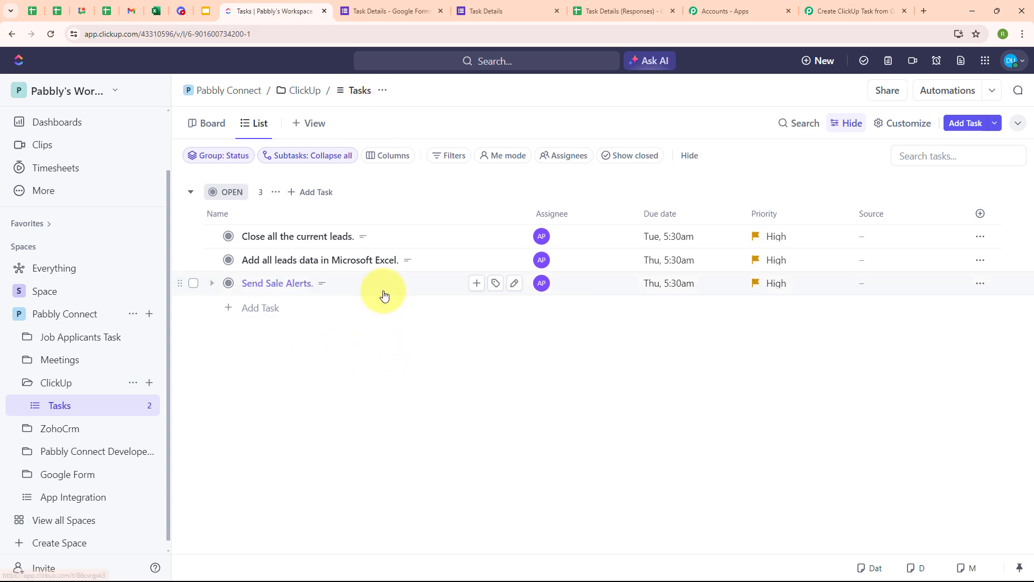
pyautogui.click(277, 284)
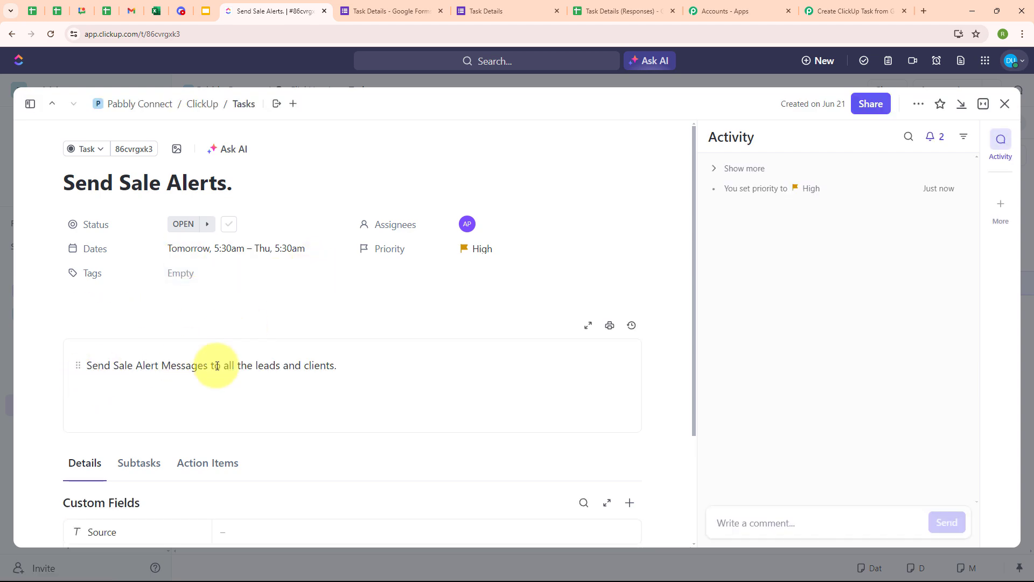
pyautogui.click(1005, 103)
# Return to Pabbly Connect and review the workflow from the Google Forms trigger to the ClickUp action.
pyautogui.click(836, 6)
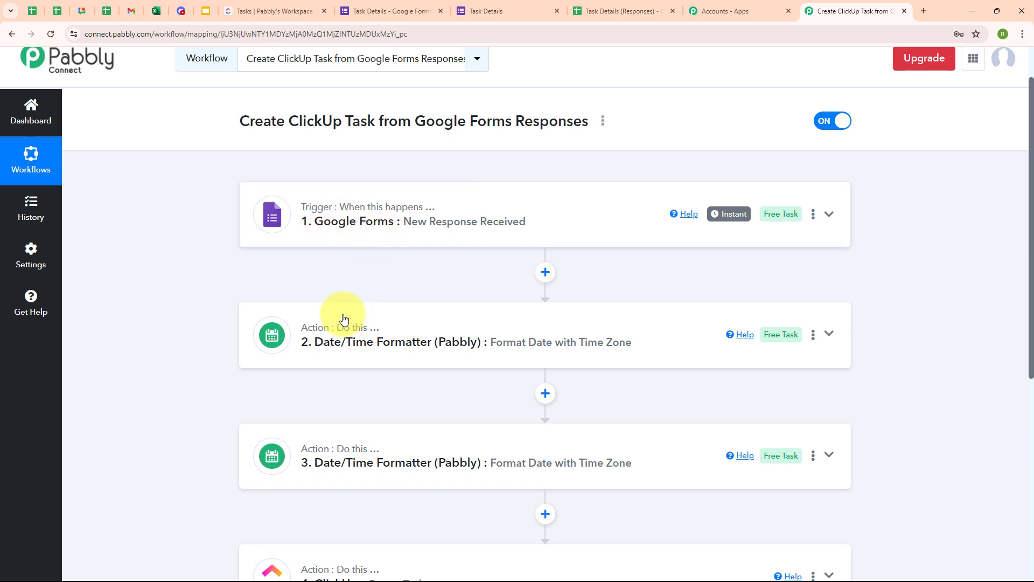
pyautogui.scroll(-2, 394, 255)
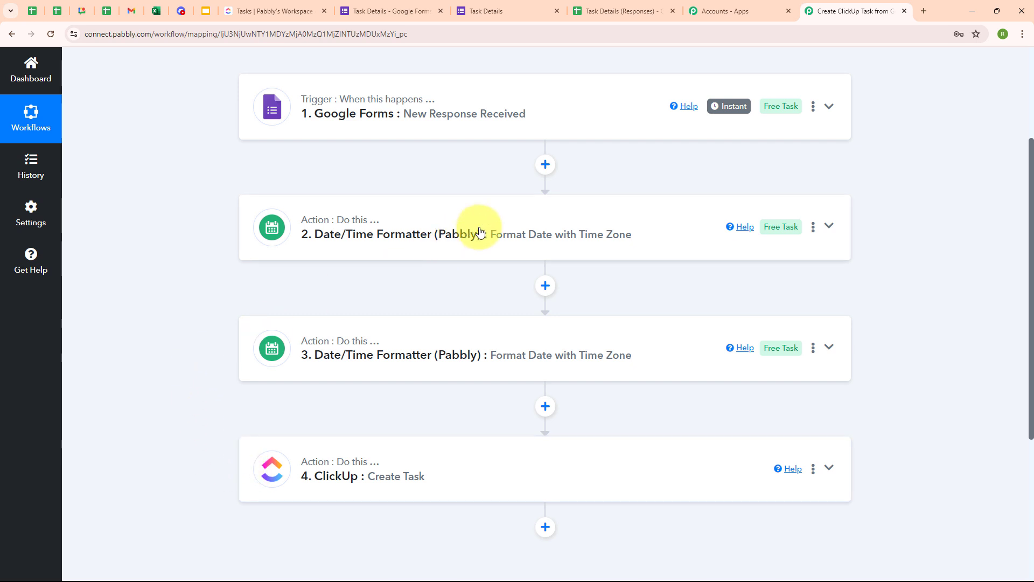
pyautogui.scroll(3, 517, 179)
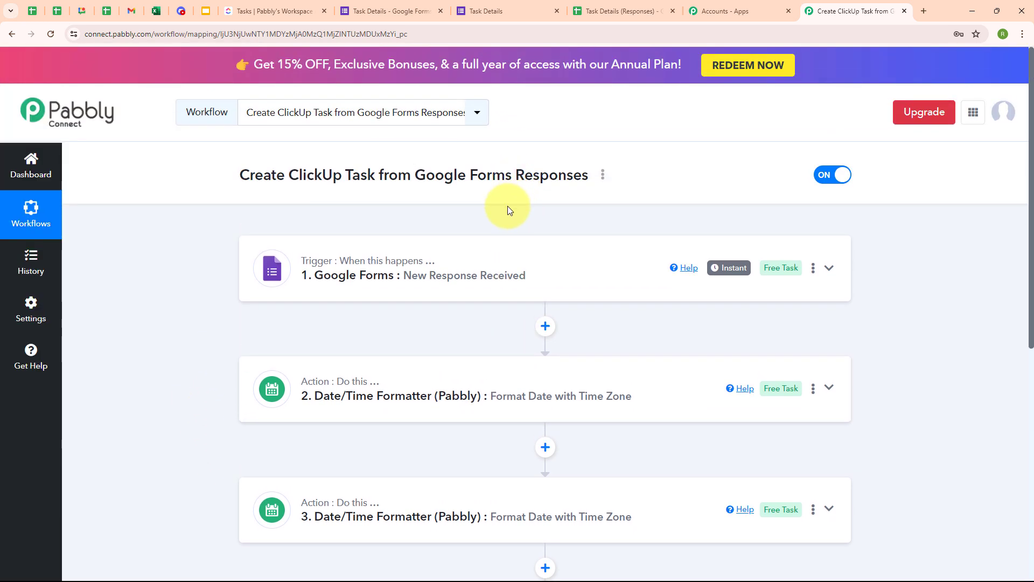